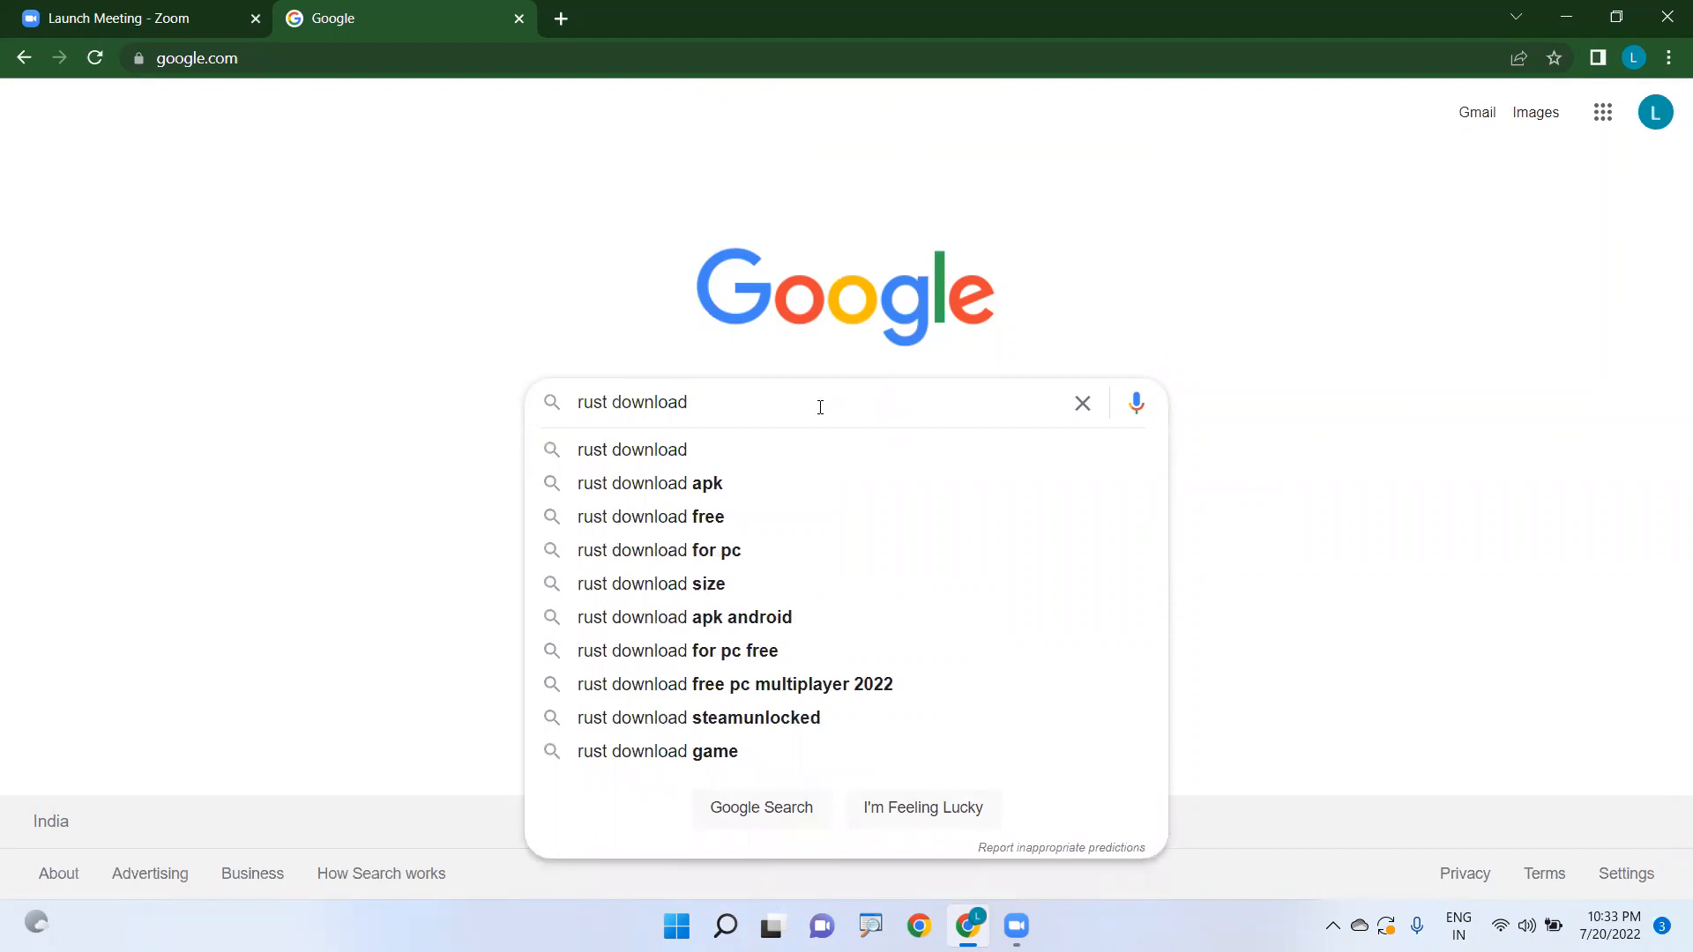
Step: Search Google for "rust download", open the Install Rust page on rust-lang.org, and read the rustup instructions
click(665, 454)
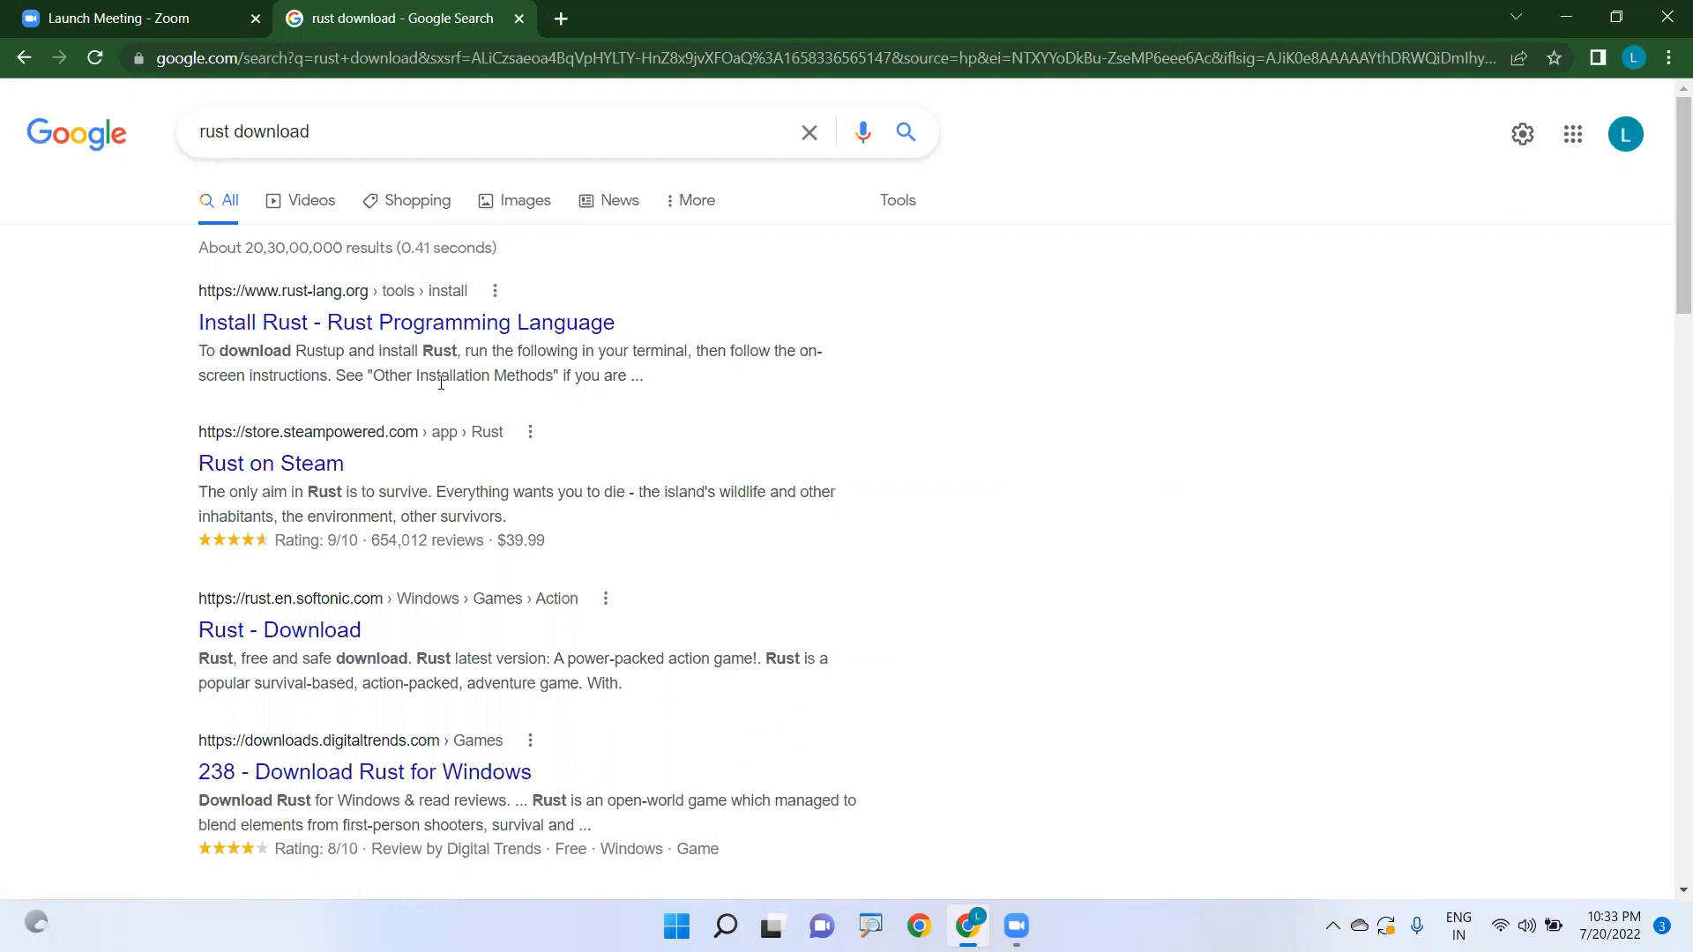
click(431, 323)
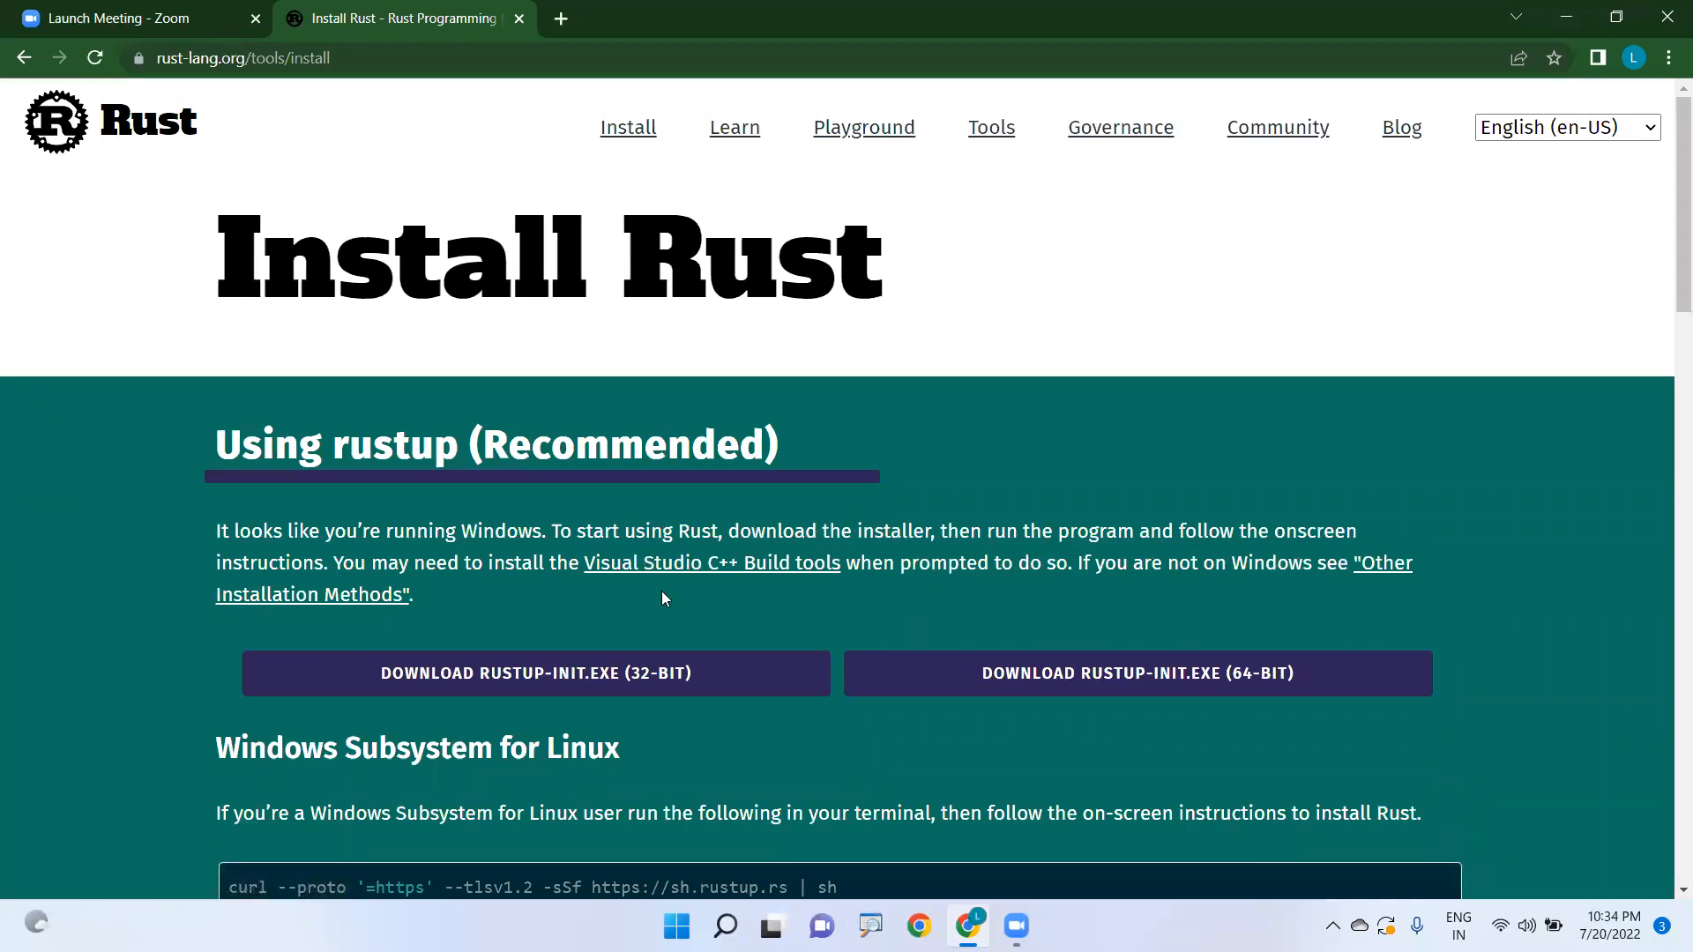
scroll(743, 590, down, 2)
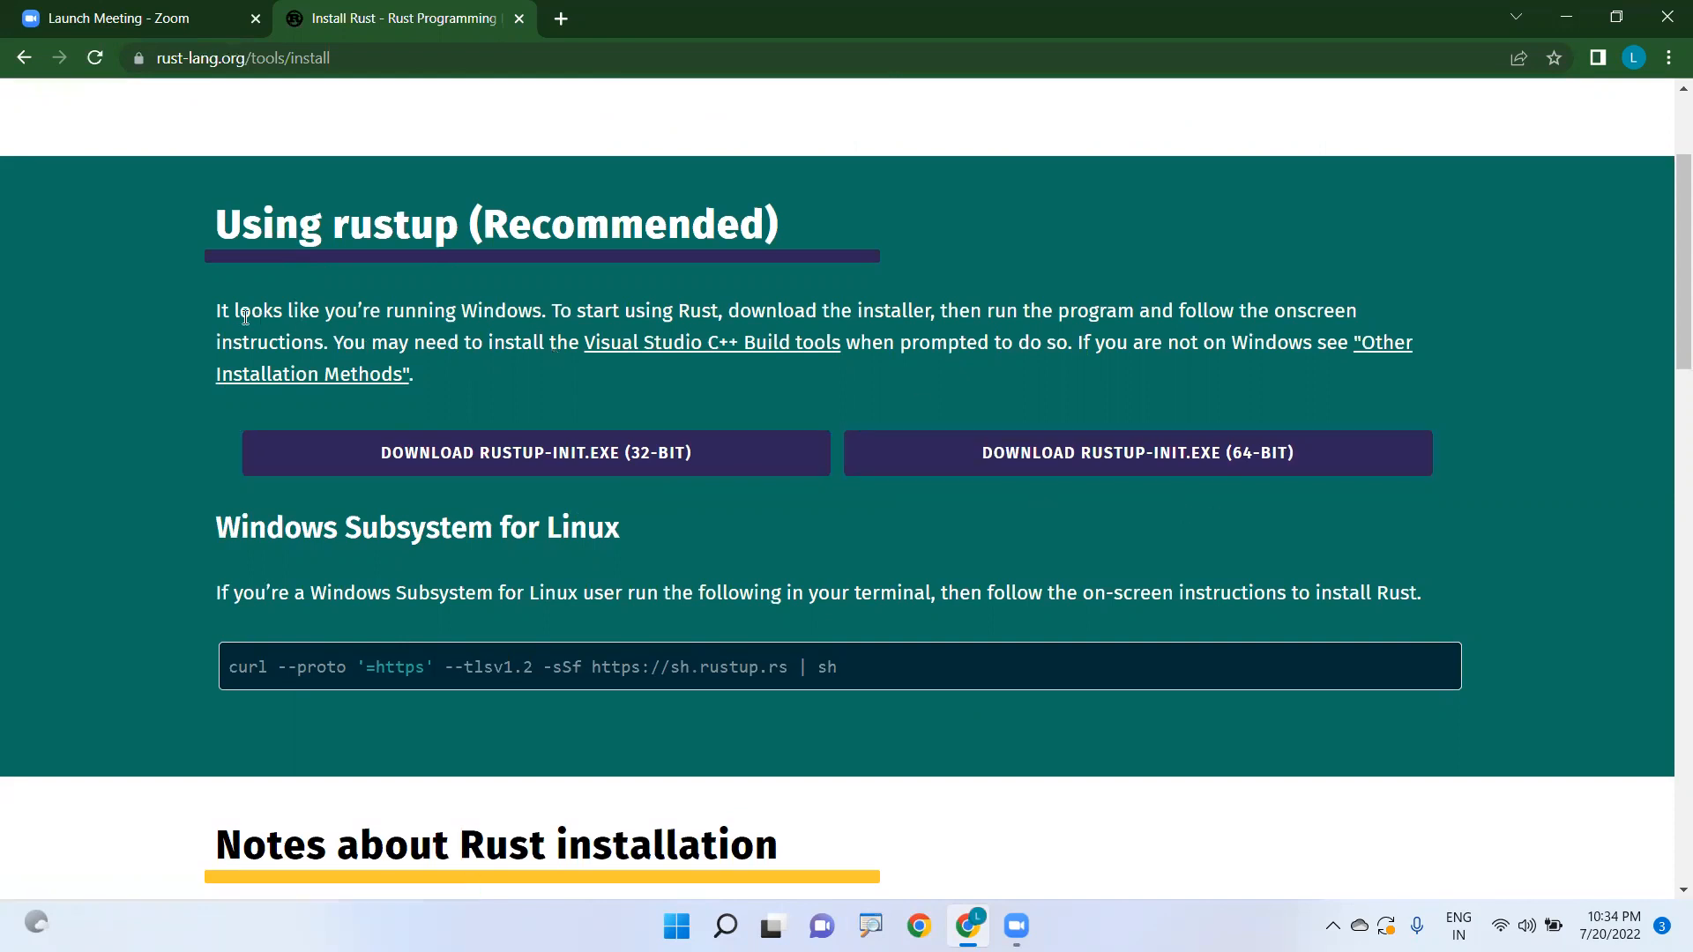
drag(216, 313, 1388, 320)
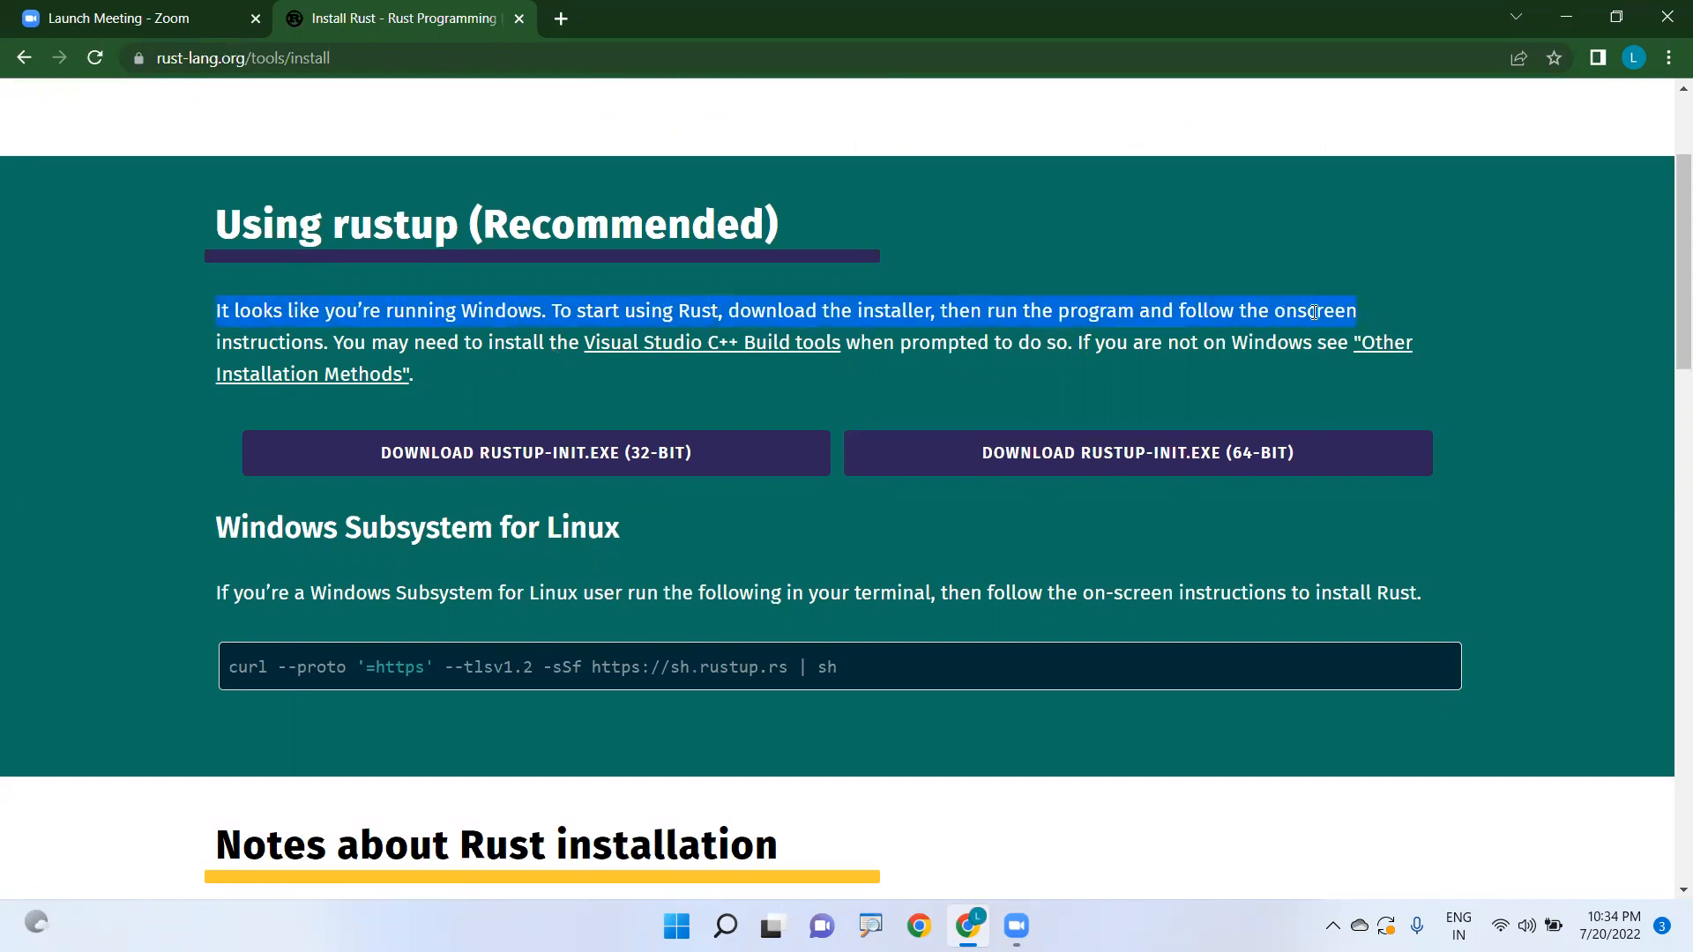
click(501, 390)
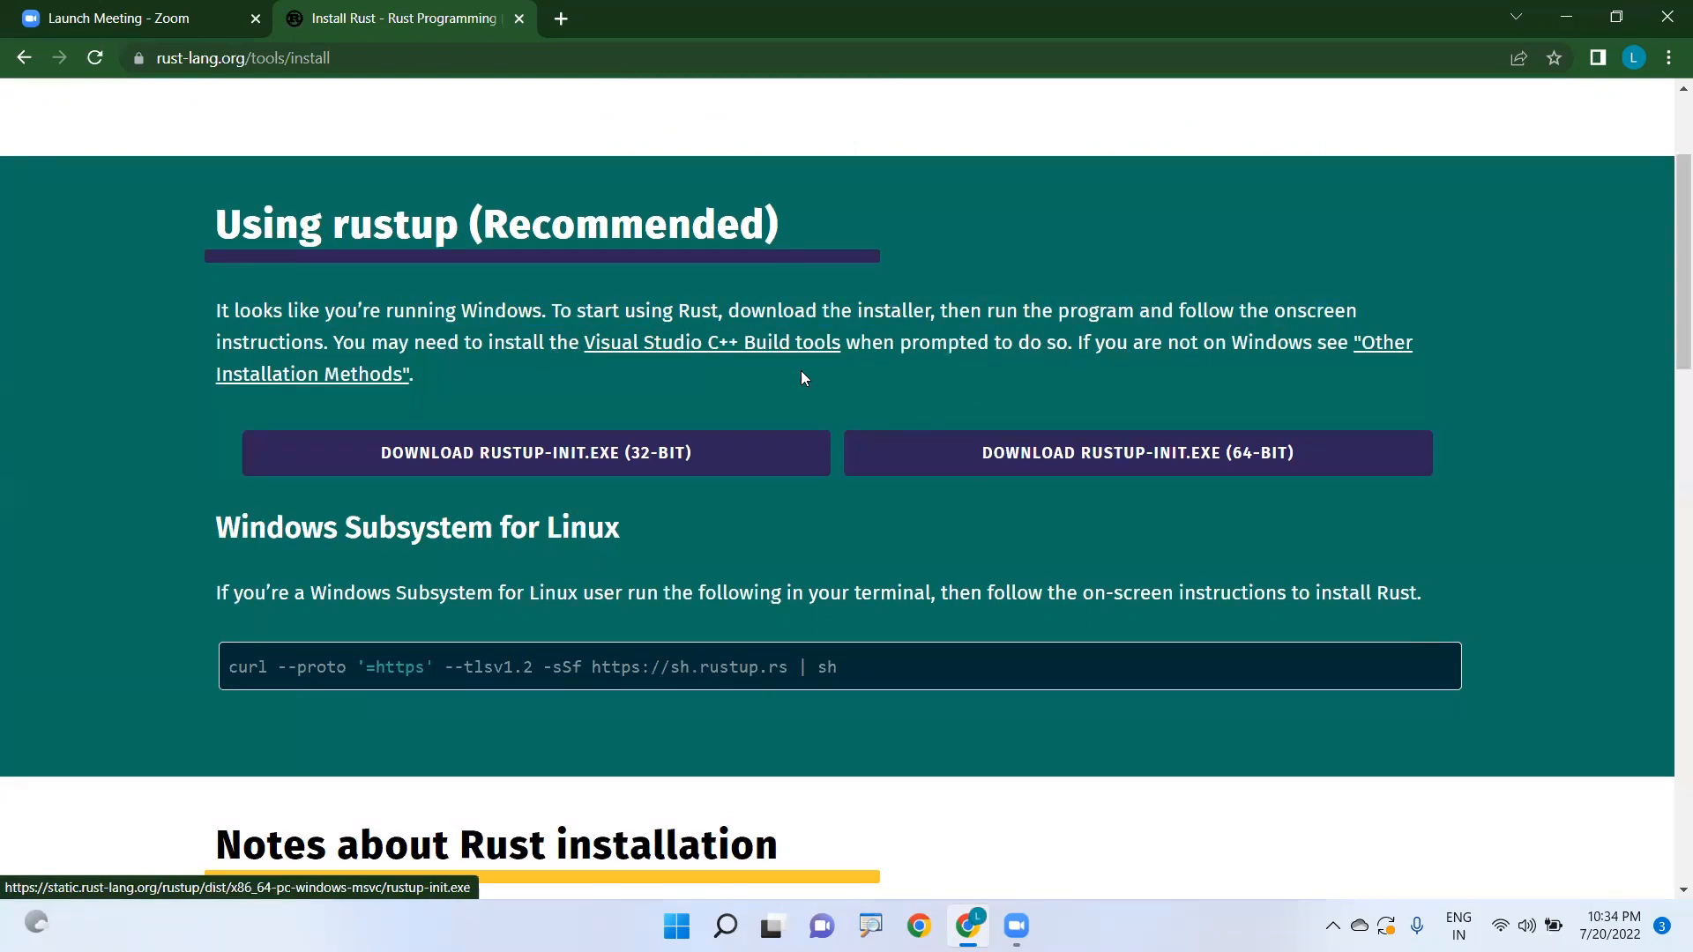
Step: Open the linked Visual Studio C++ Build tools page in a new browser tab and download the Build Tools installer
ctrl+click(689, 351)
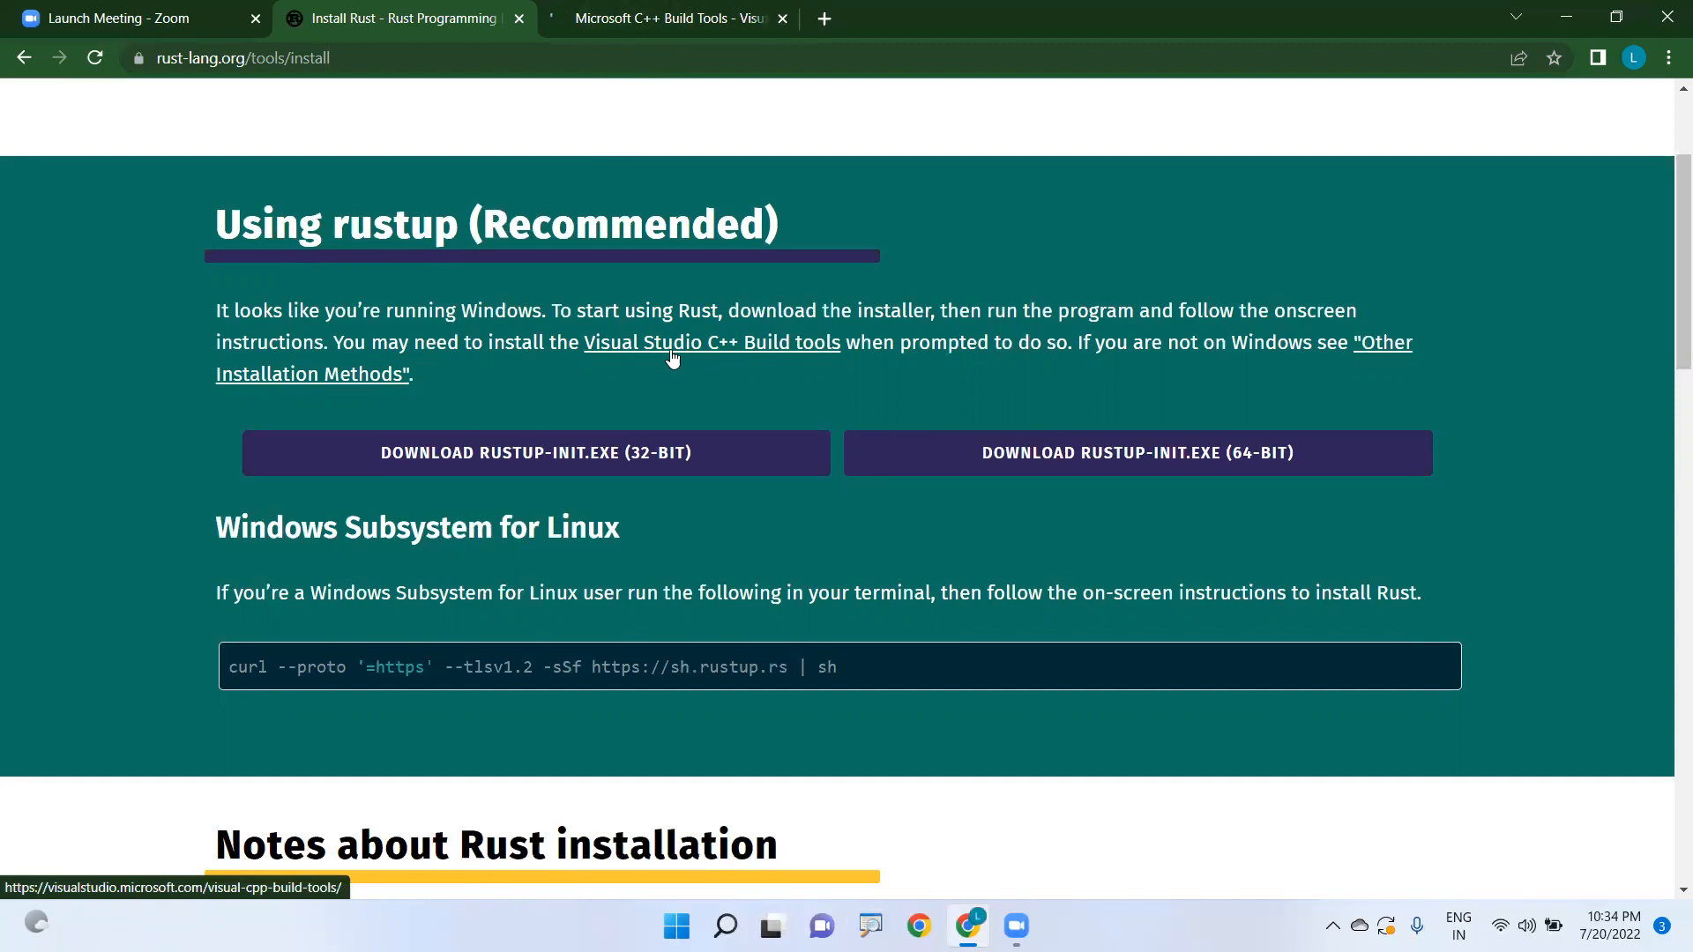
click(630, 36)
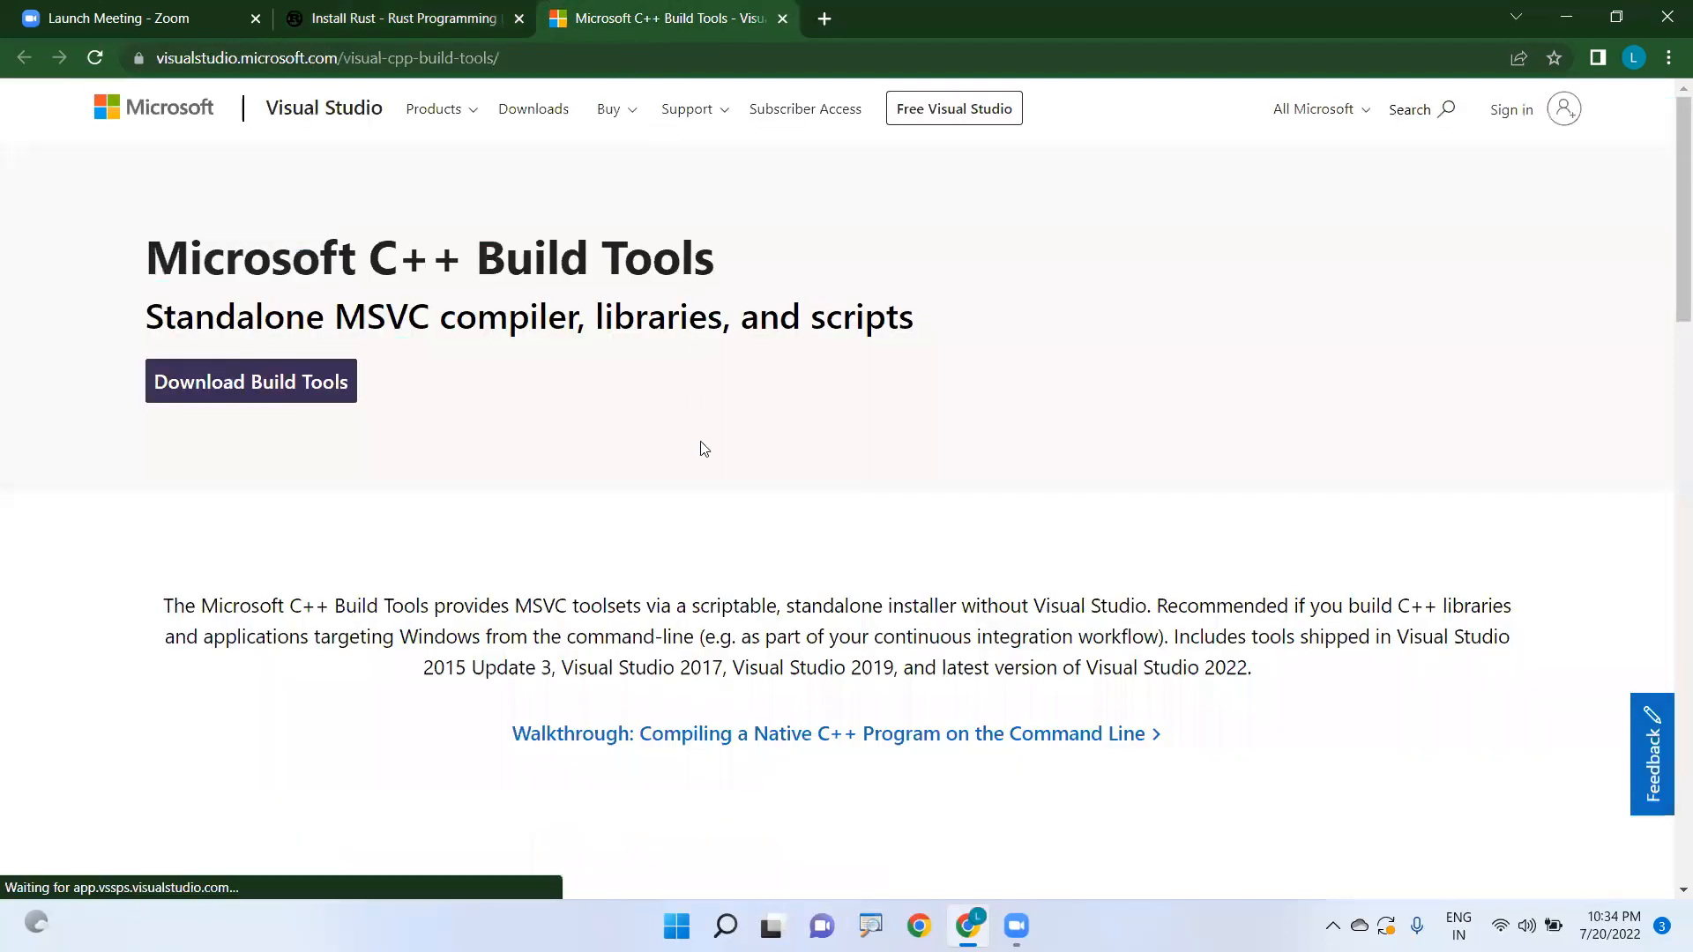
click(251, 389)
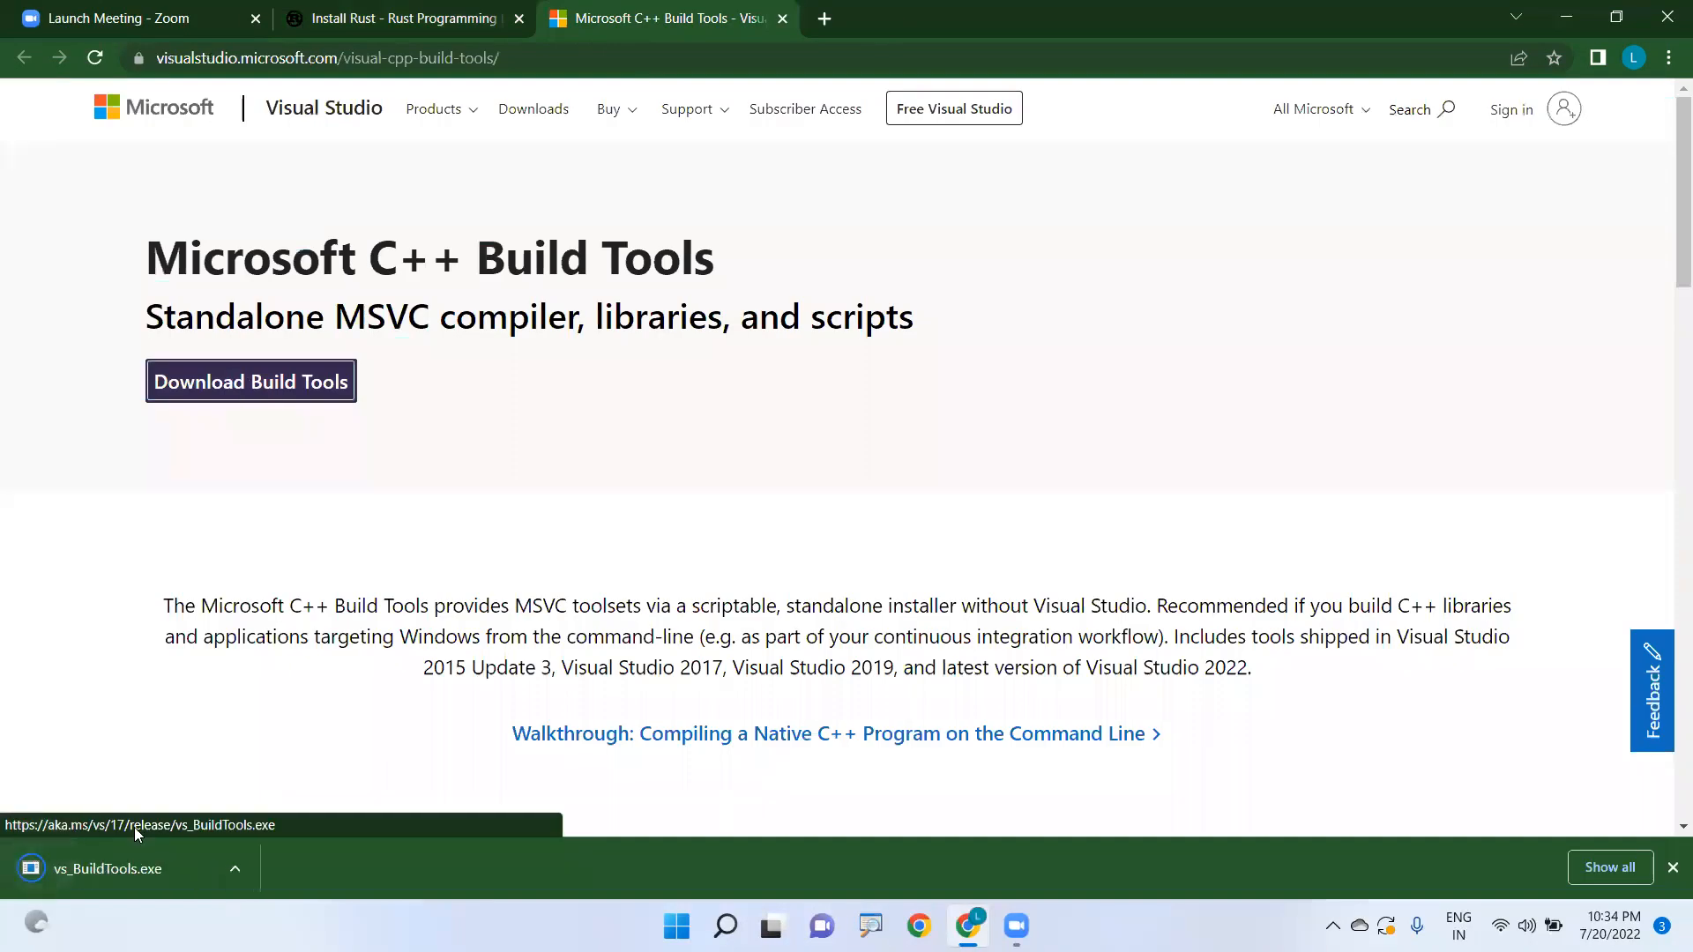
mouse_move(158, 918)
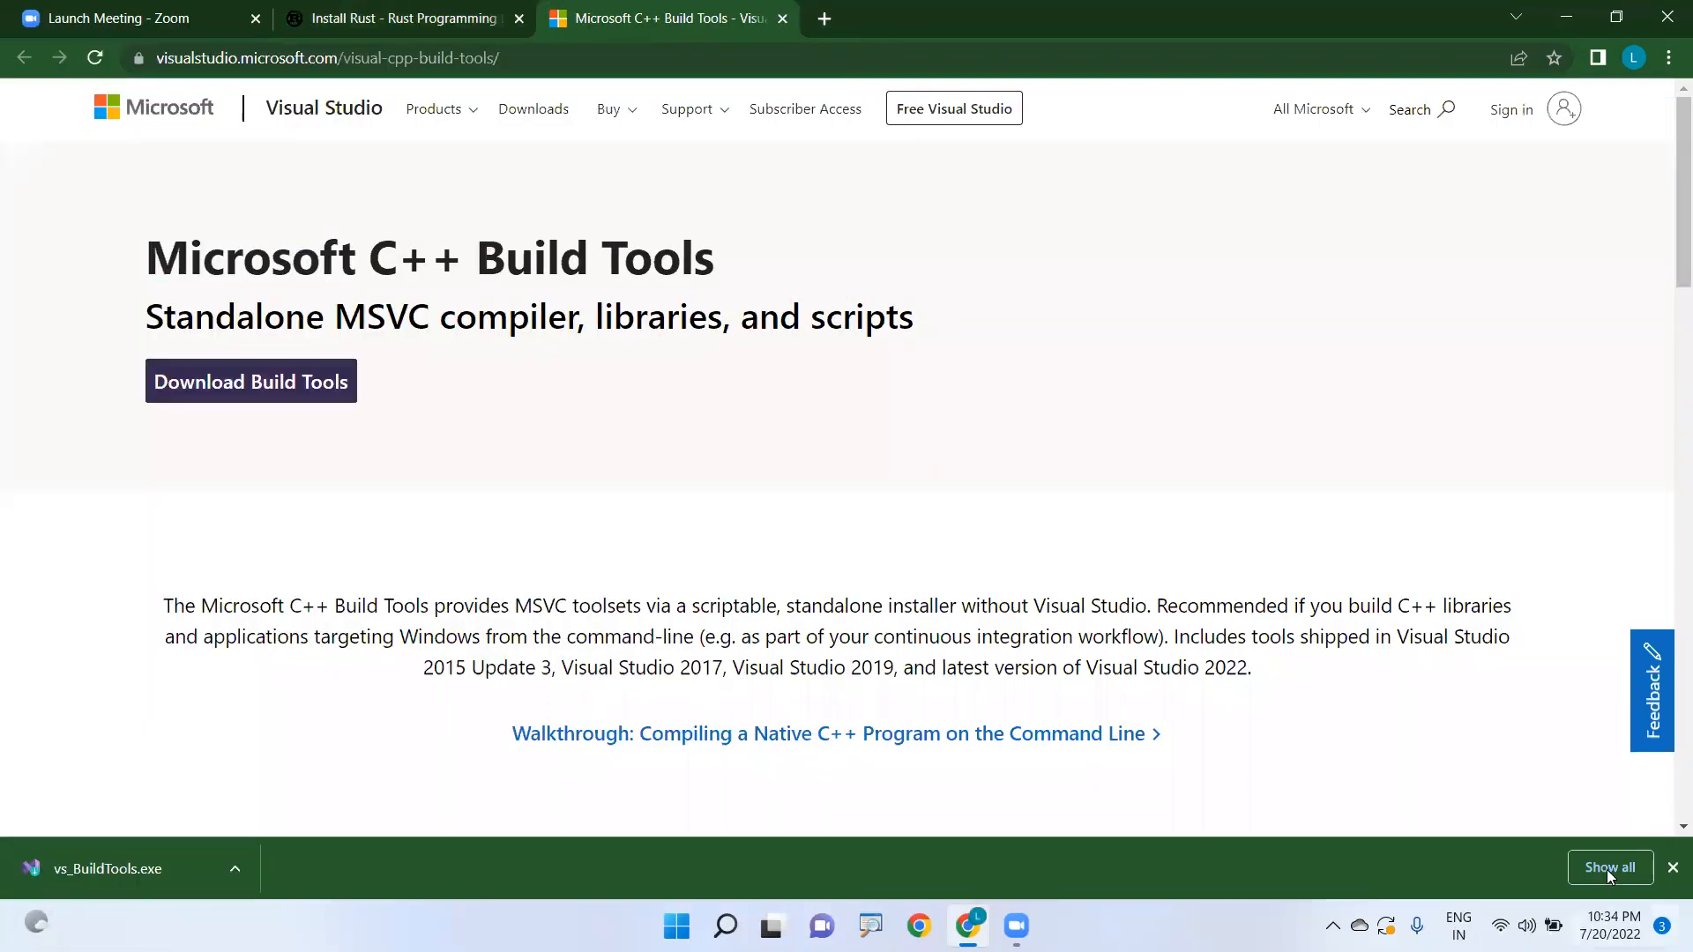
Step: Locate the downloaded vs_BuildTools file in its folder, run it, and continue past the Visual Studio Installer's license notice
click(1607, 868)
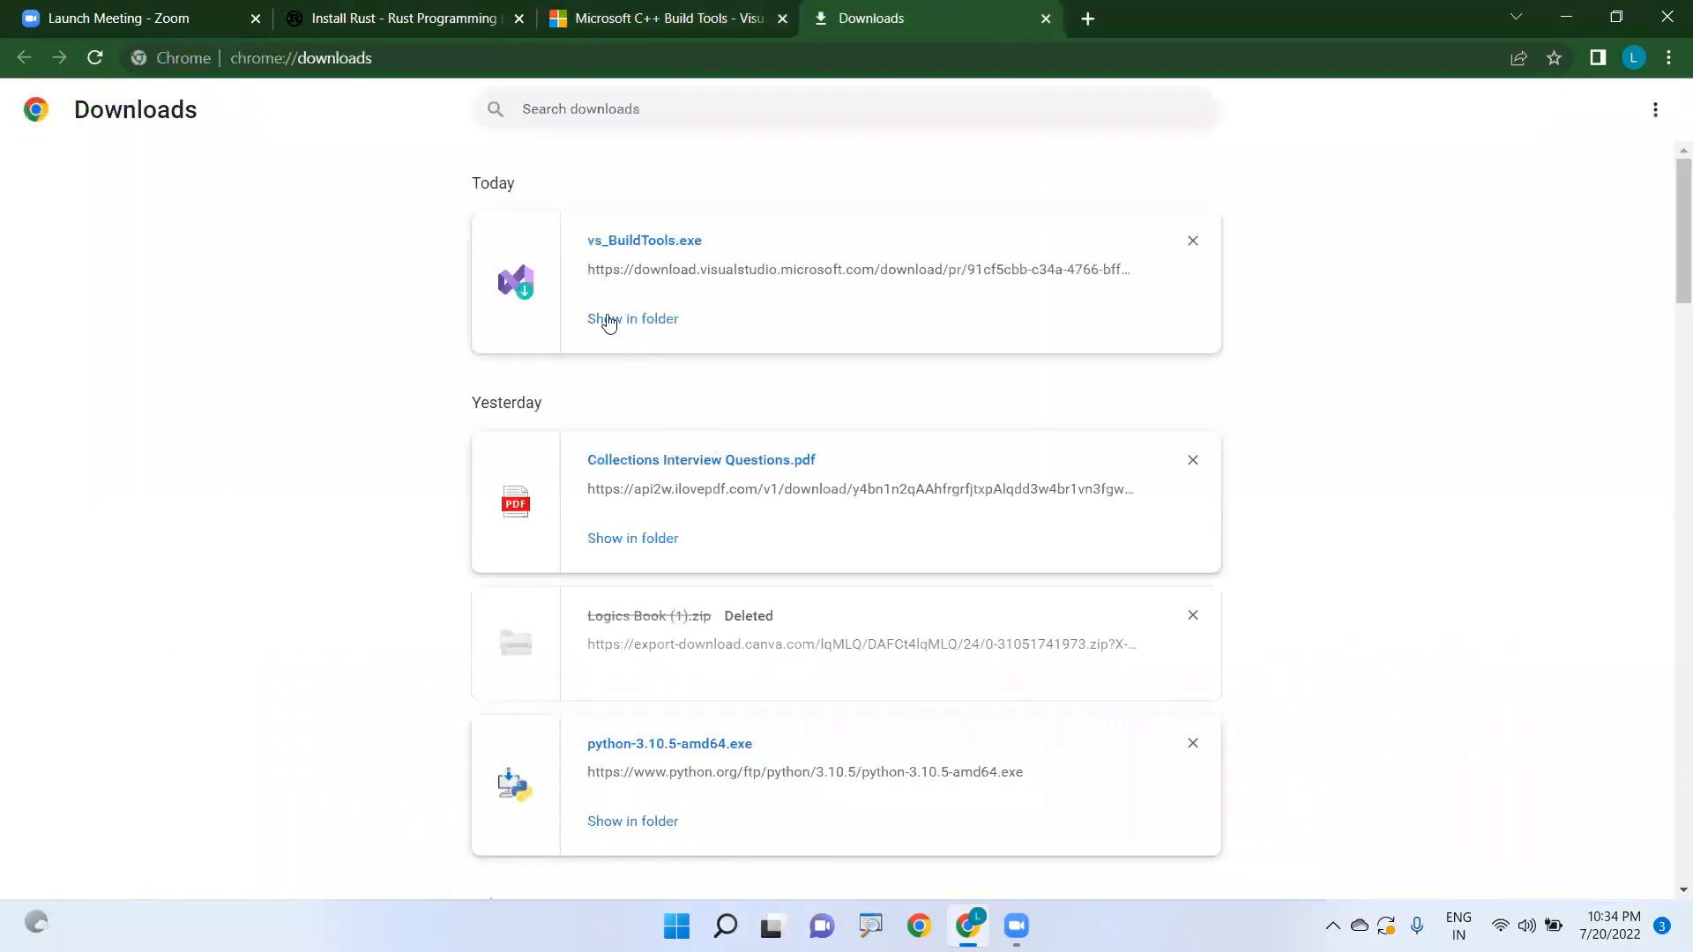
click(620, 328)
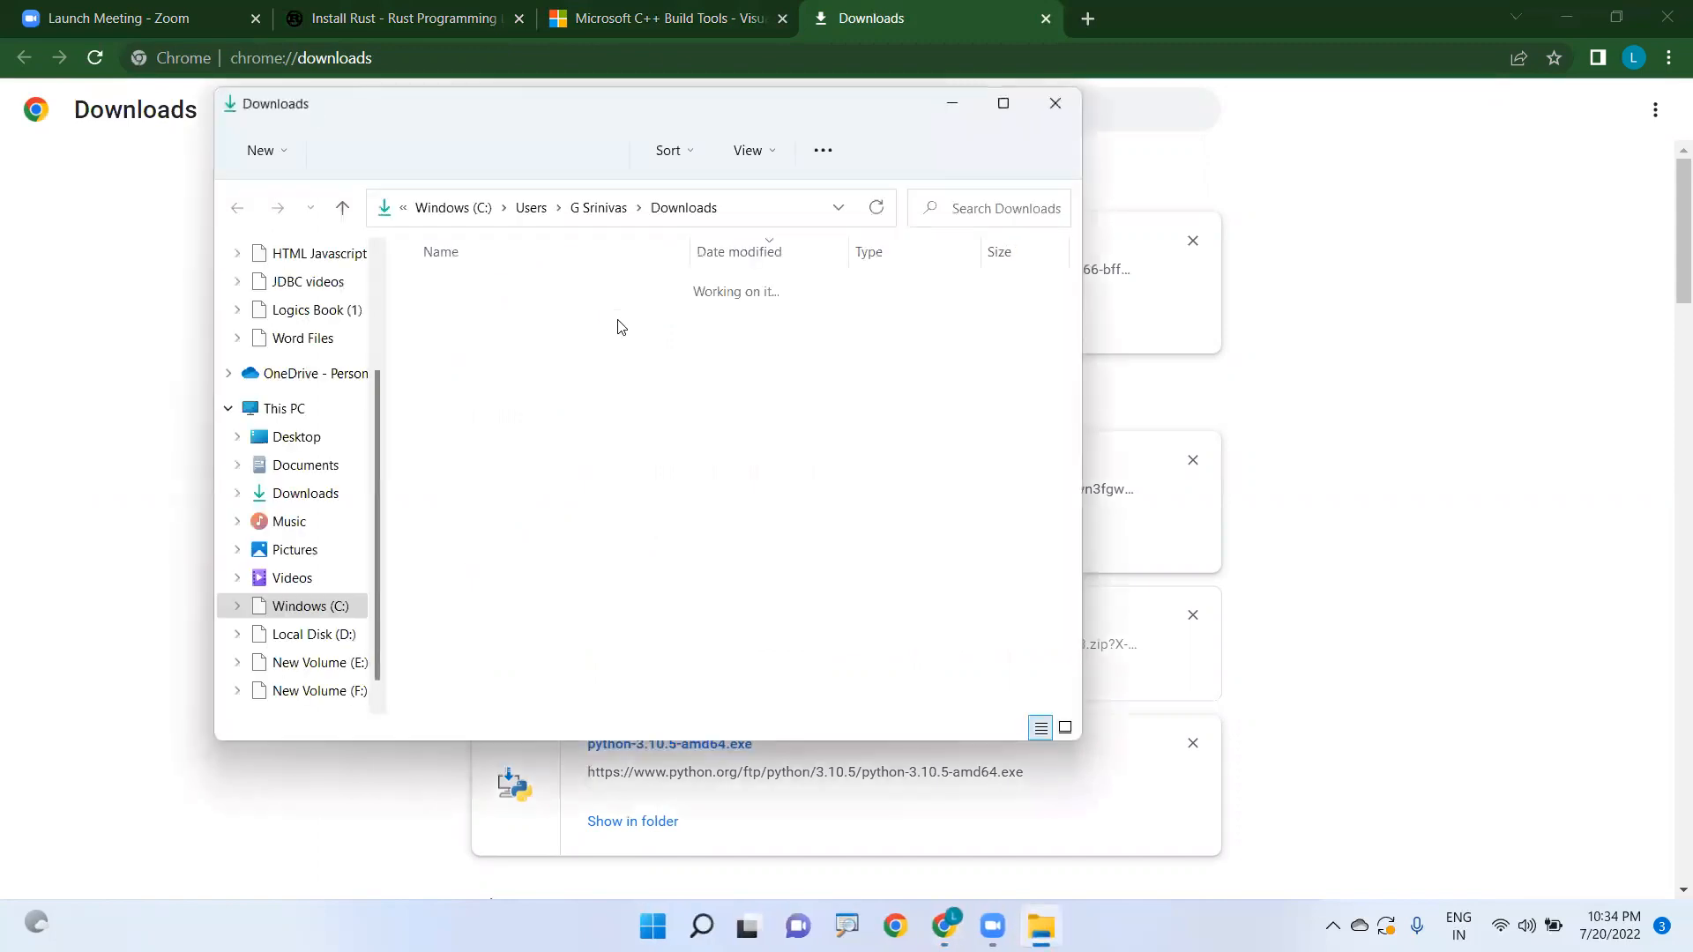
double_click(283, 220)
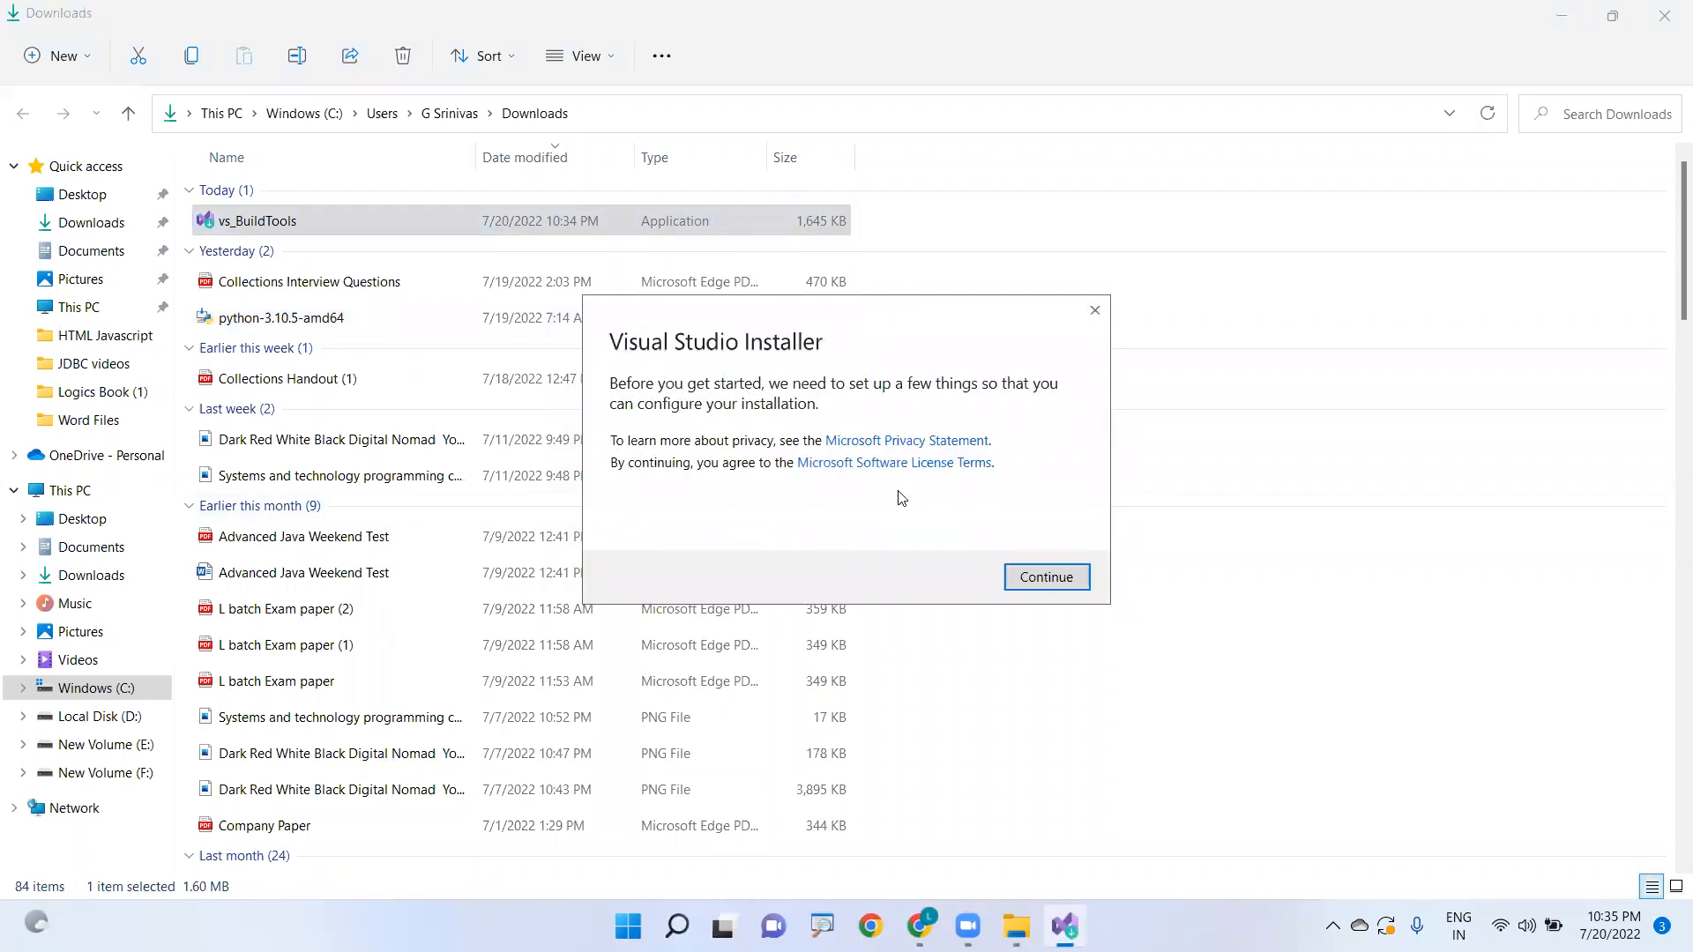
click(1050, 577)
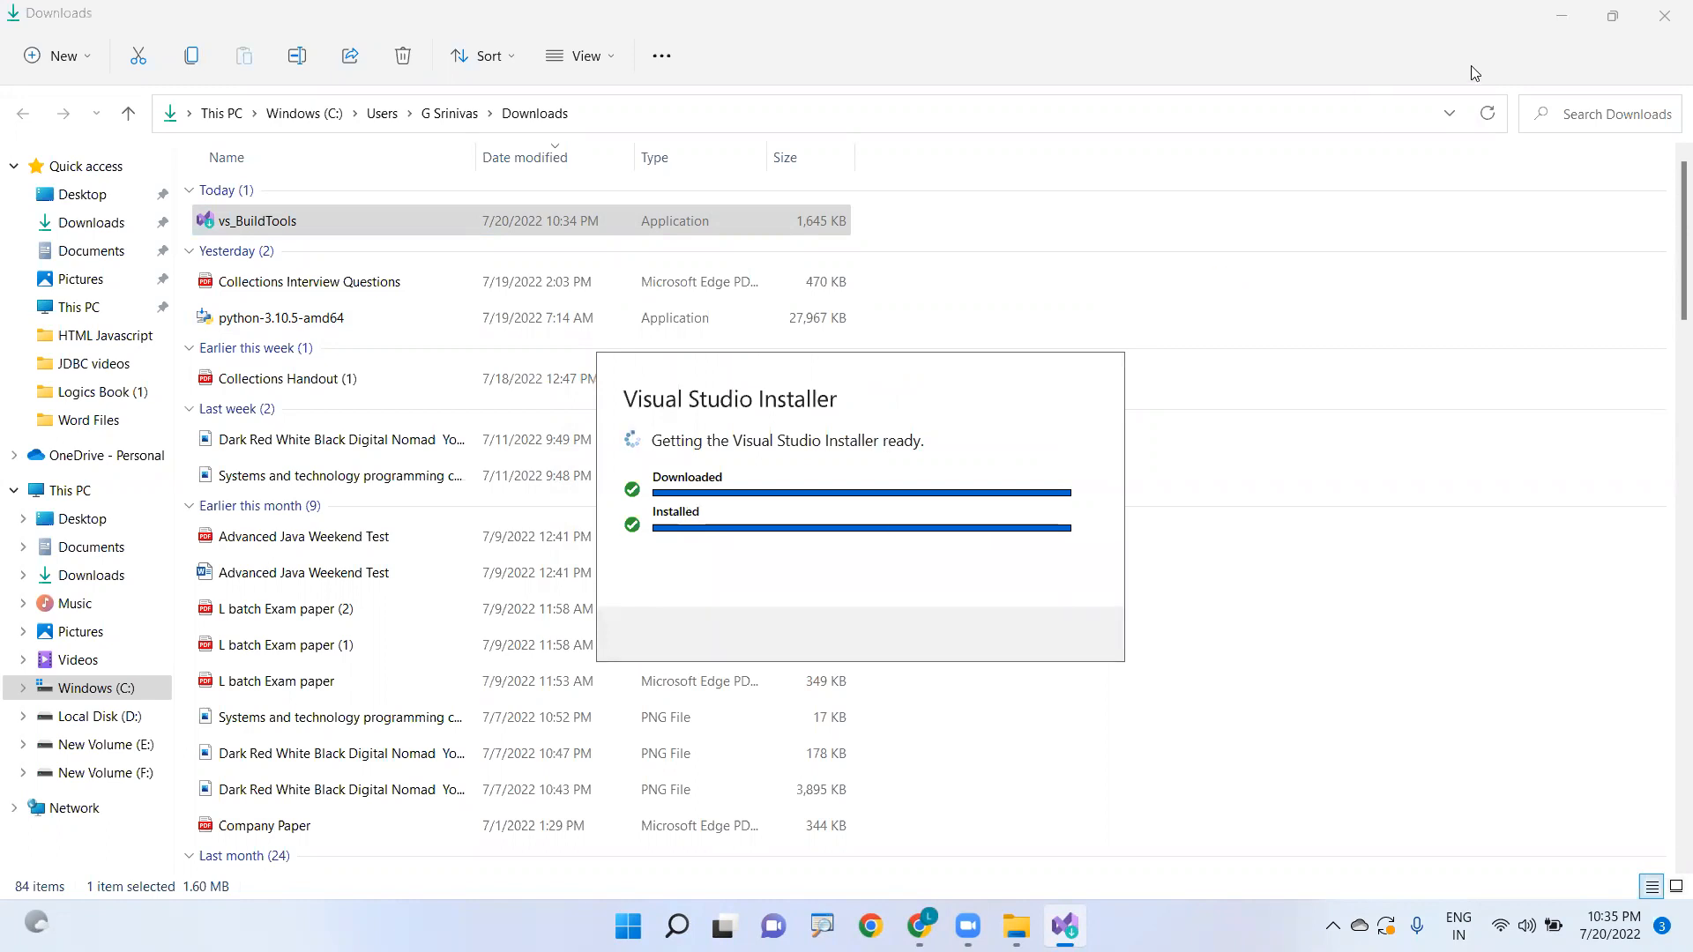
key(super+d)
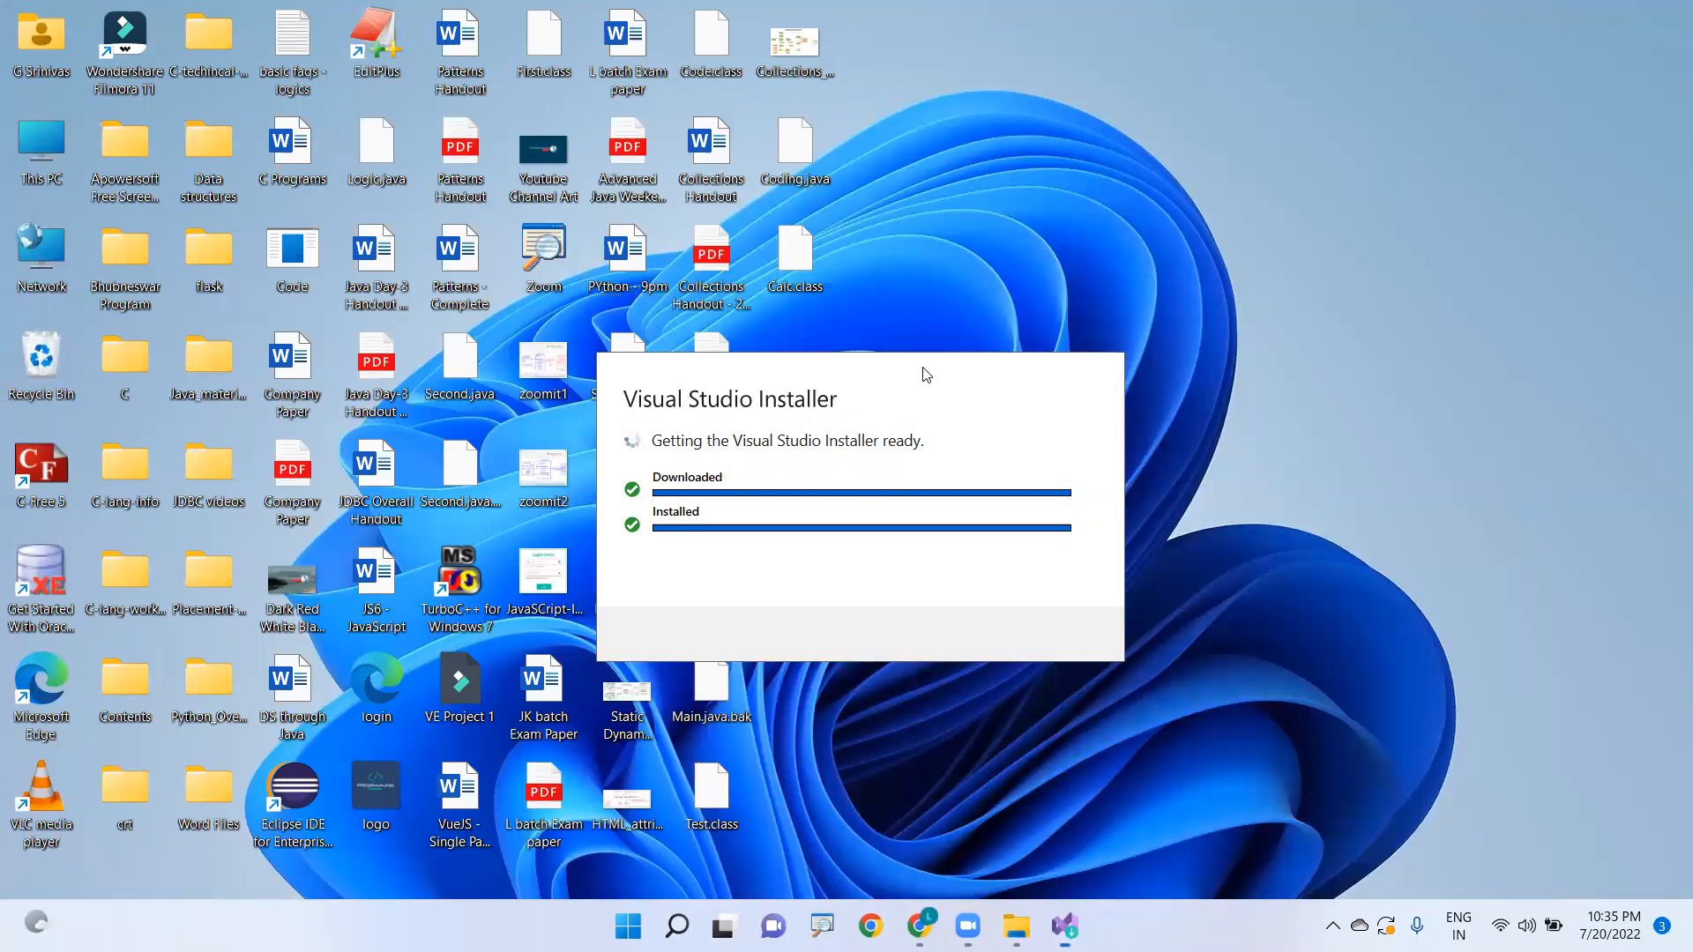
drag(926, 375, 800, 284)
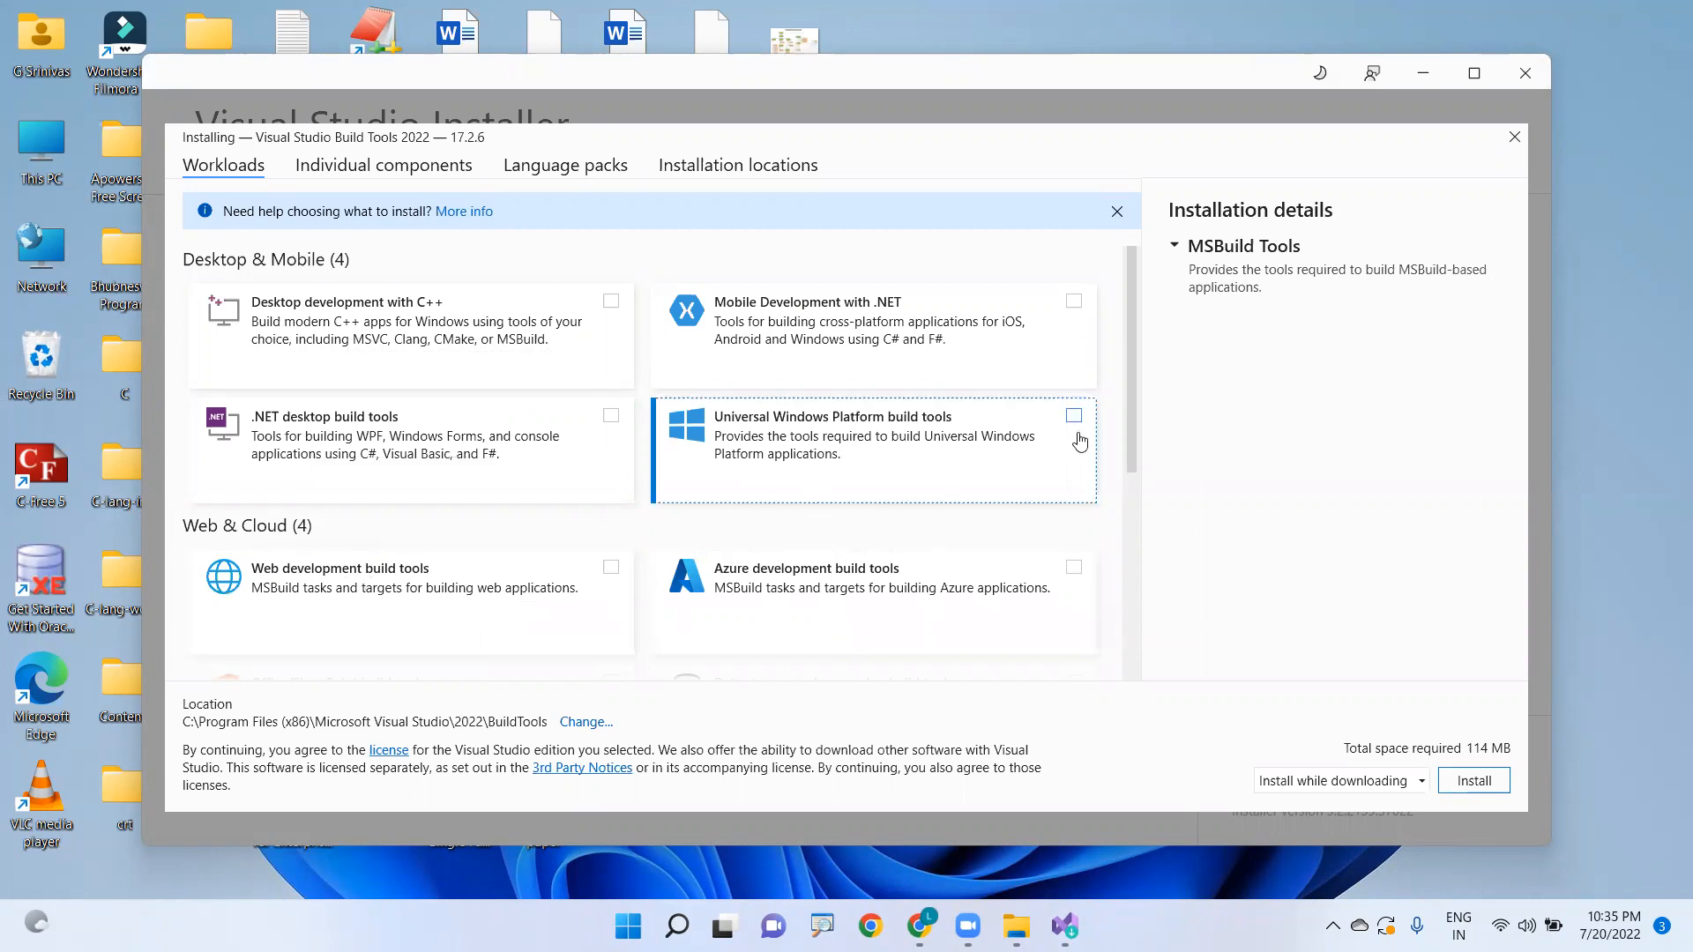
Step: Select the Desktop development with C++ workload and start its installation, keeping the Install while downloading option
mouse_move(1134, 353)
mouse_down()
mouse_move(1133, 578)
mouse_move(1133, 342)
mouse_up()
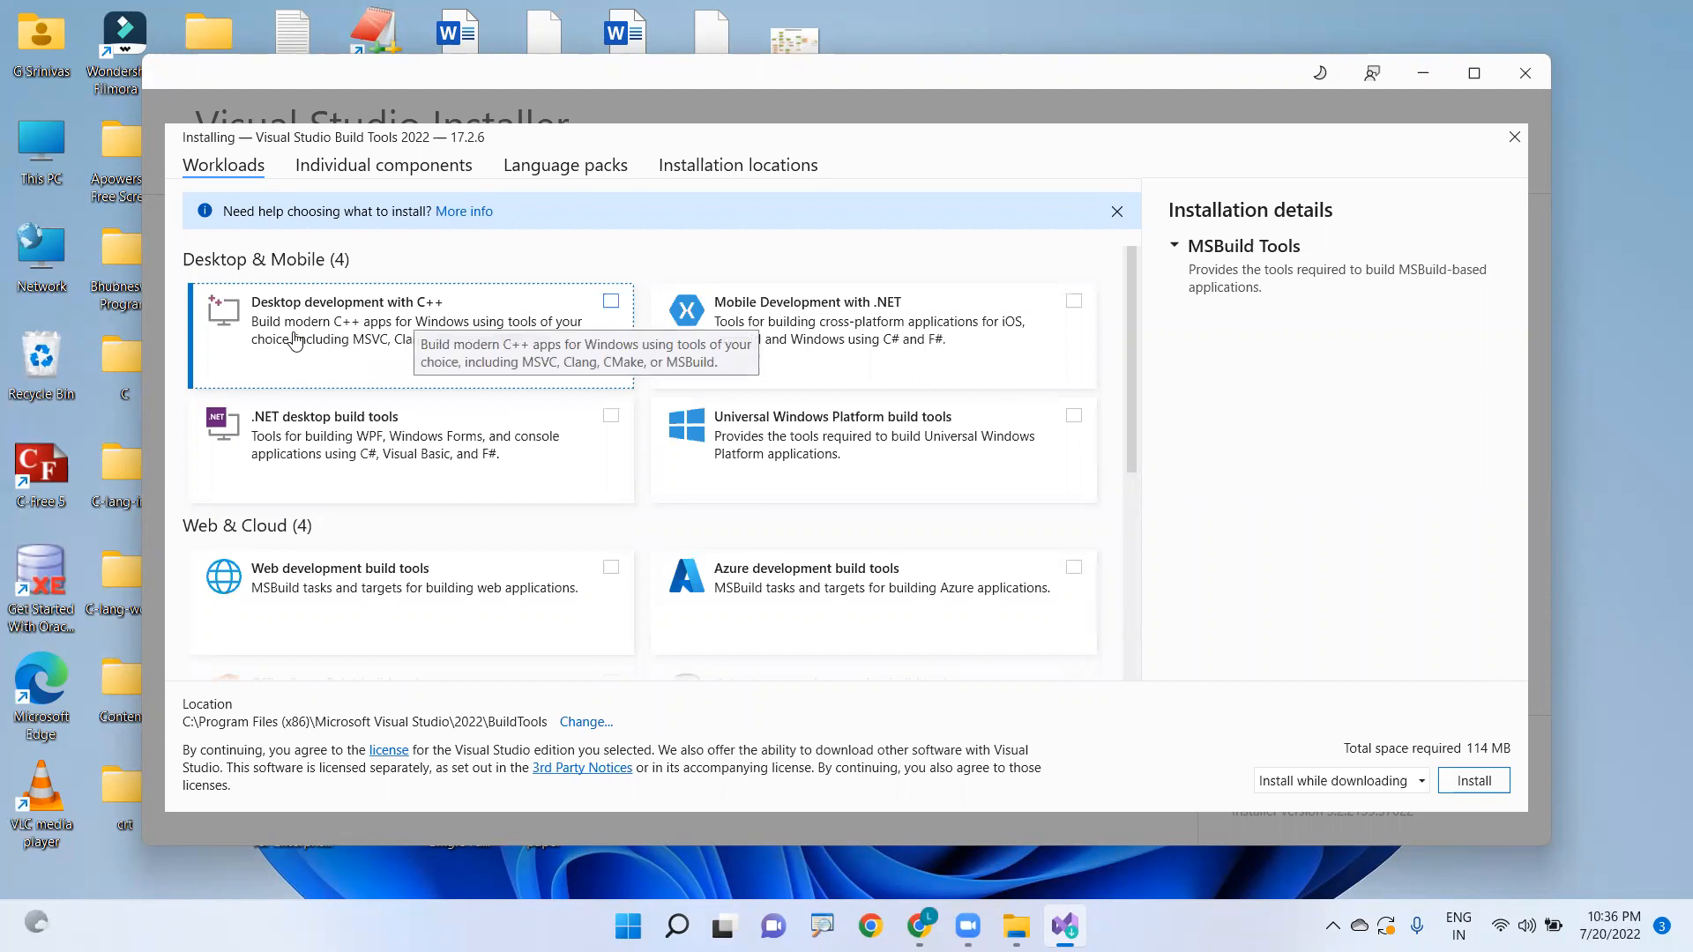
click(612, 305)
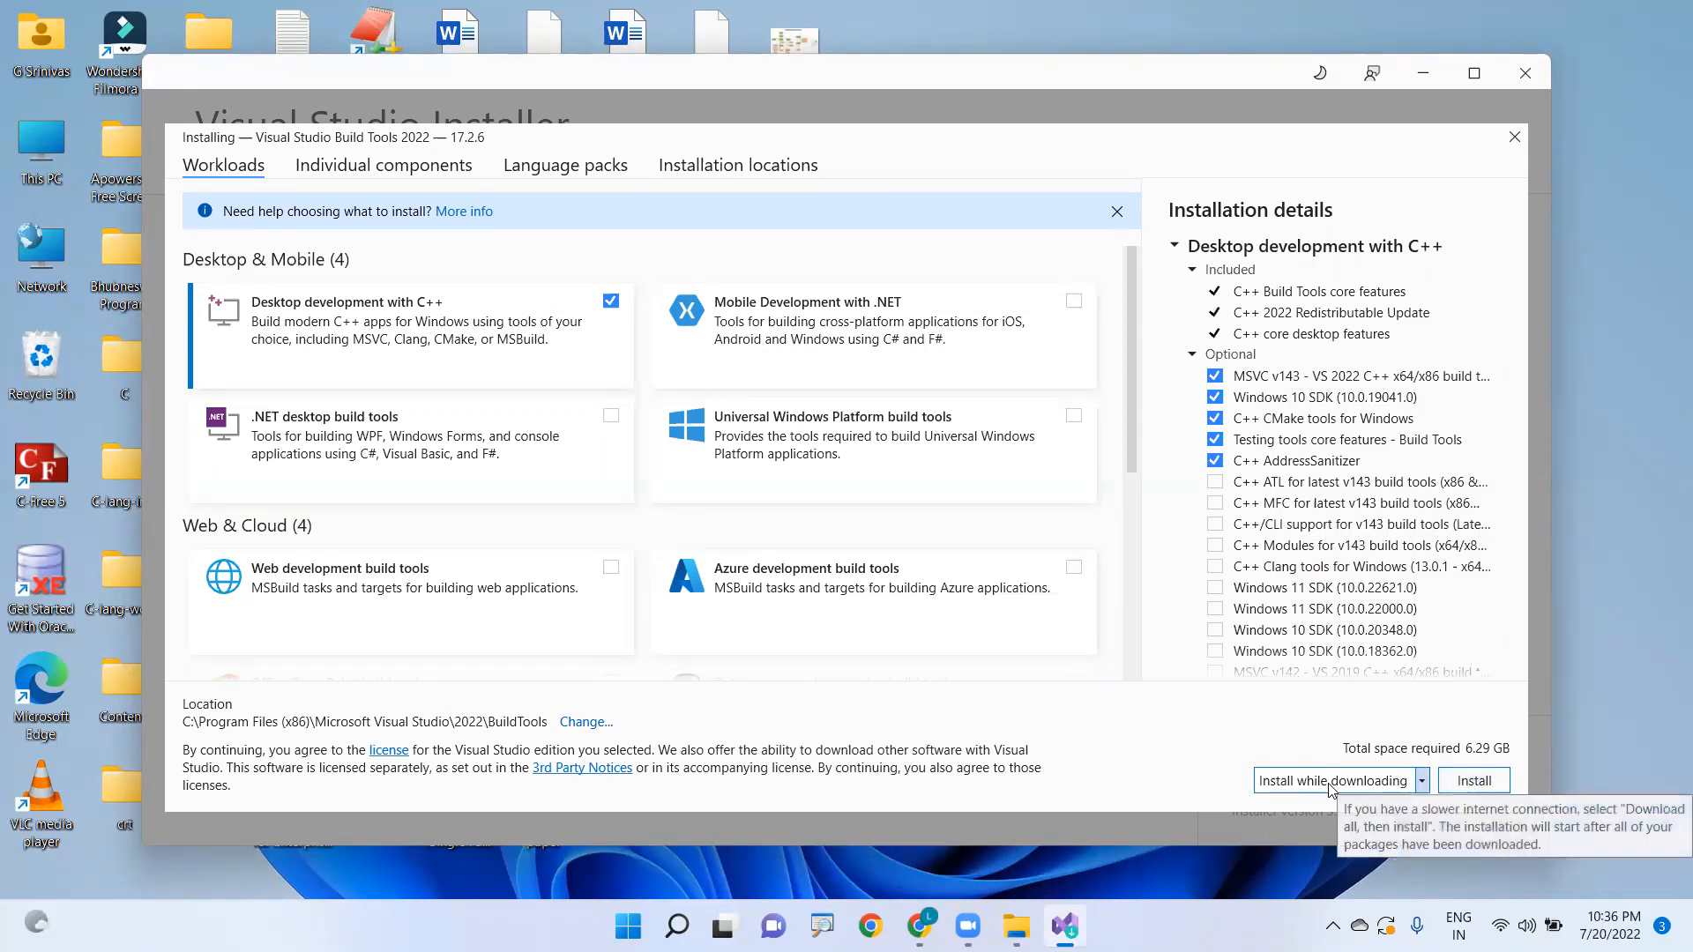
click(1422, 781)
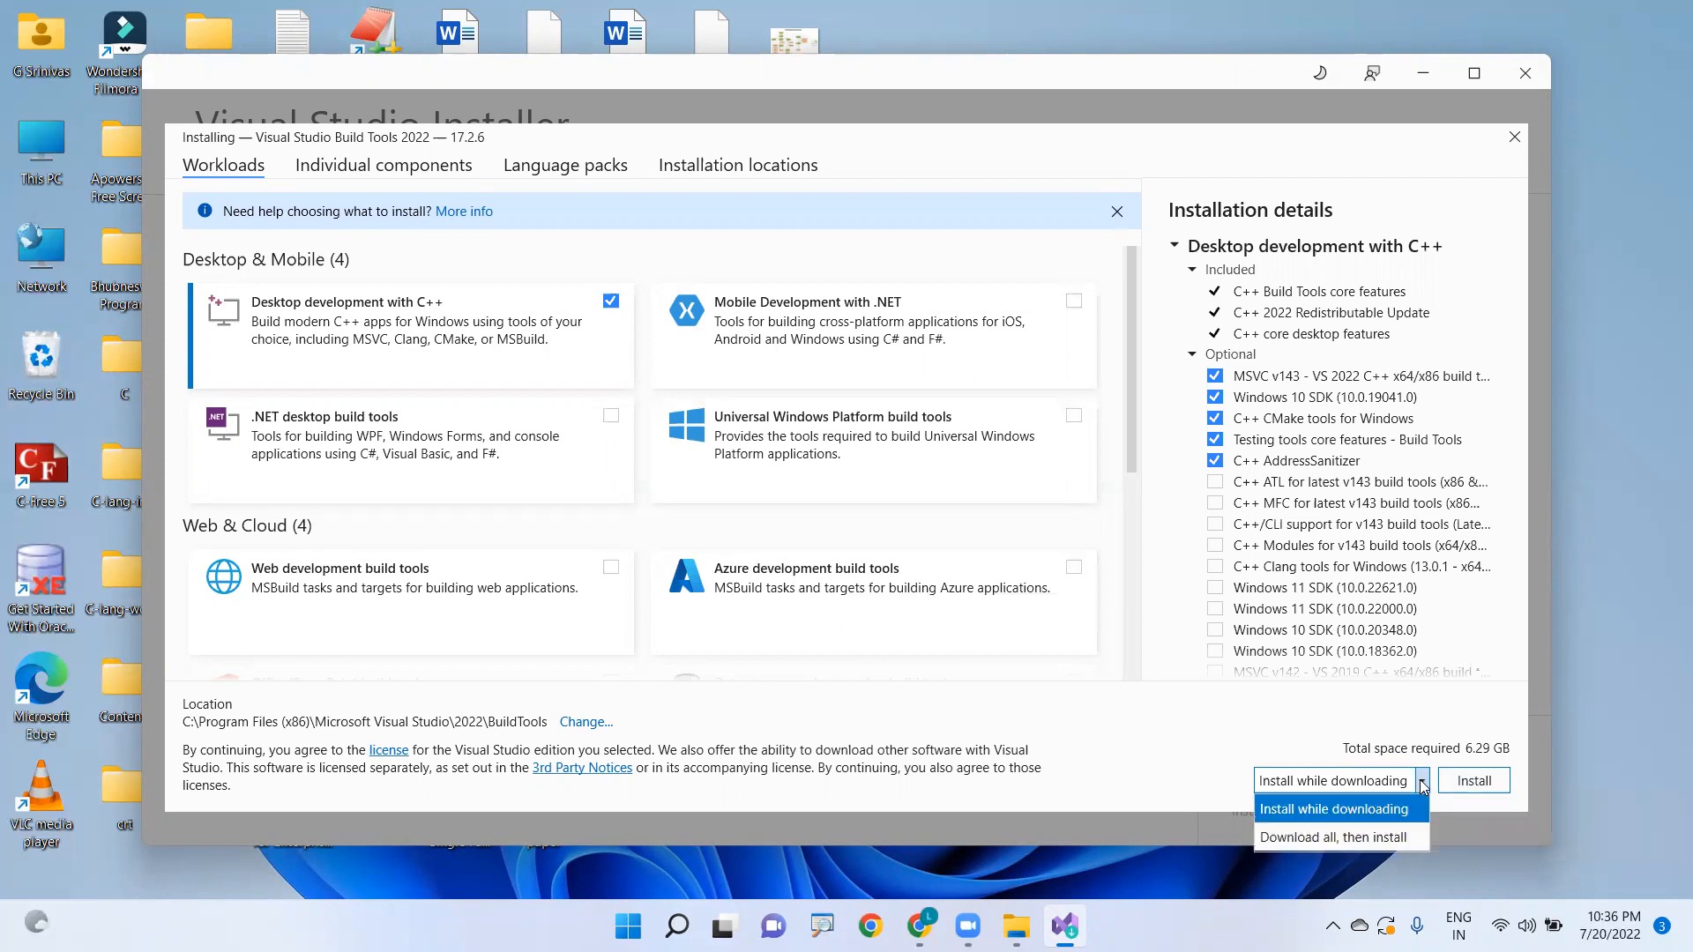
click(1423, 783)
click(1502, 781)
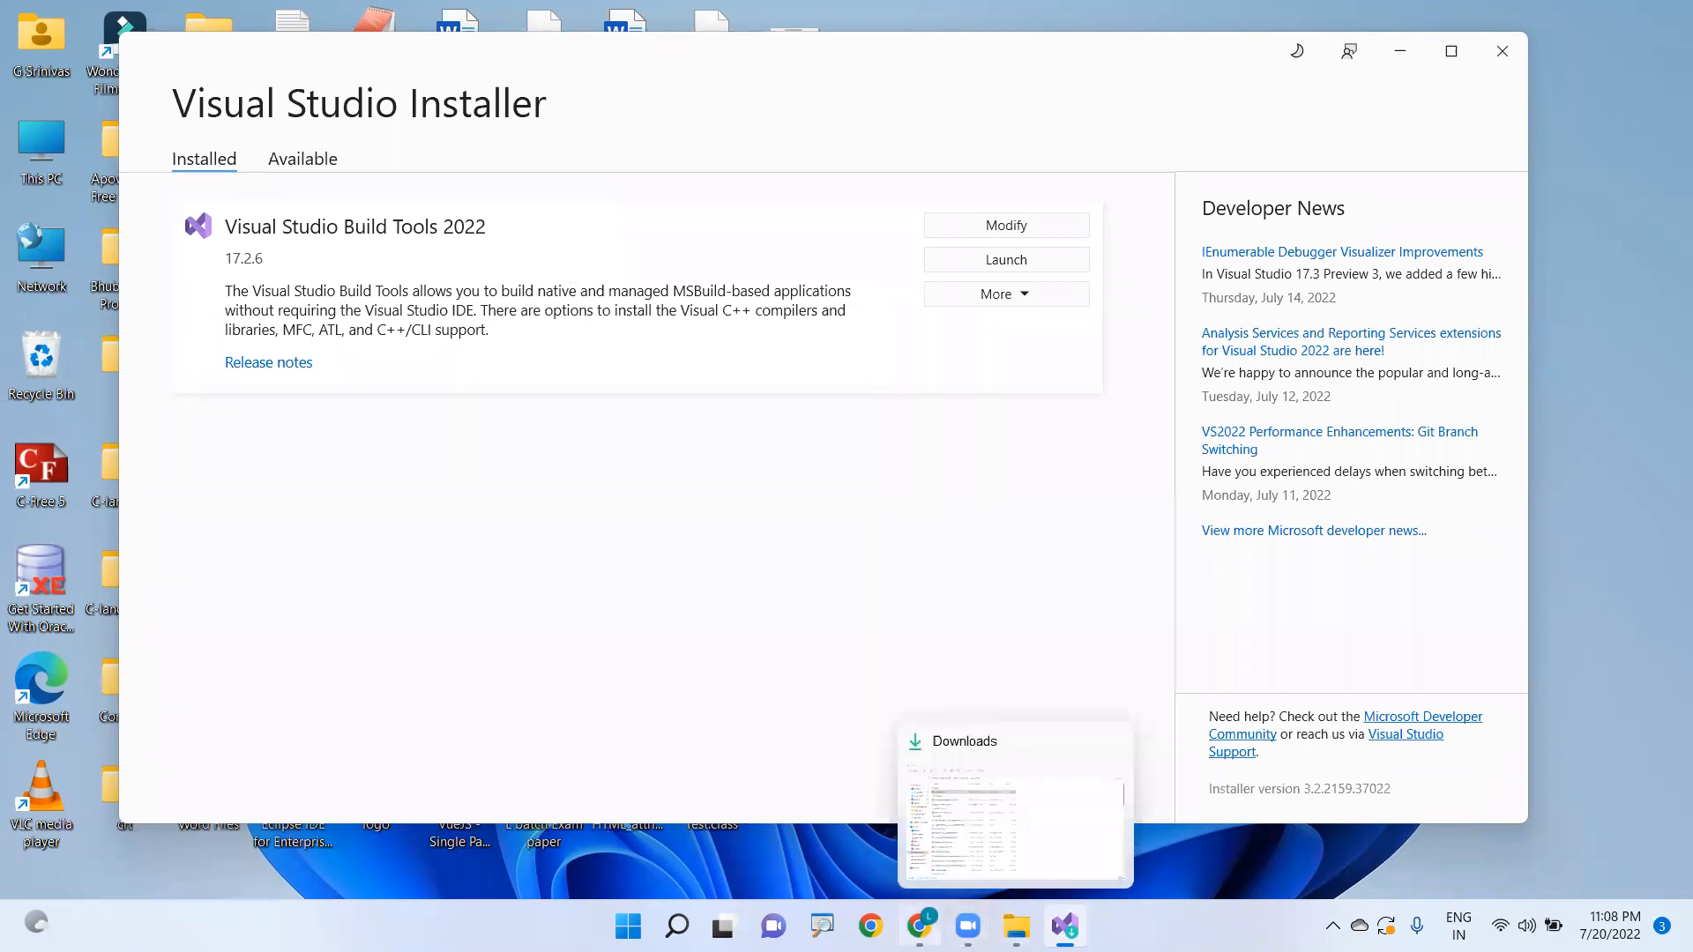
Step: Return to the Install Rust page in the browser and download the 64-bit rustup-init.exe
mouse_move(919, 926)
click(891, 859)
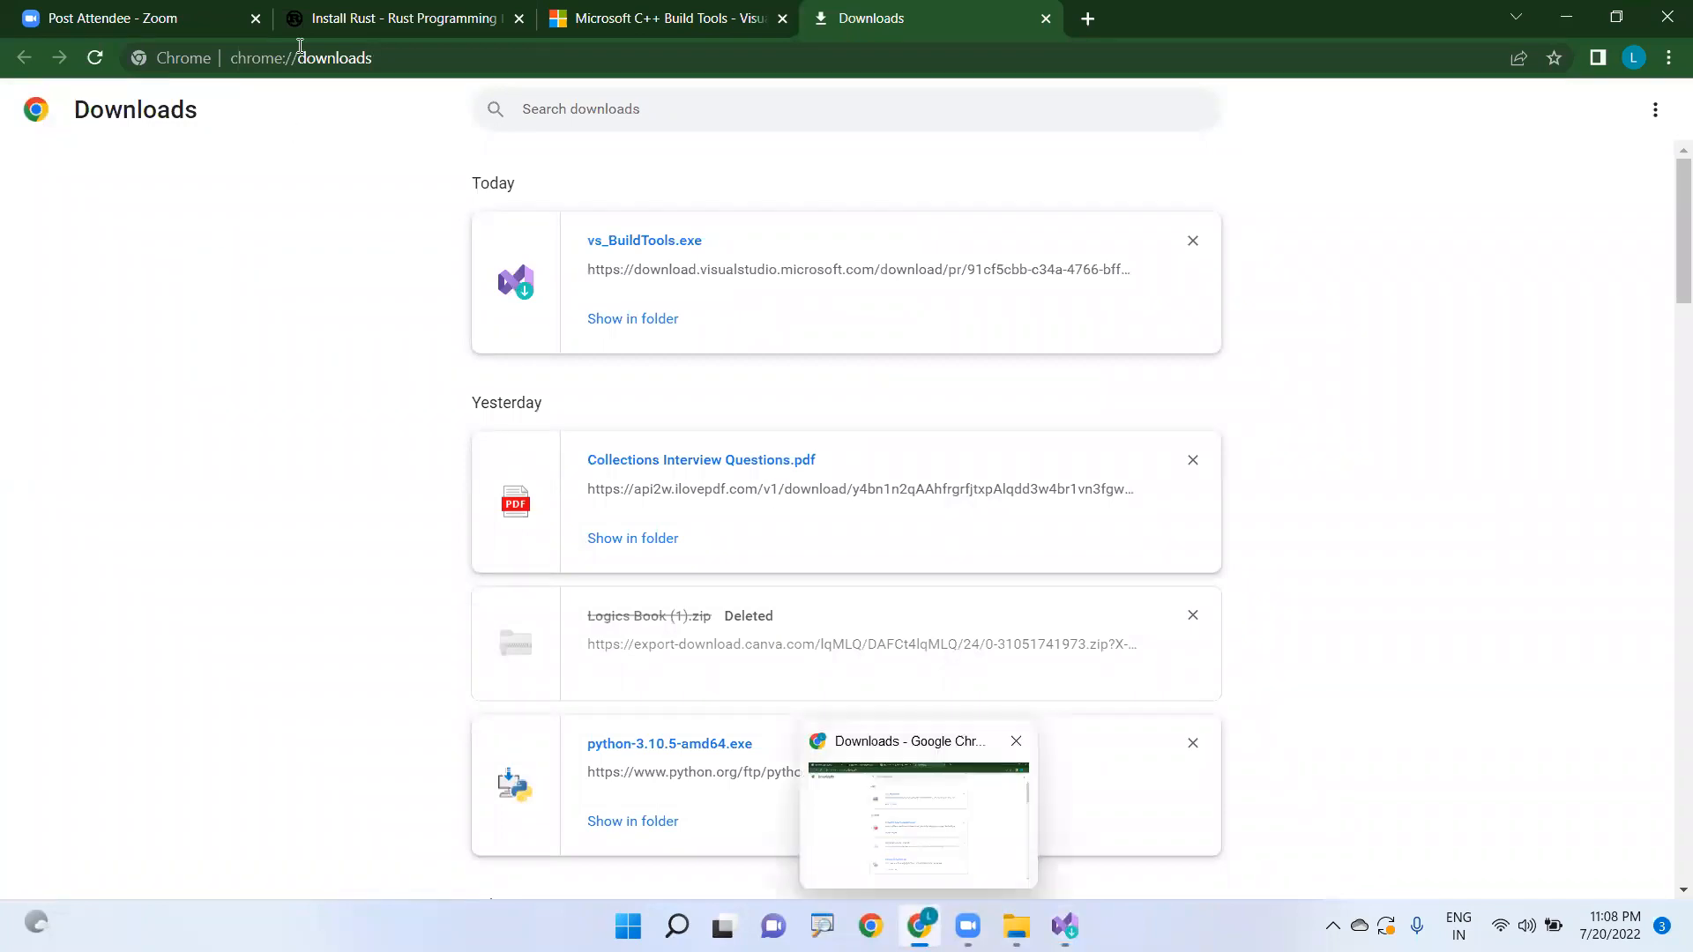
click(372, 25)
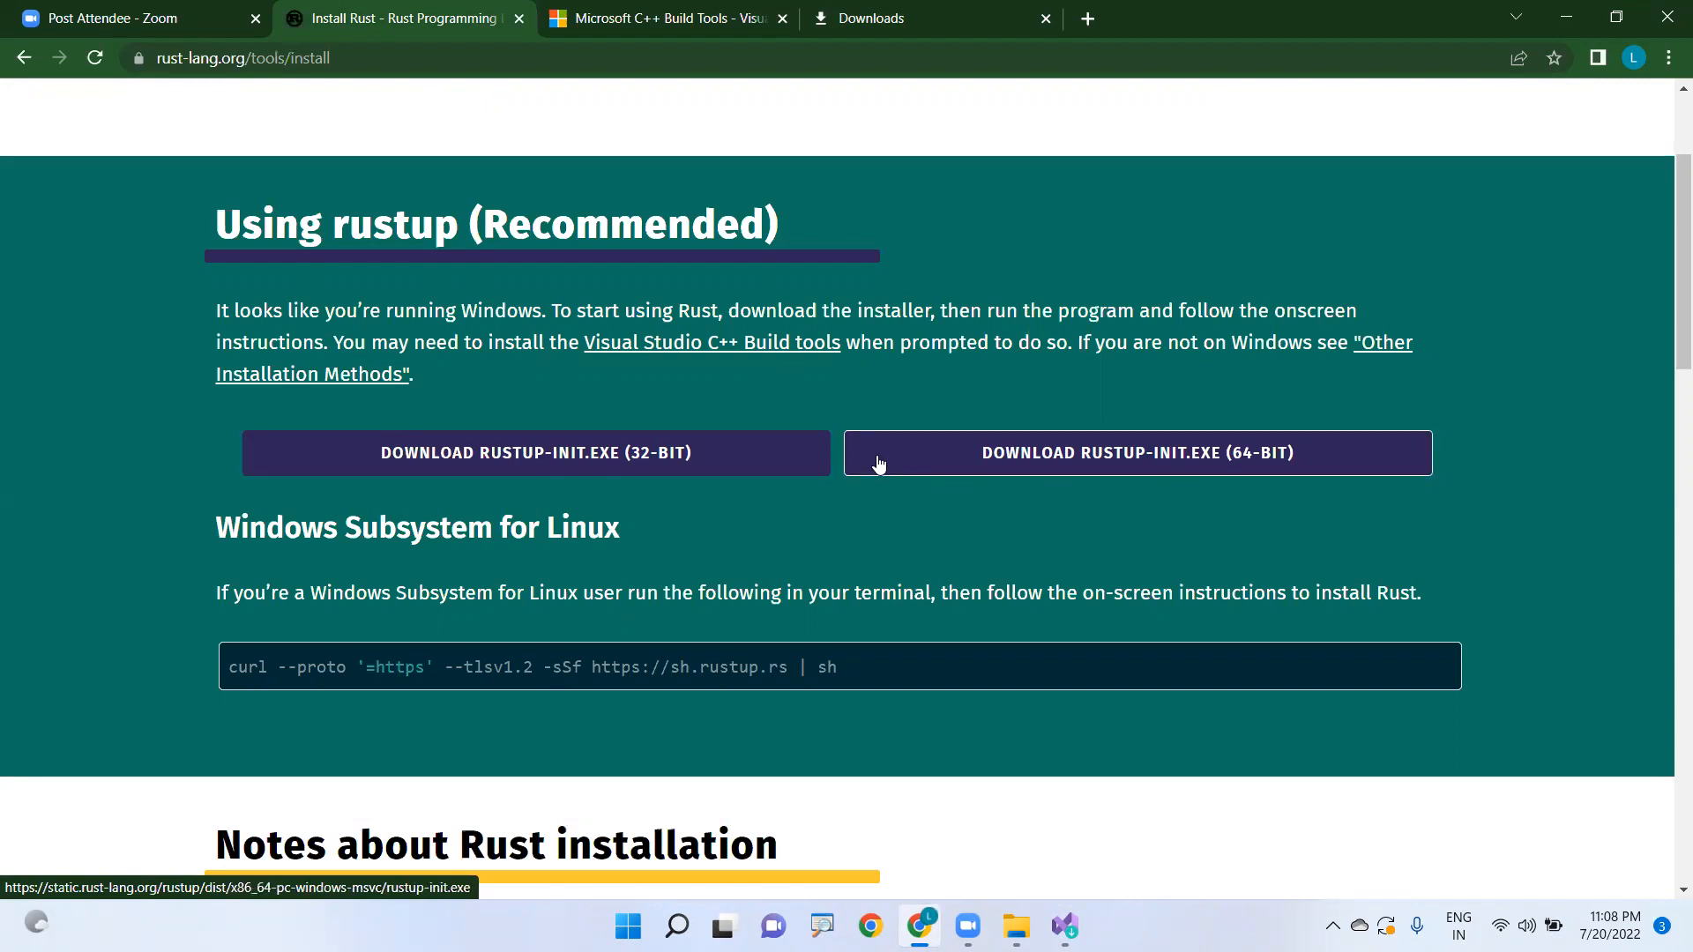
click(1220, 454)
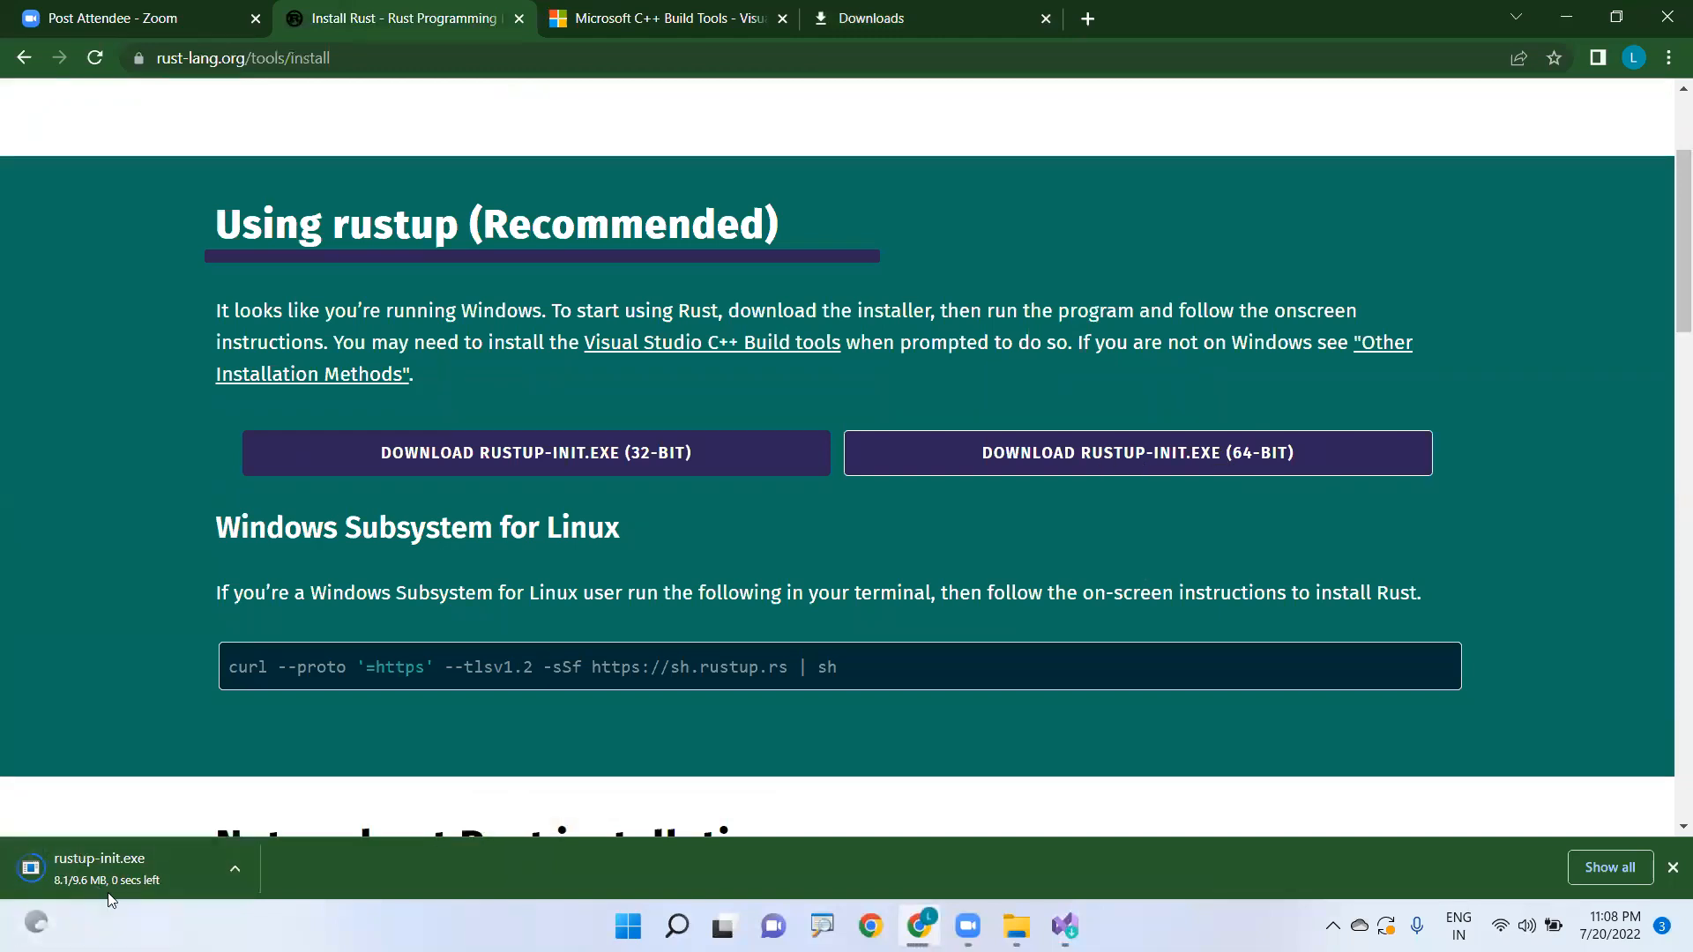
Step: Locate the downloaded rustup-init file in the Downloads folder and run it
click(92, 875)
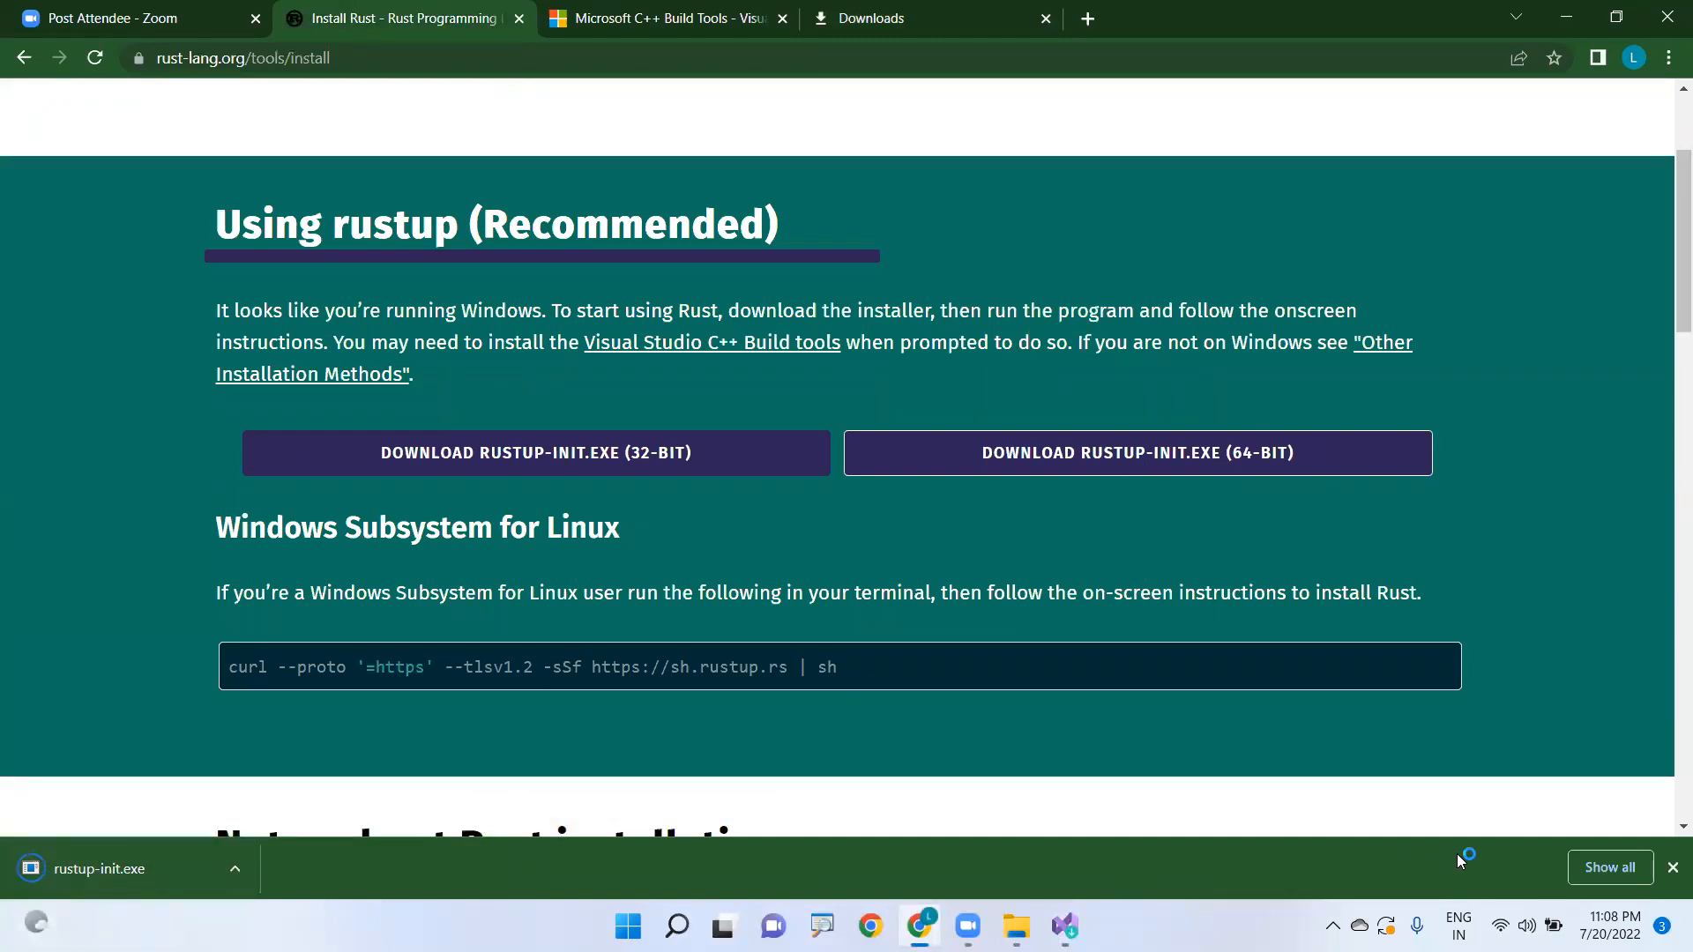
click(1611, 868)
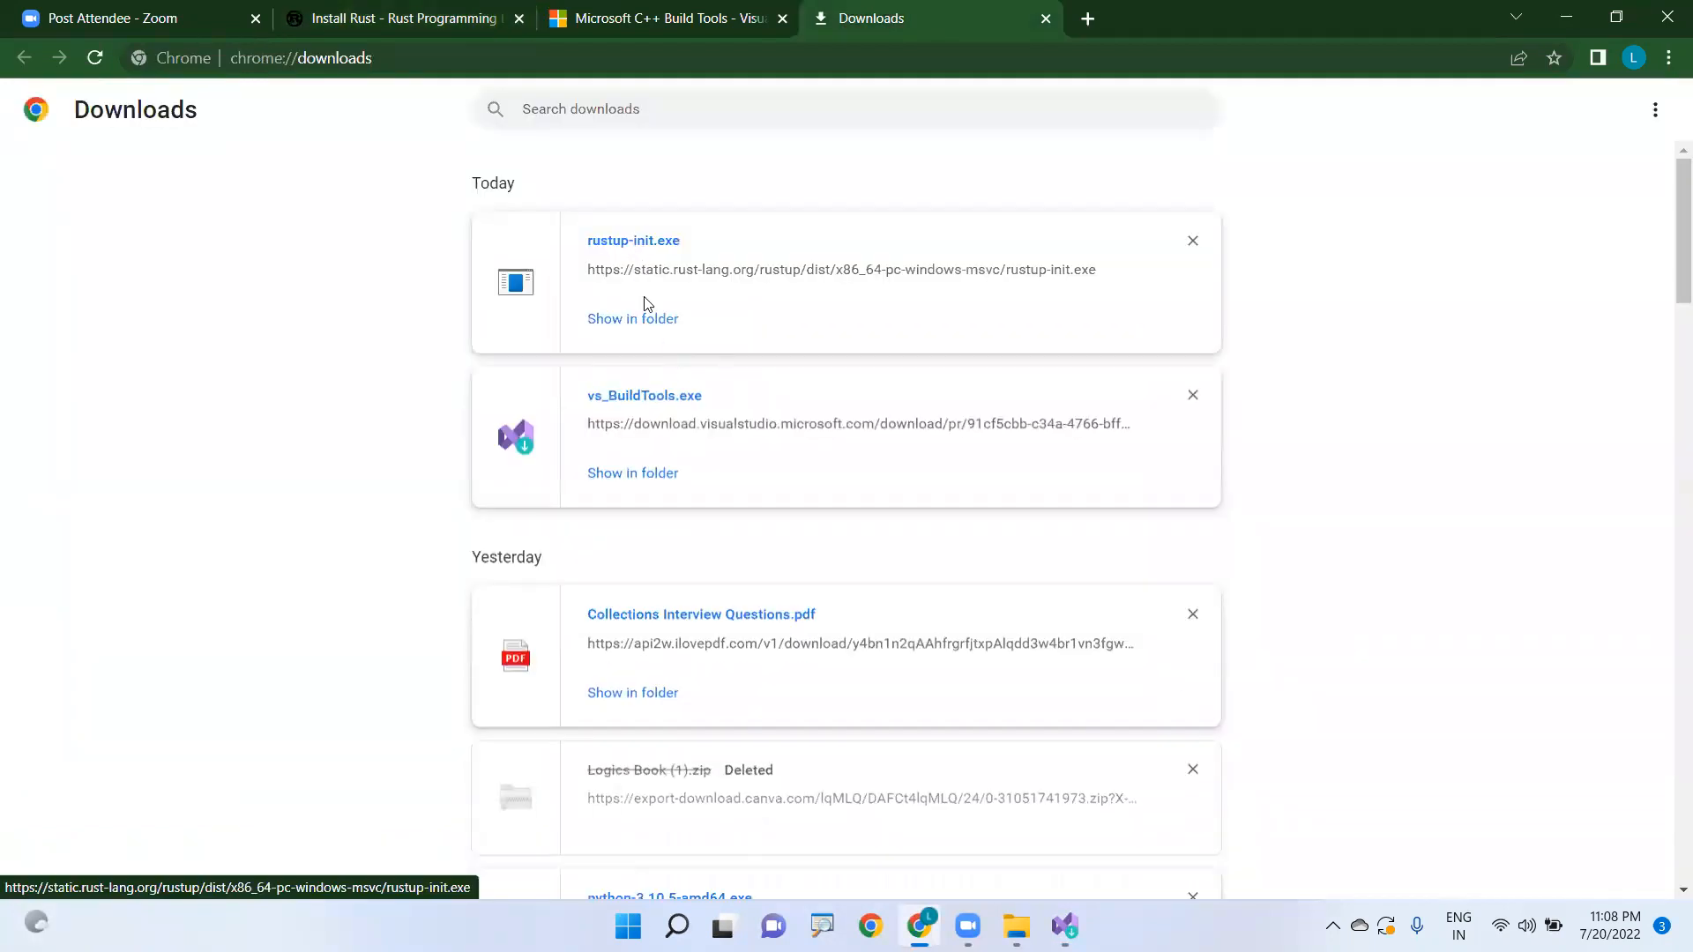
click(646, 321)
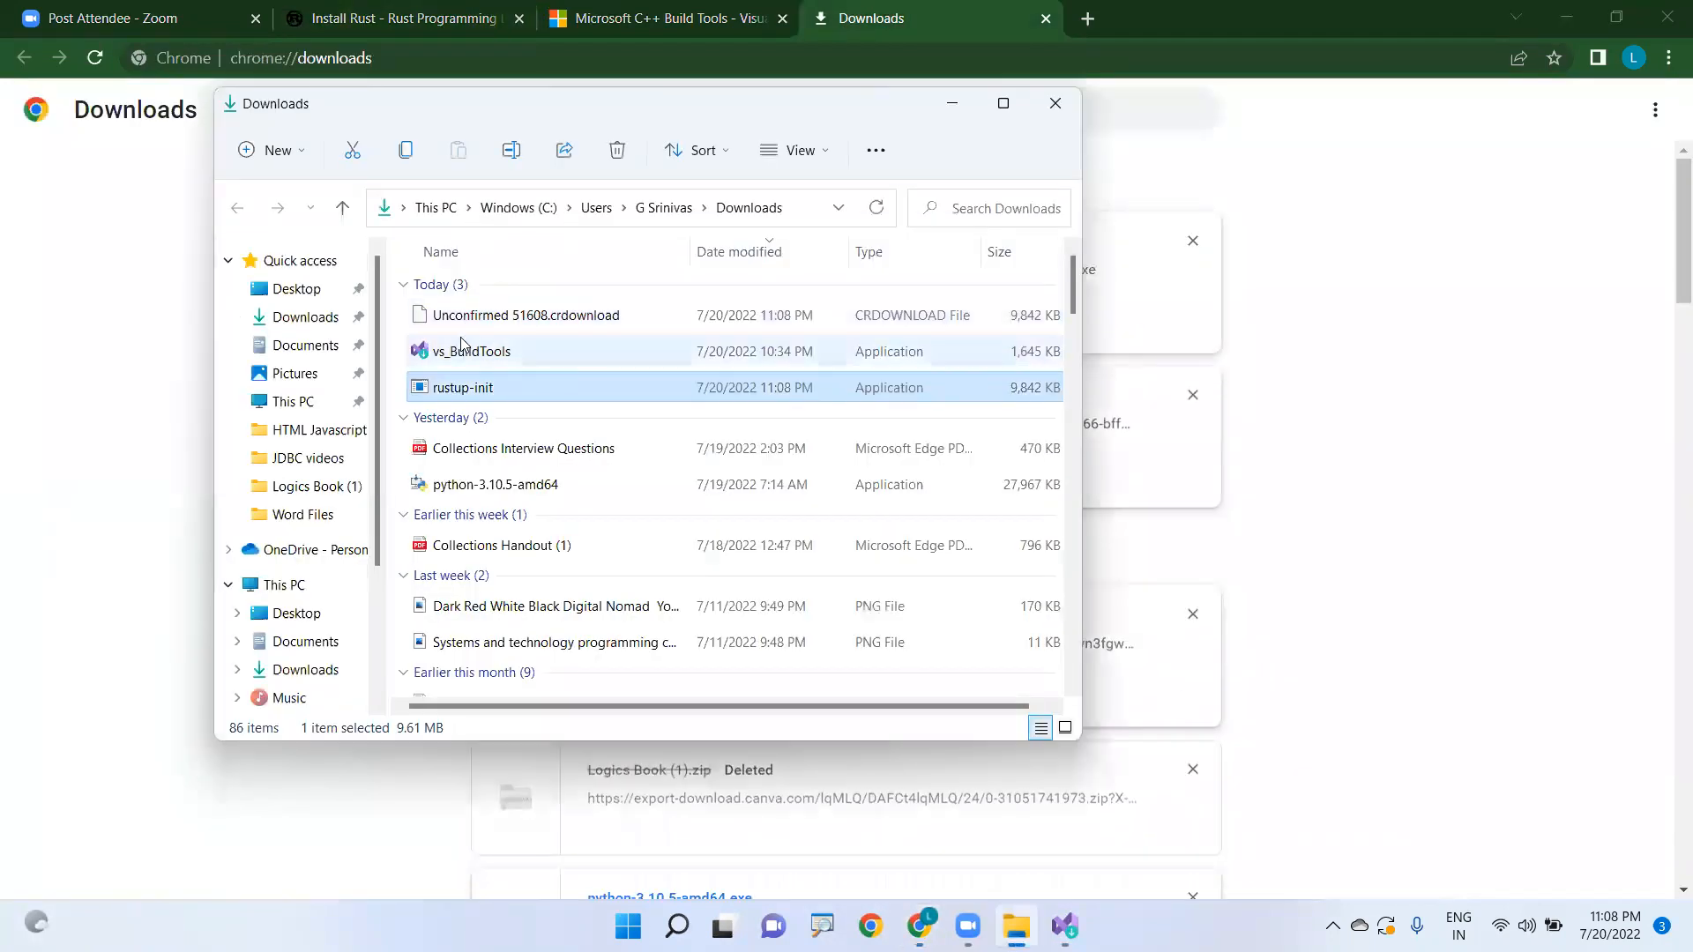
double_click(467, 388)
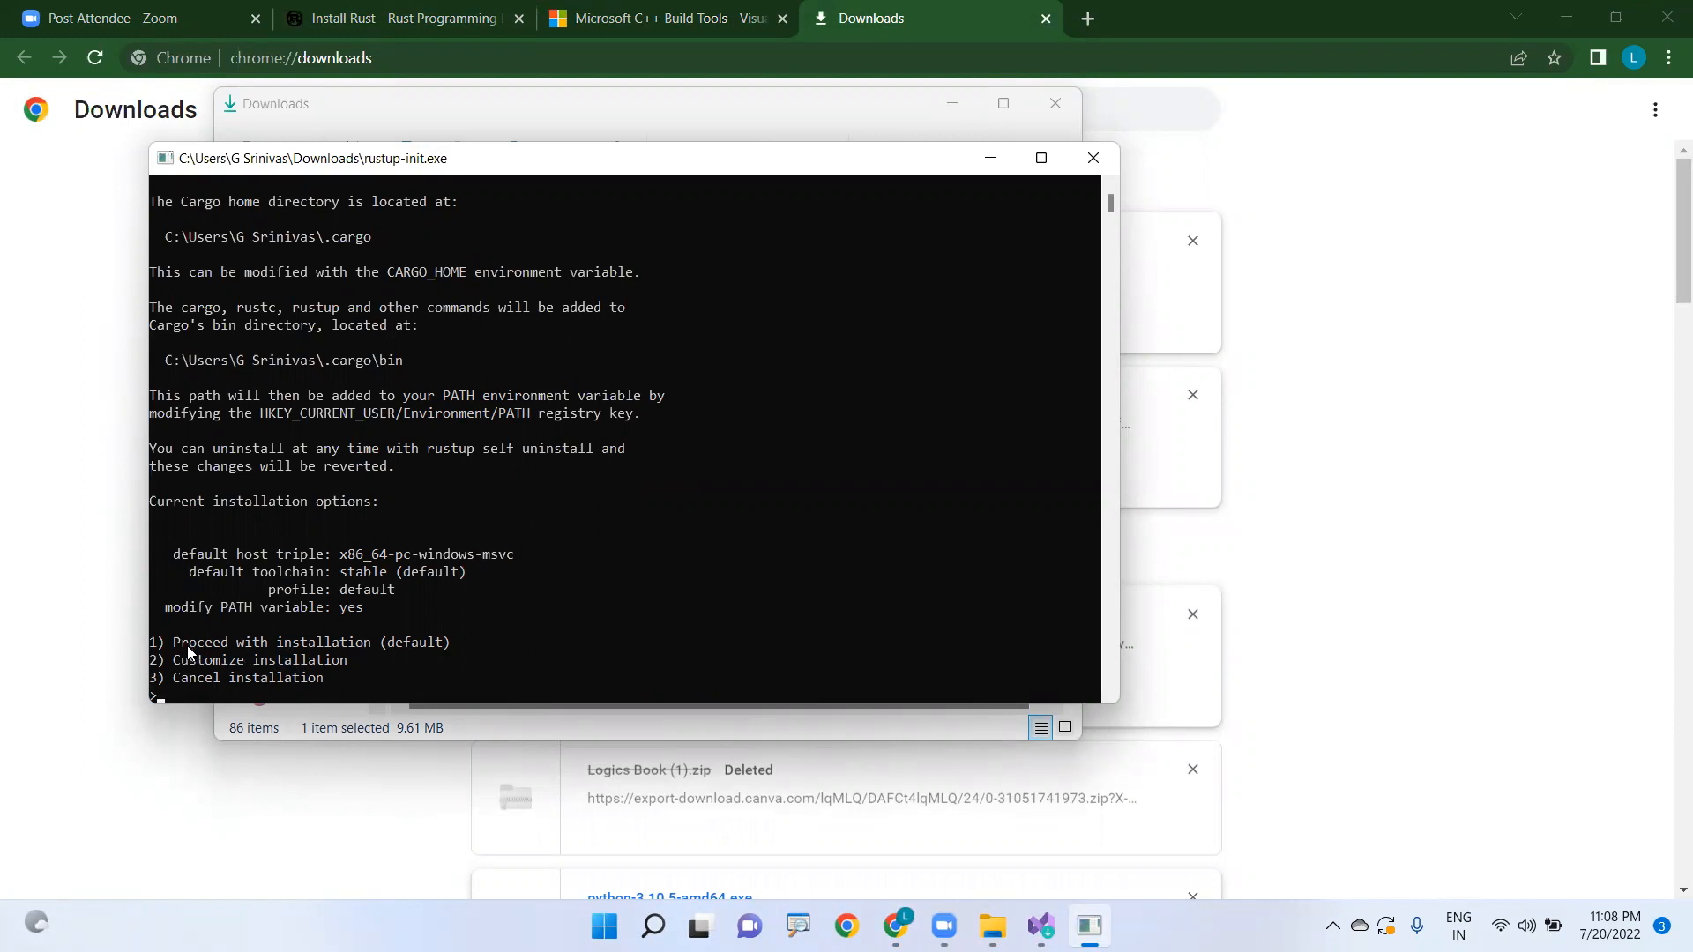
Step: Increase the font size of the rustup-init console window through its properties
click(171, 165)
click(210, 376)
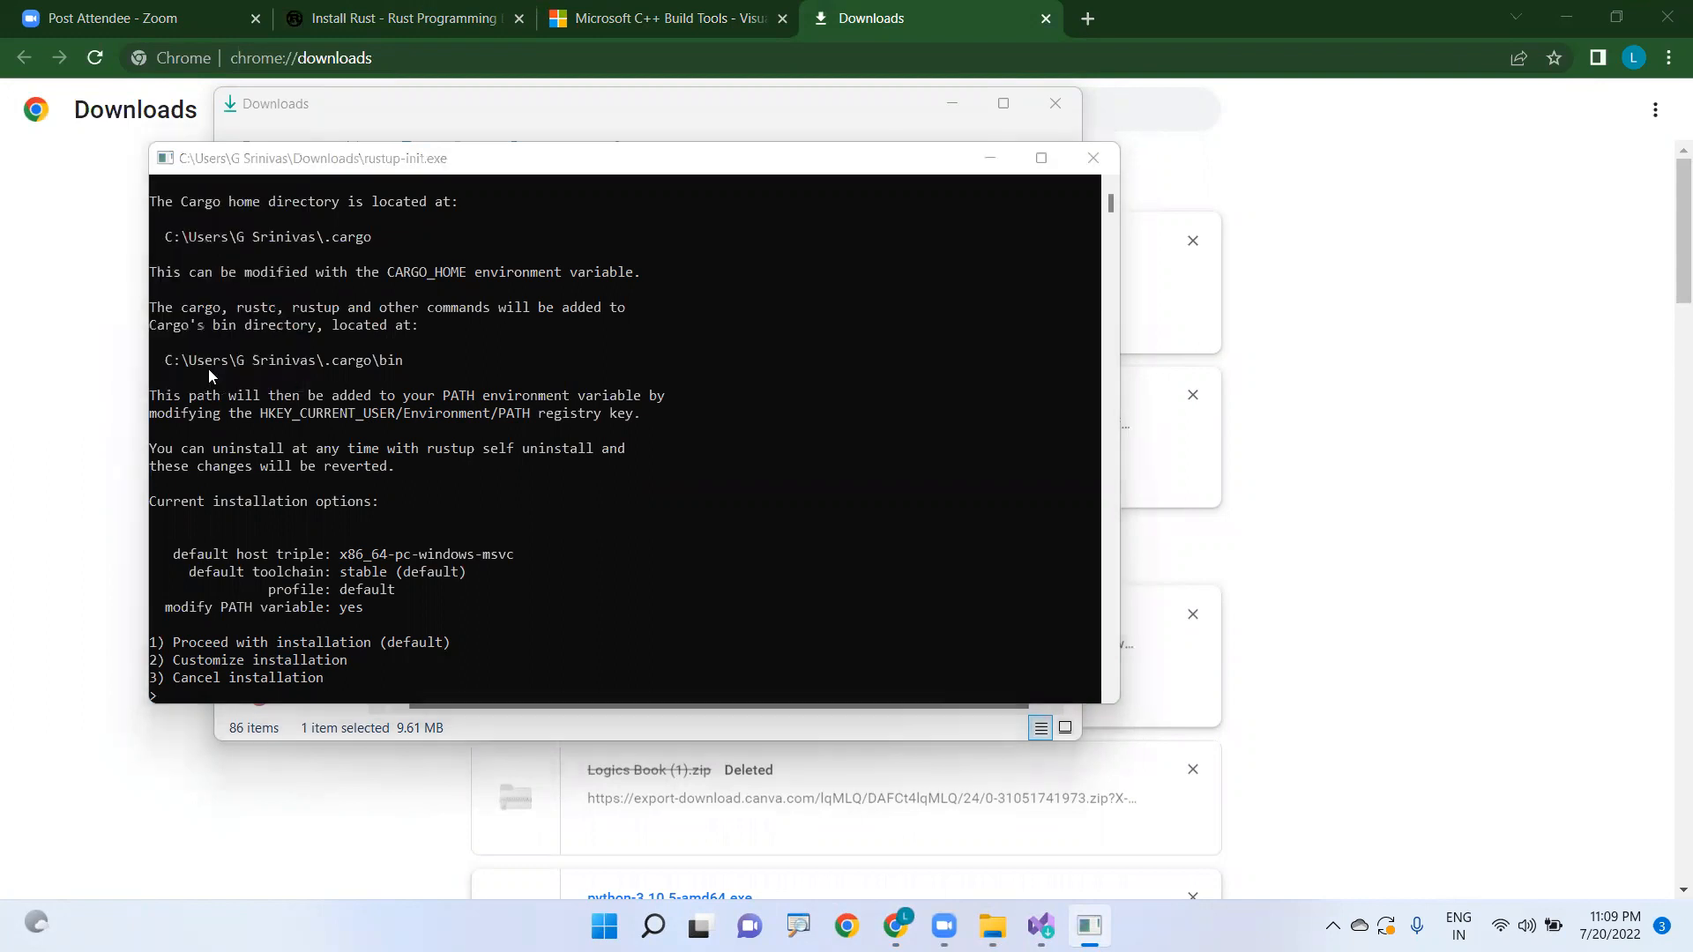
click(209, 326)
click(212, 339)
click(474, 668)
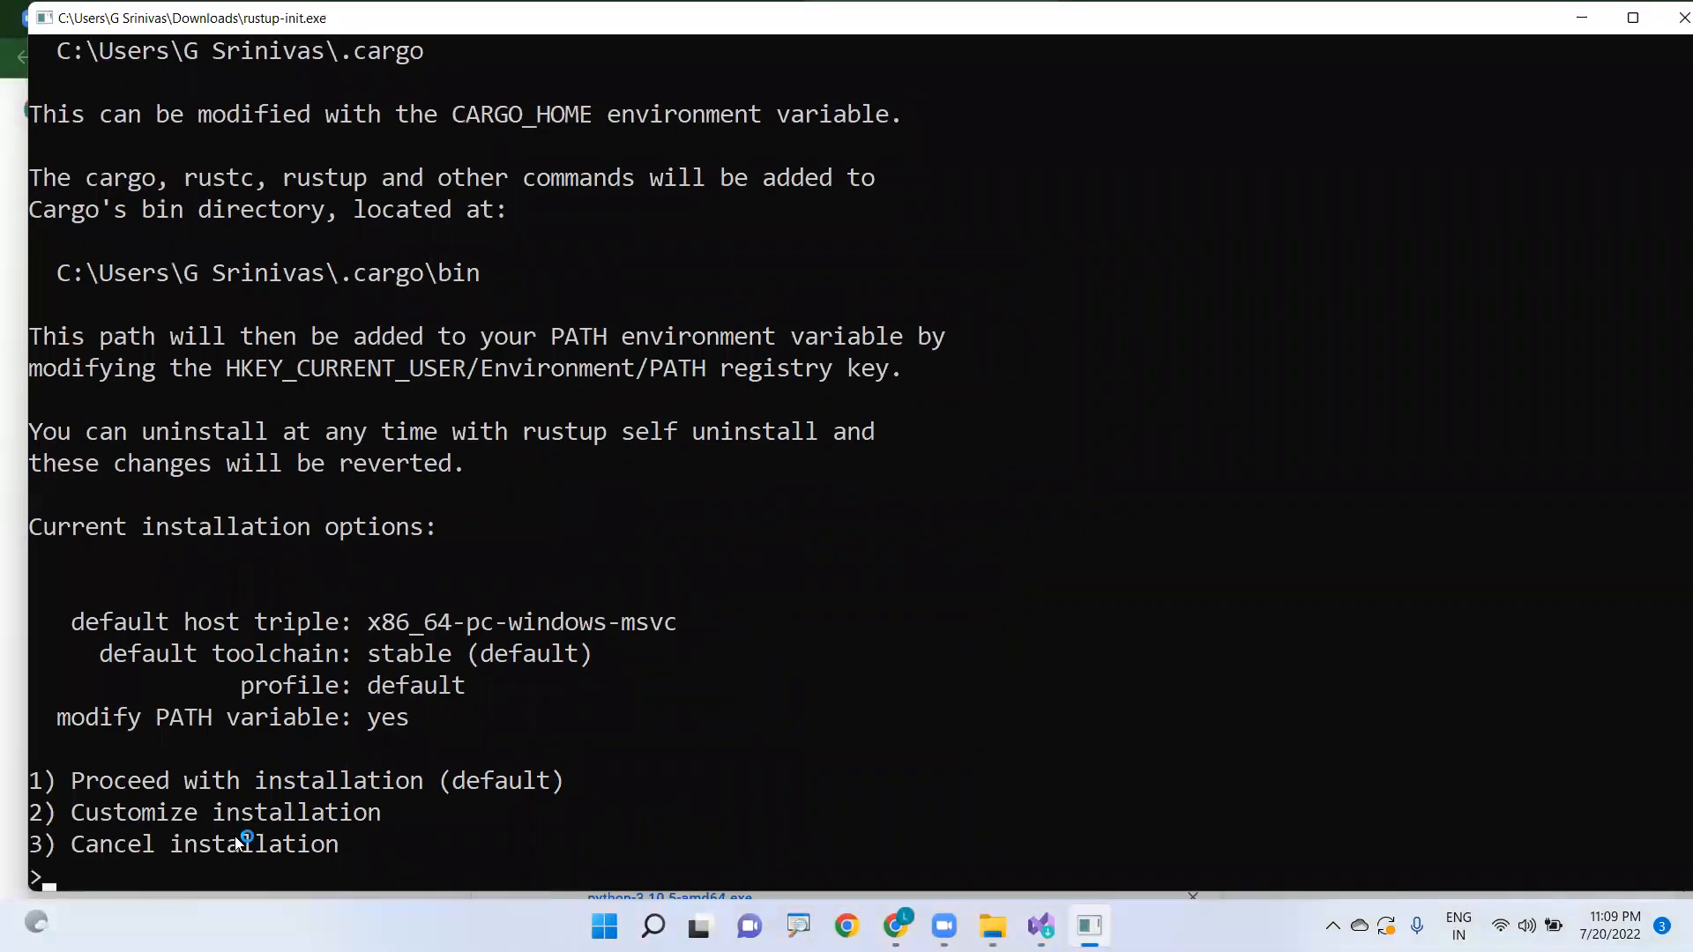
Step: Review the rustup-init welcome text, examining the Rustup and Cargo directories, the PATH change, and the current installation options
scroll(234, 807, down, 1)
scroll(221, 780, up, 2)
scroll(286, 201, up, 4)
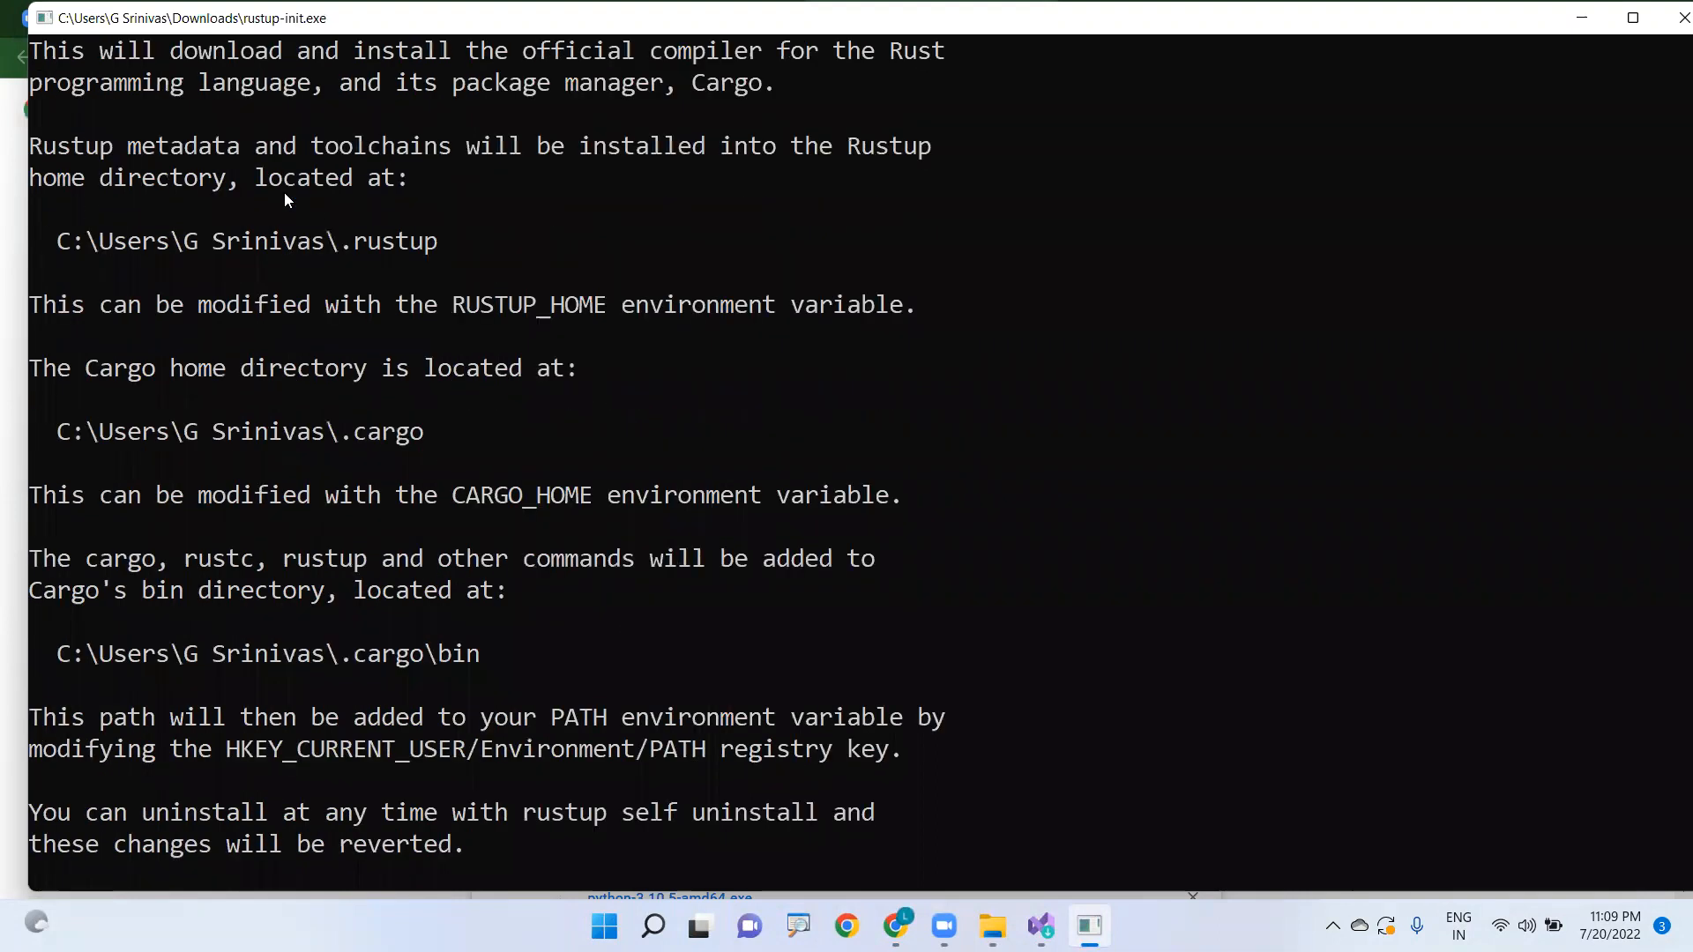
scroll(101, 60, up, 1)
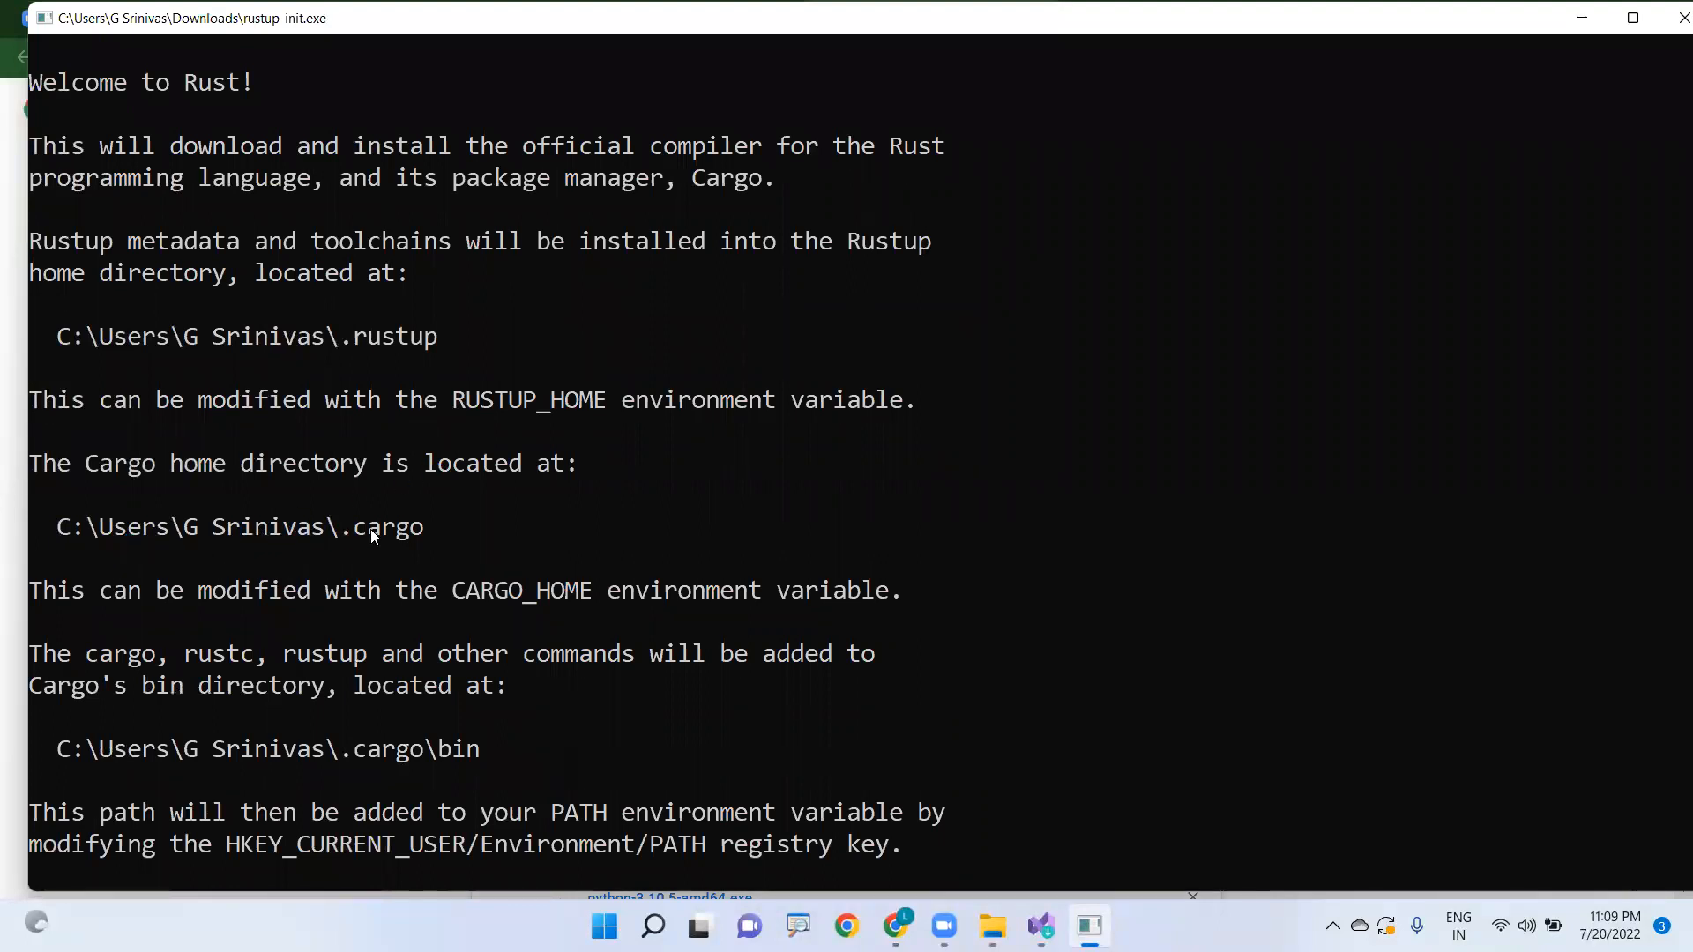
scroll(494, 494, down, 2)
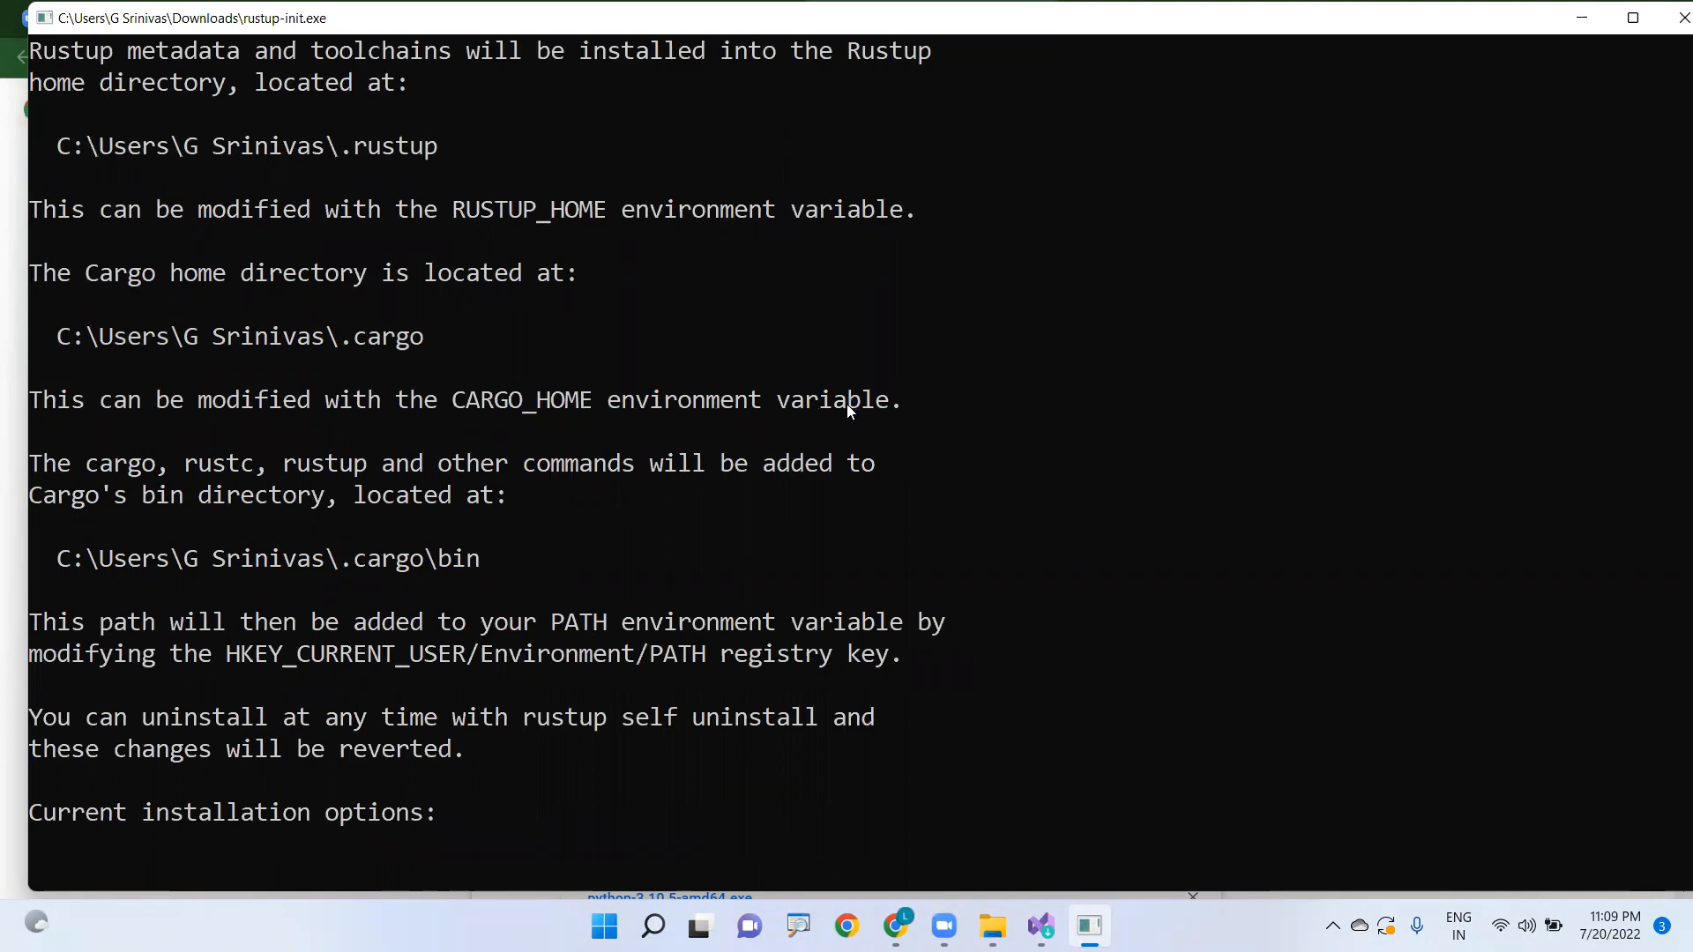
scroll(529, 460, down, 1)
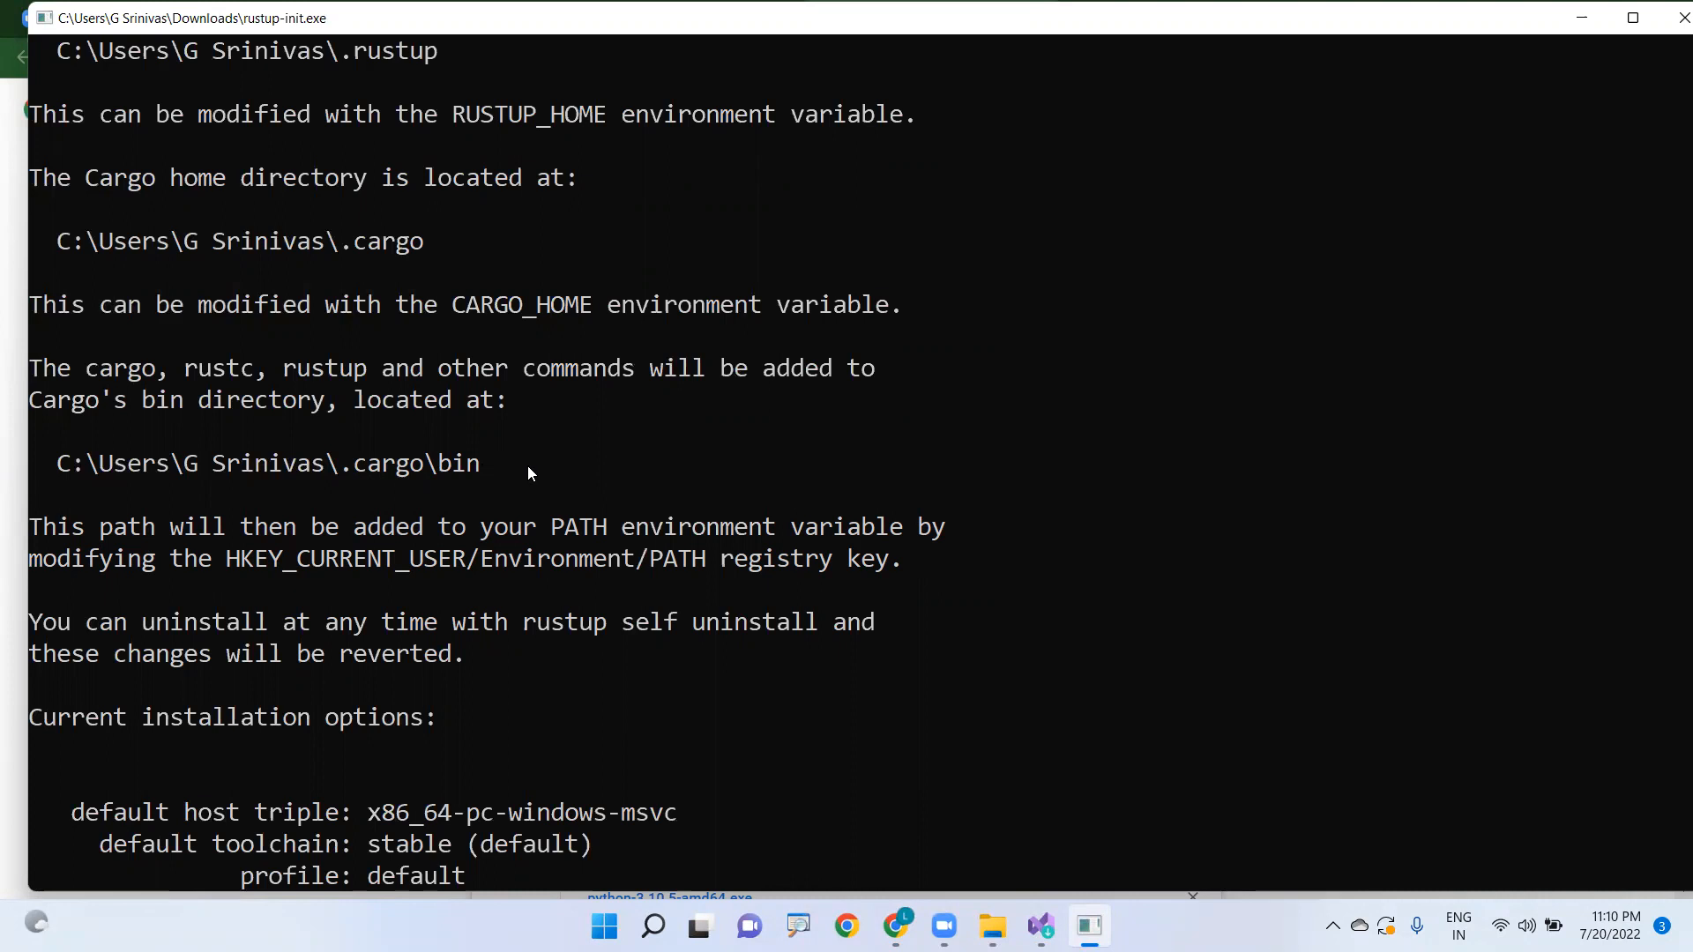
scroll(531, 473, down, 3)
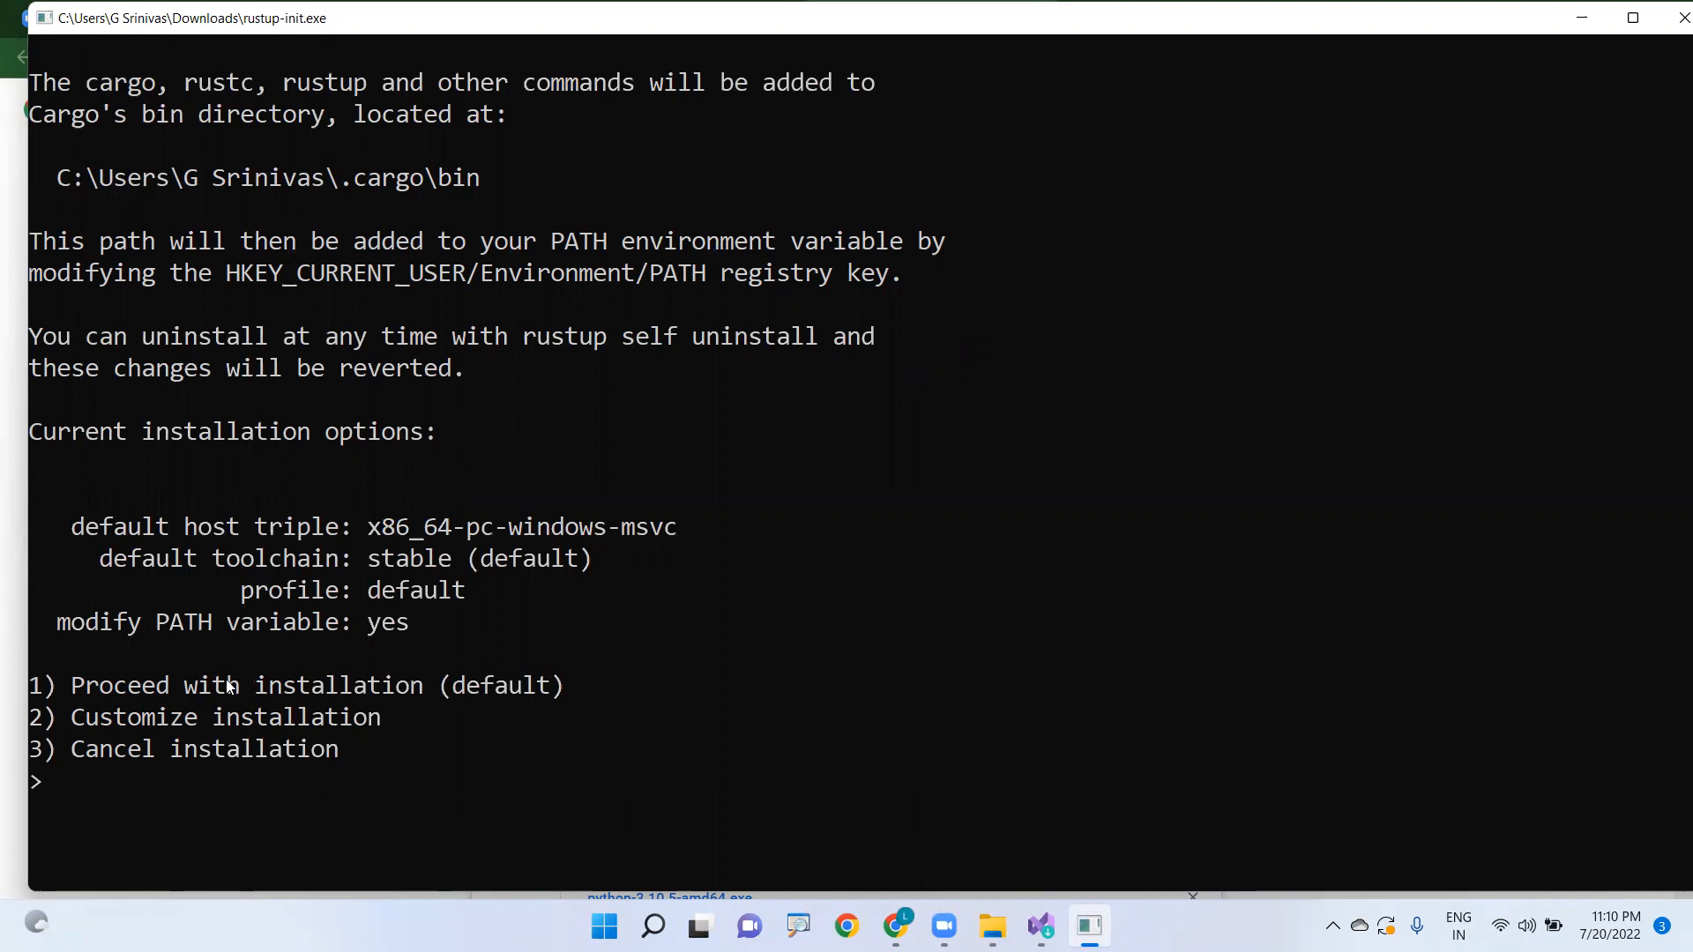
Step: Choose option 1 to proceed with the default Rust installation and follow its progress to the end of the output
text(1)
key(Return)
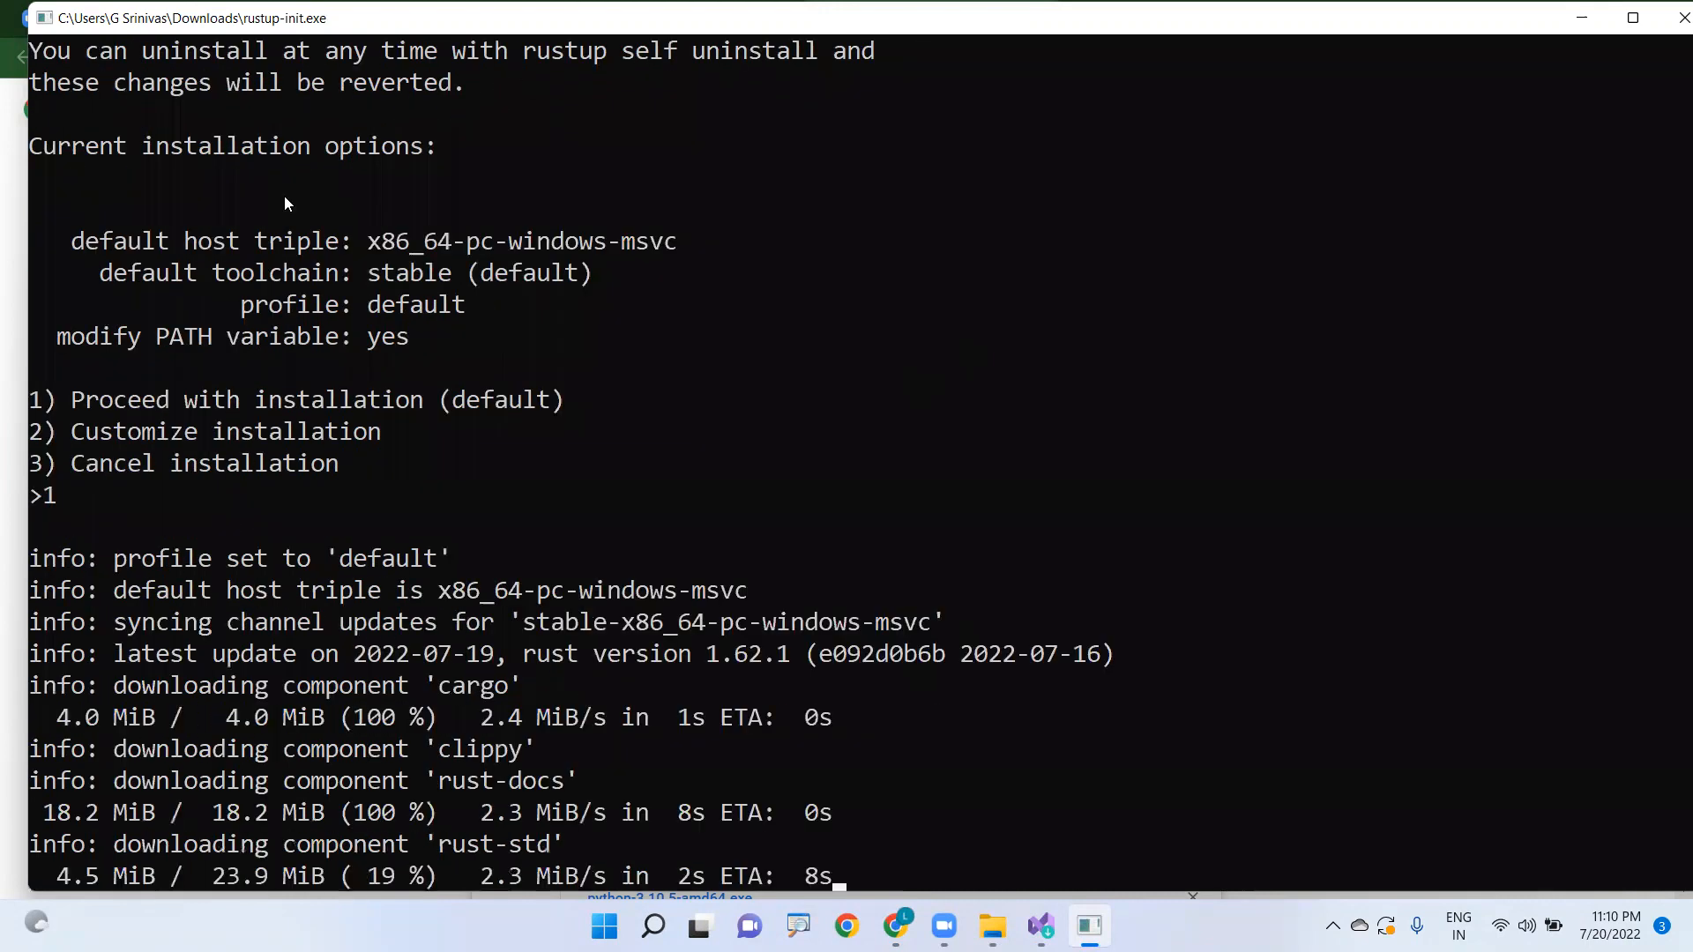
scroll(555, 358, down, 4)
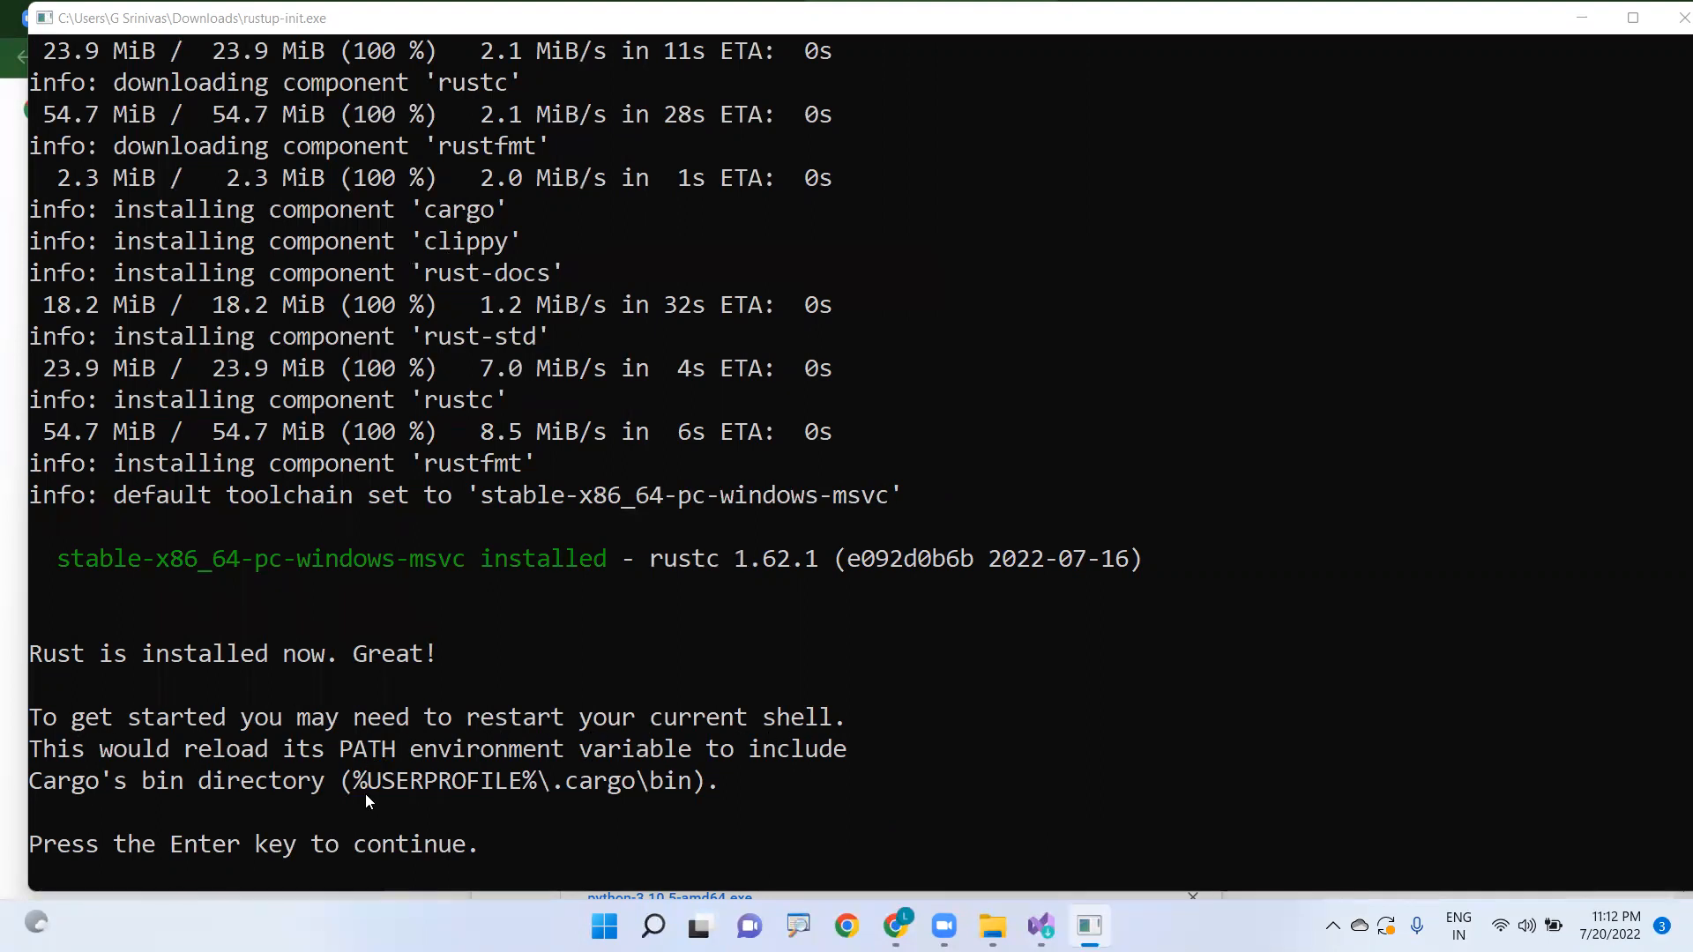
Step: Exit the finished rustup-init installer and return to the browser's downloads page
key(Return)
right_click(423, 772)
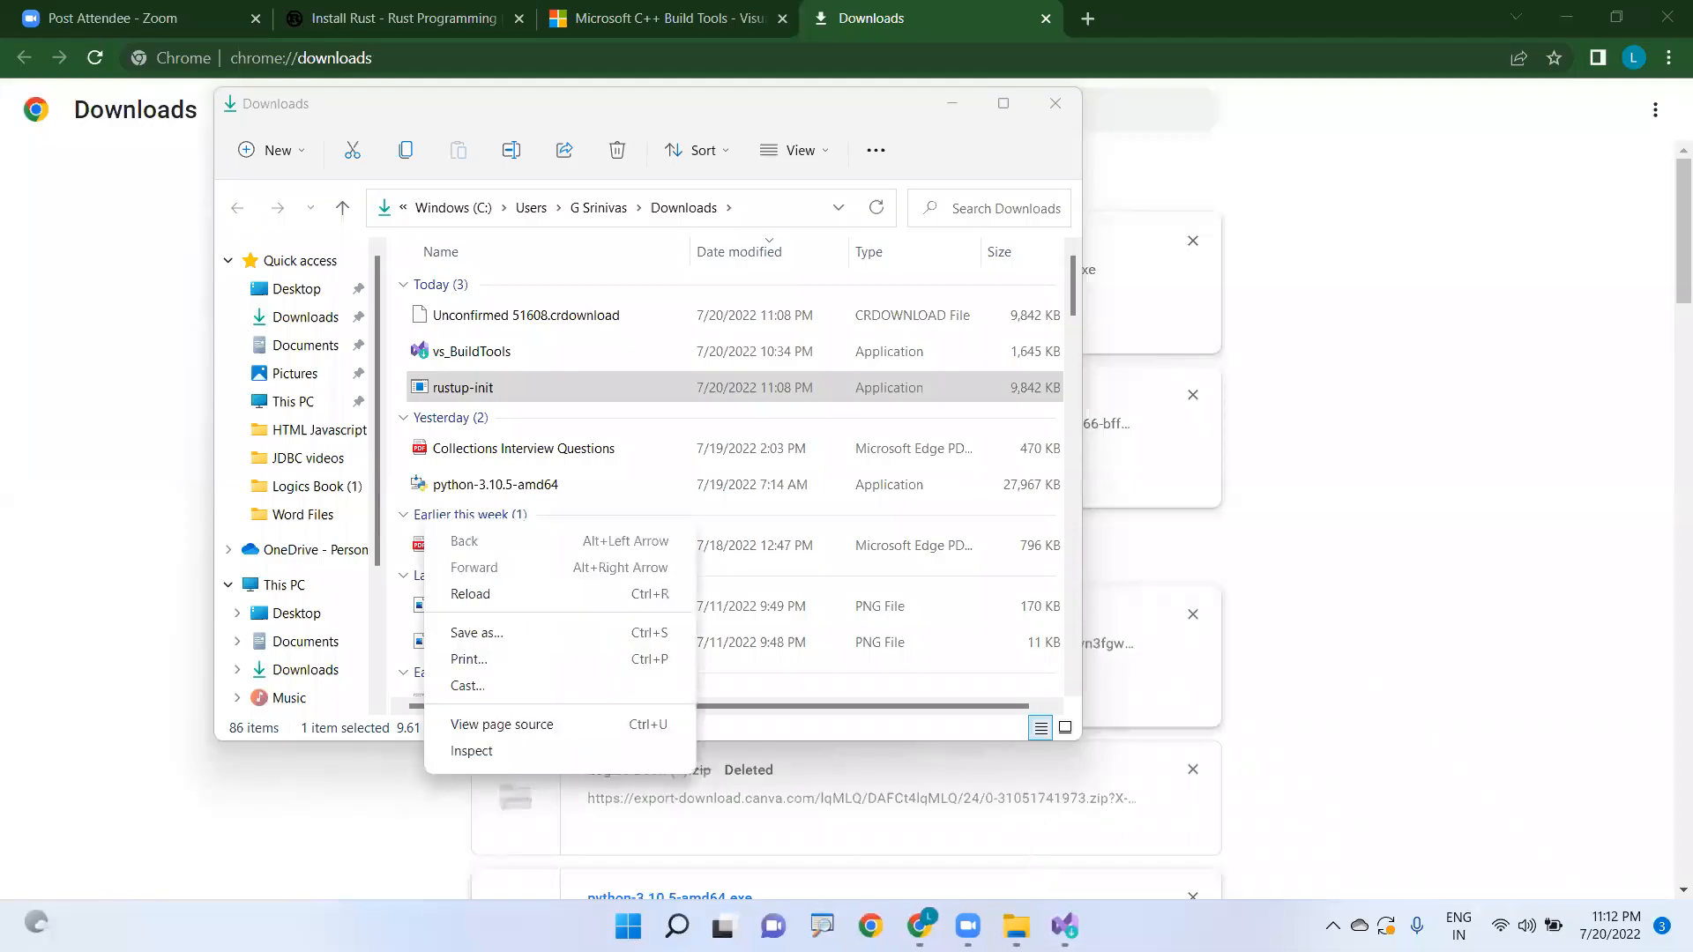
mouse_move(1063, 925)
click(1275, 473)
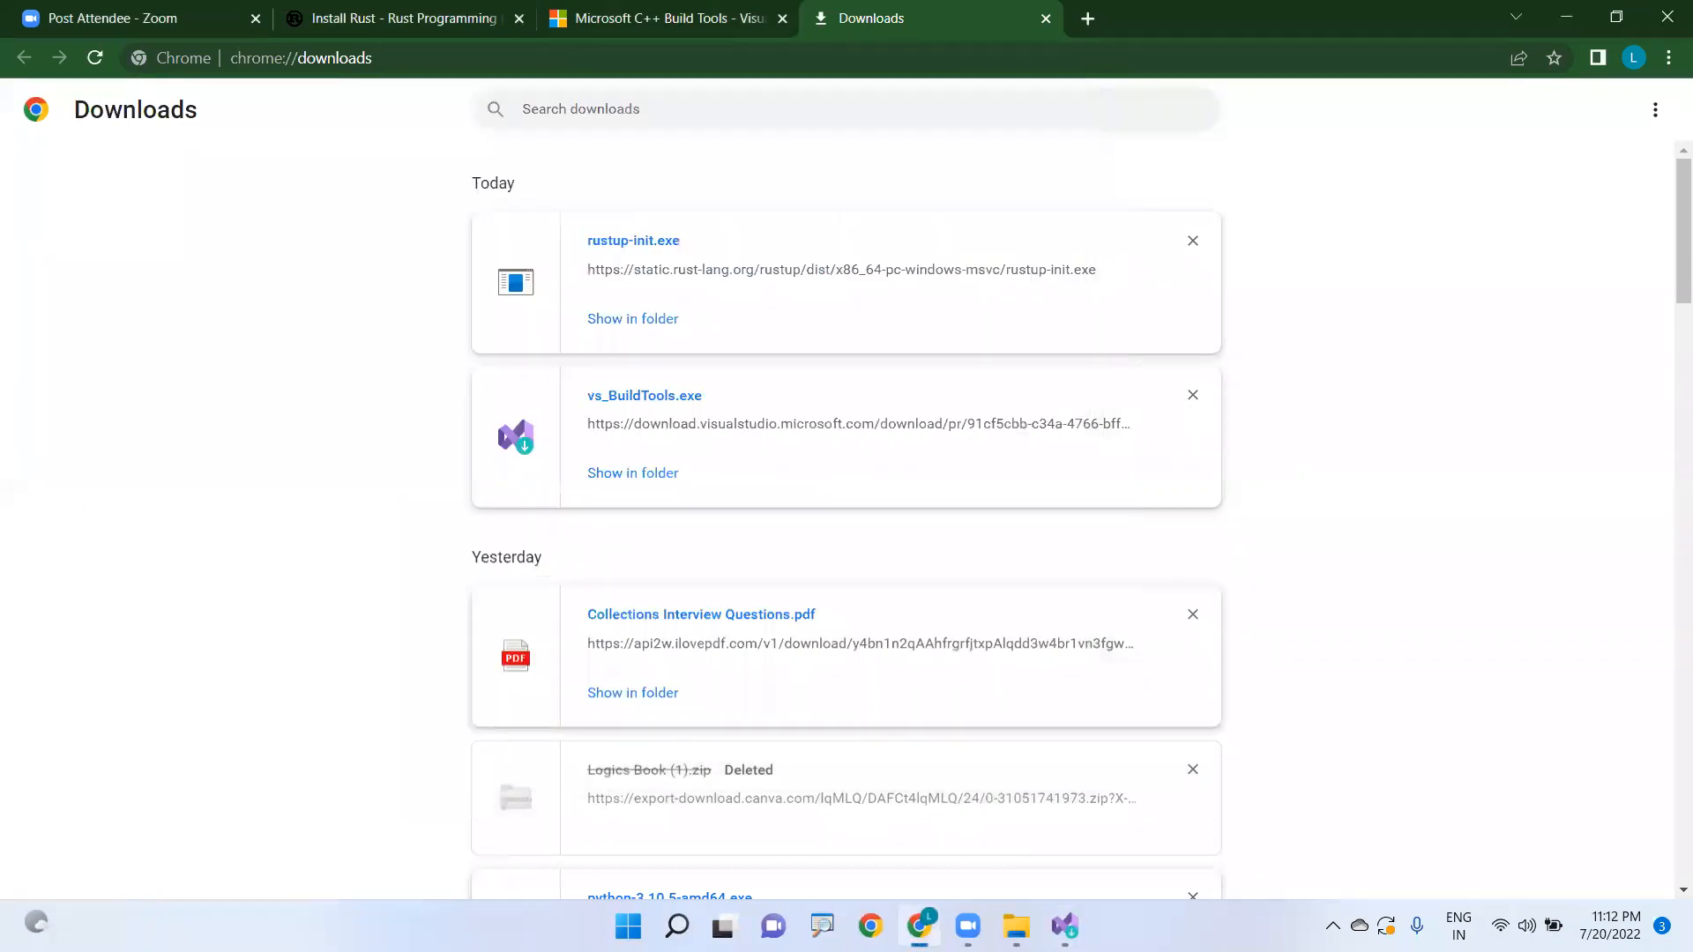
Step: Search Windows for "env" and open the system's Environment Variables settings
key(super+s)
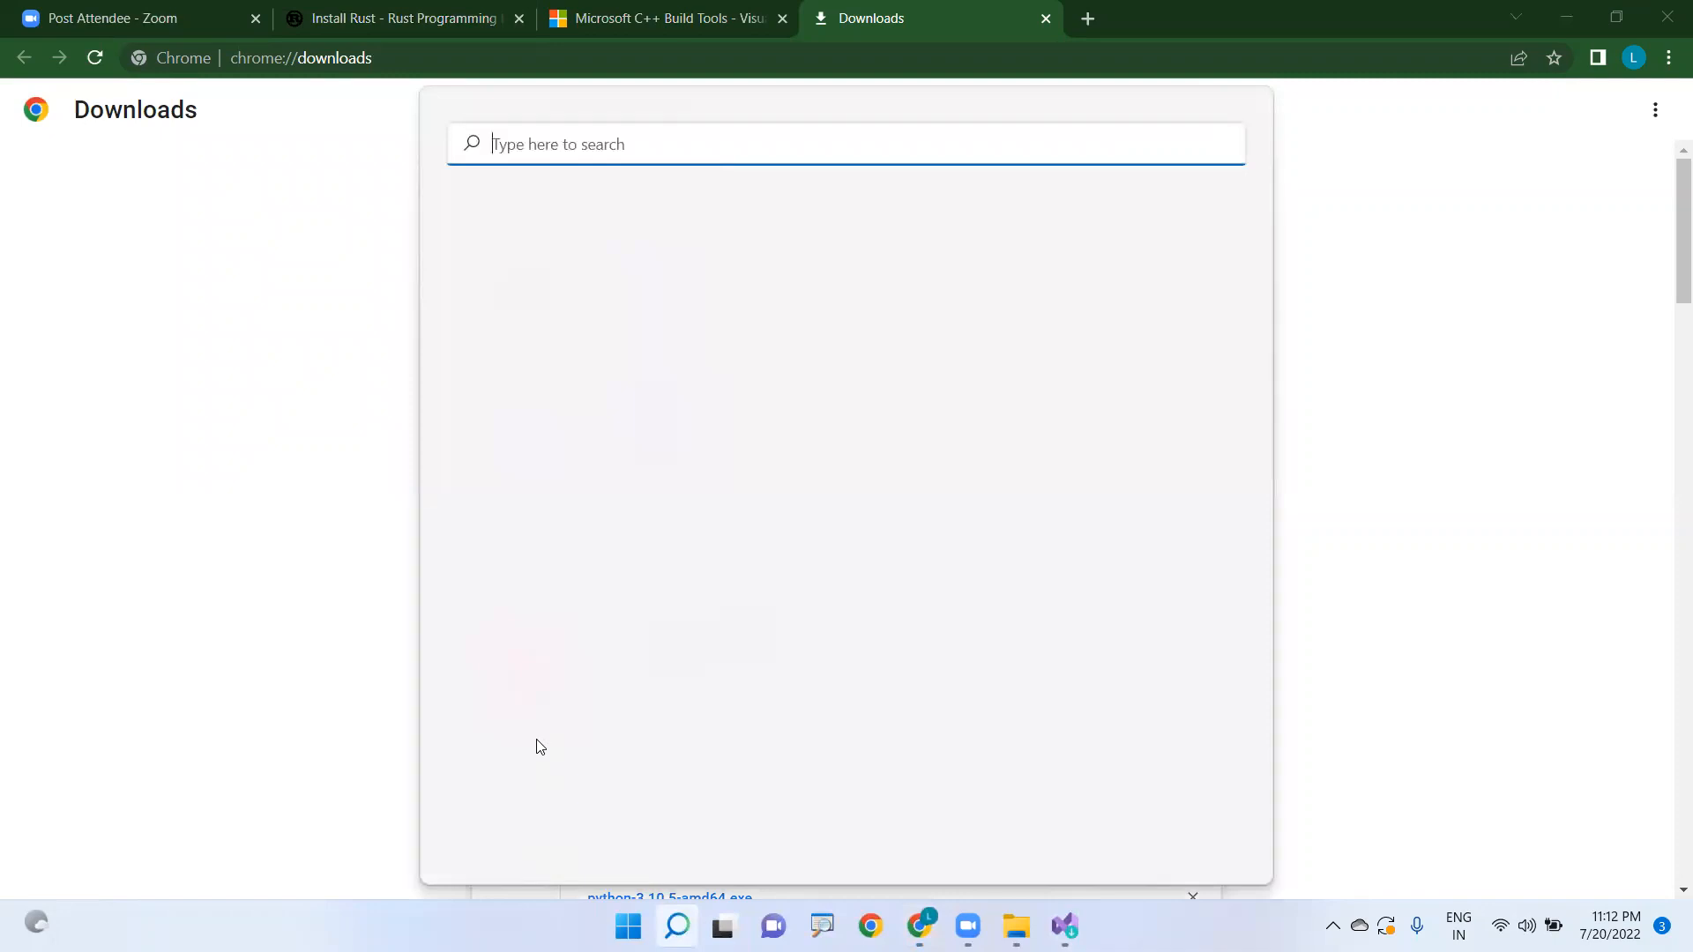
text(env)
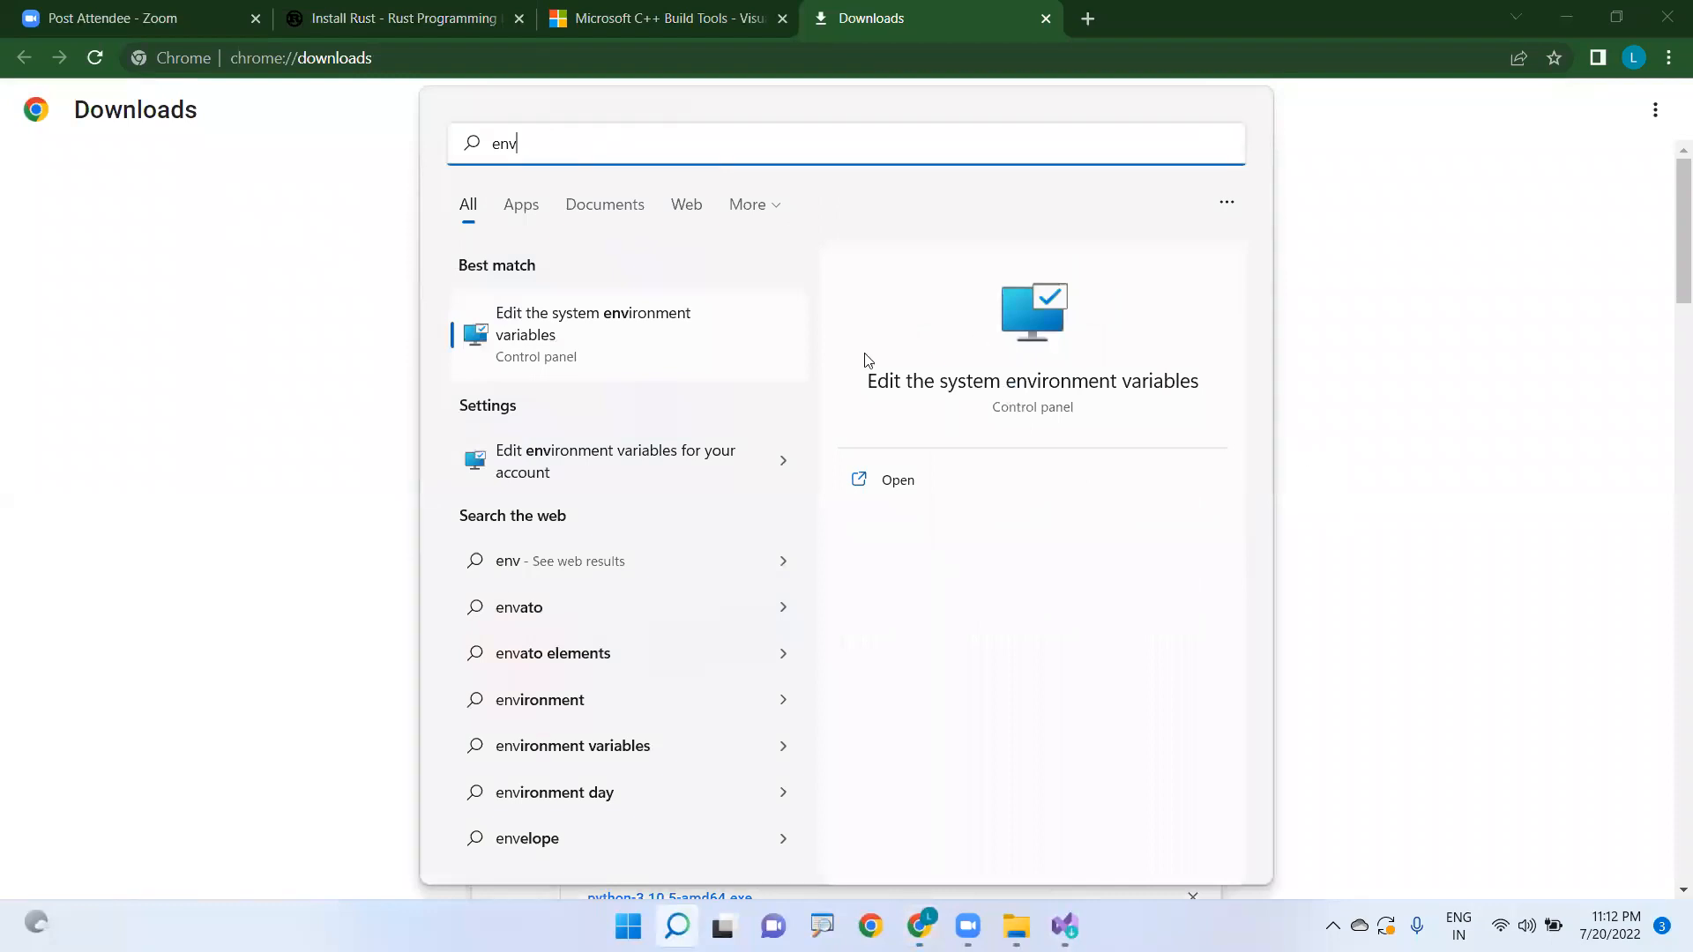
click(497, 344)
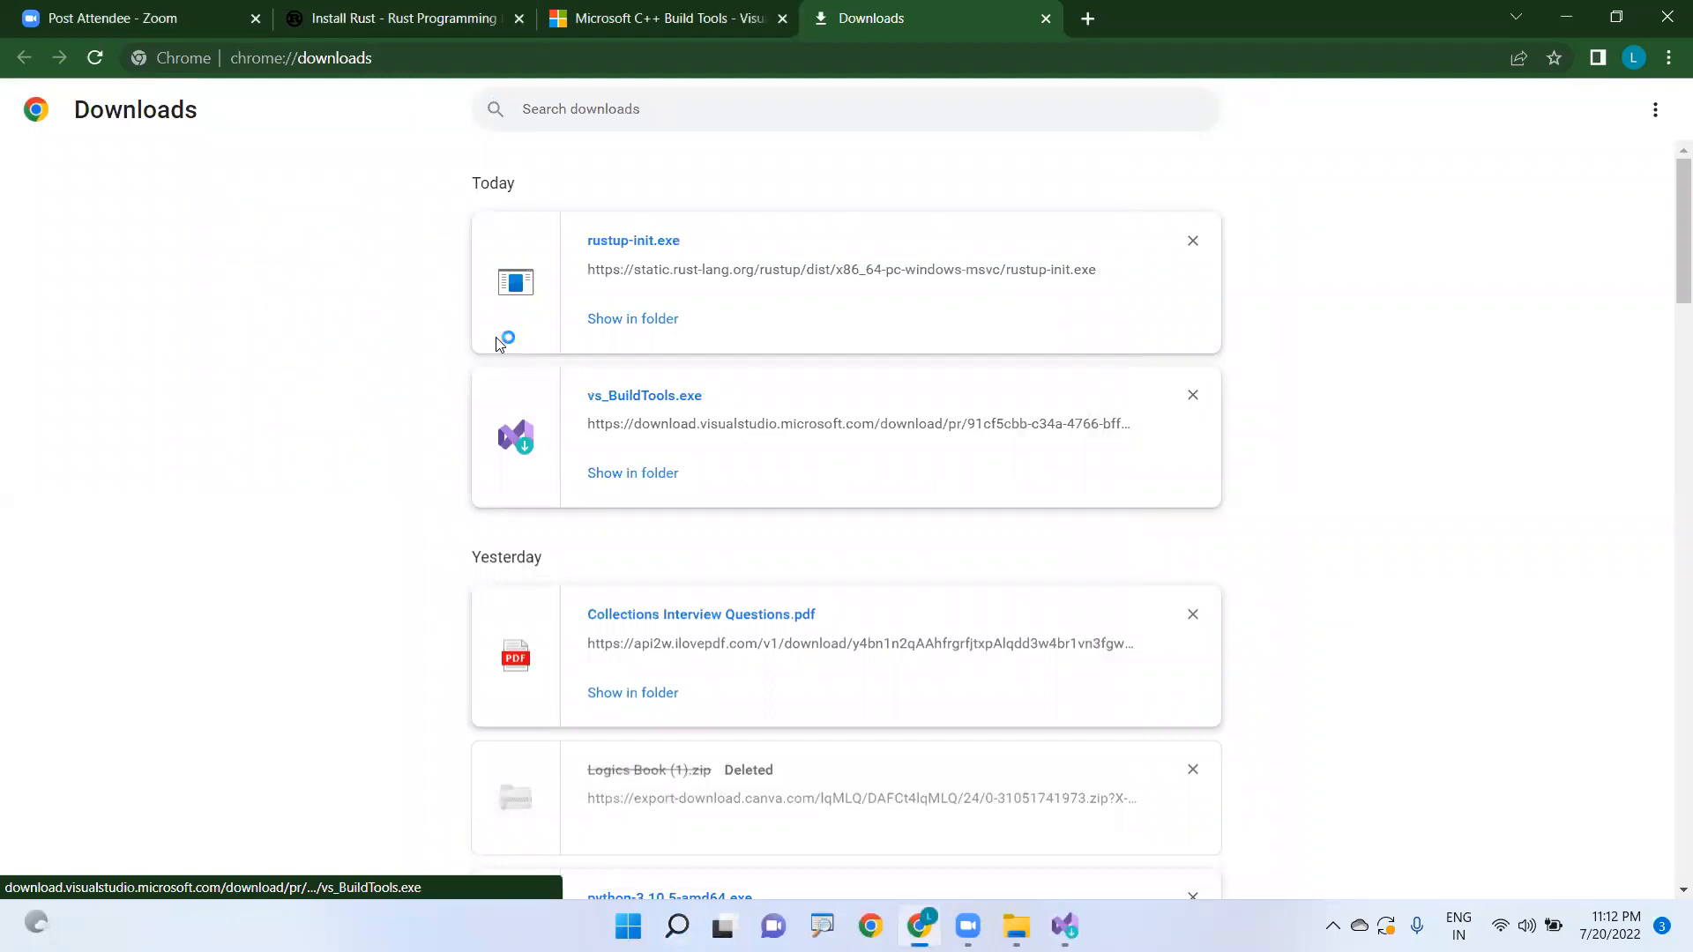
click(598, 624)
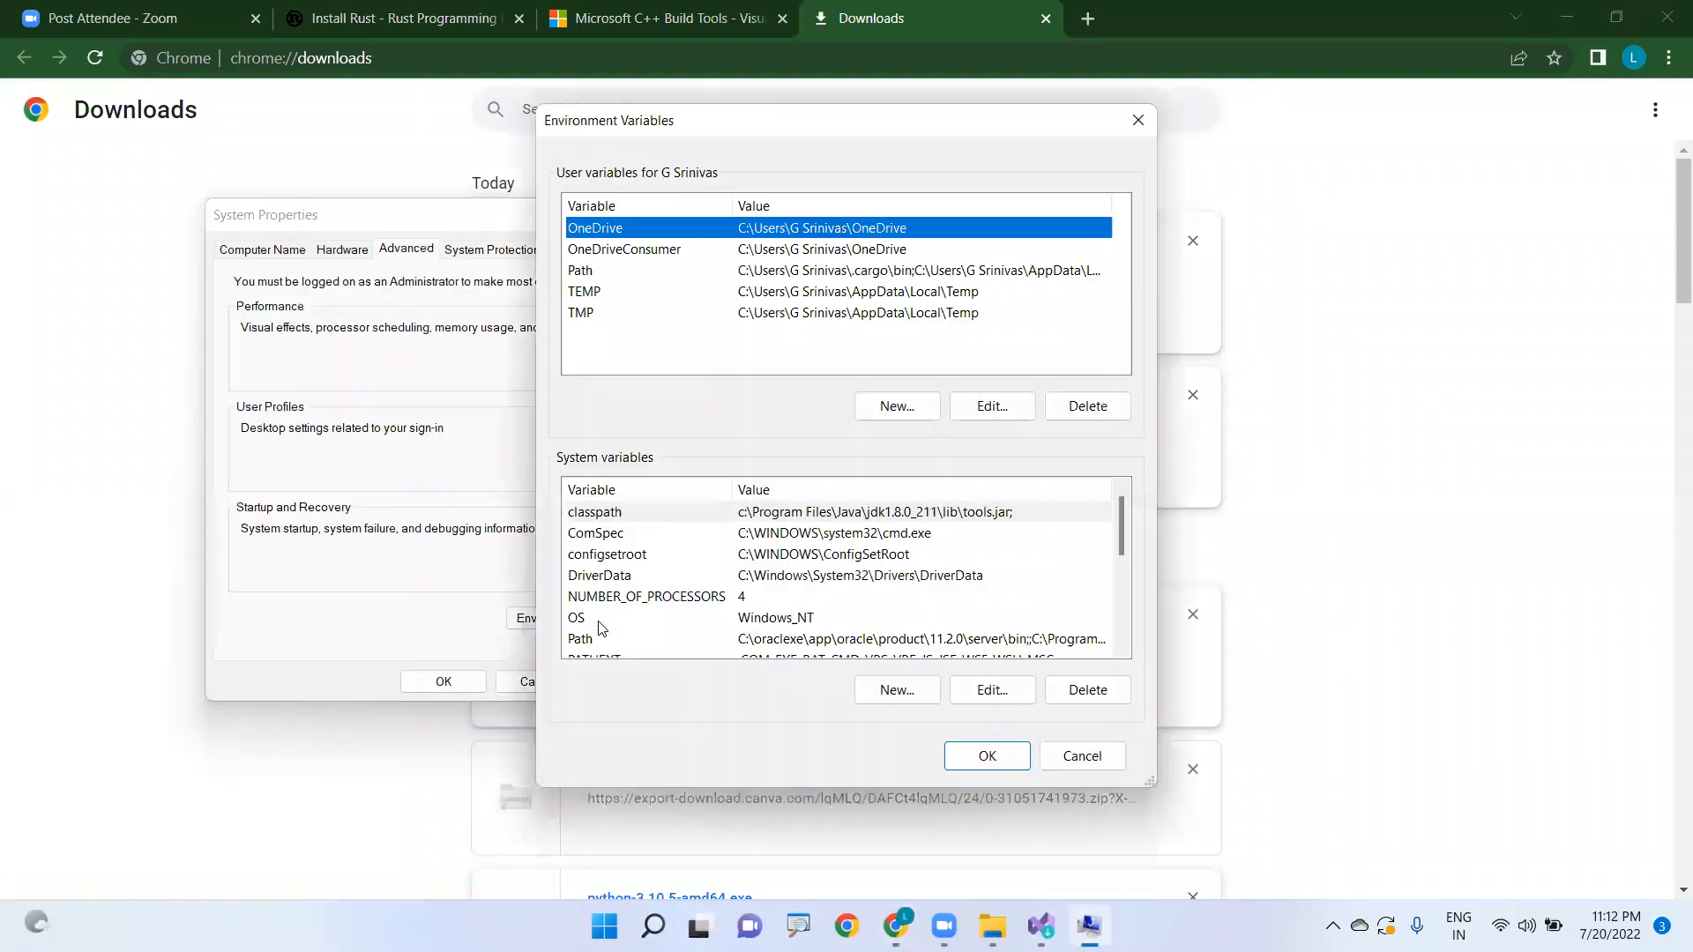
Step: Inspect the user Path variable for the .cargo\bin entry, then close the environment variable and System Properties dialogs
click(606, 275)
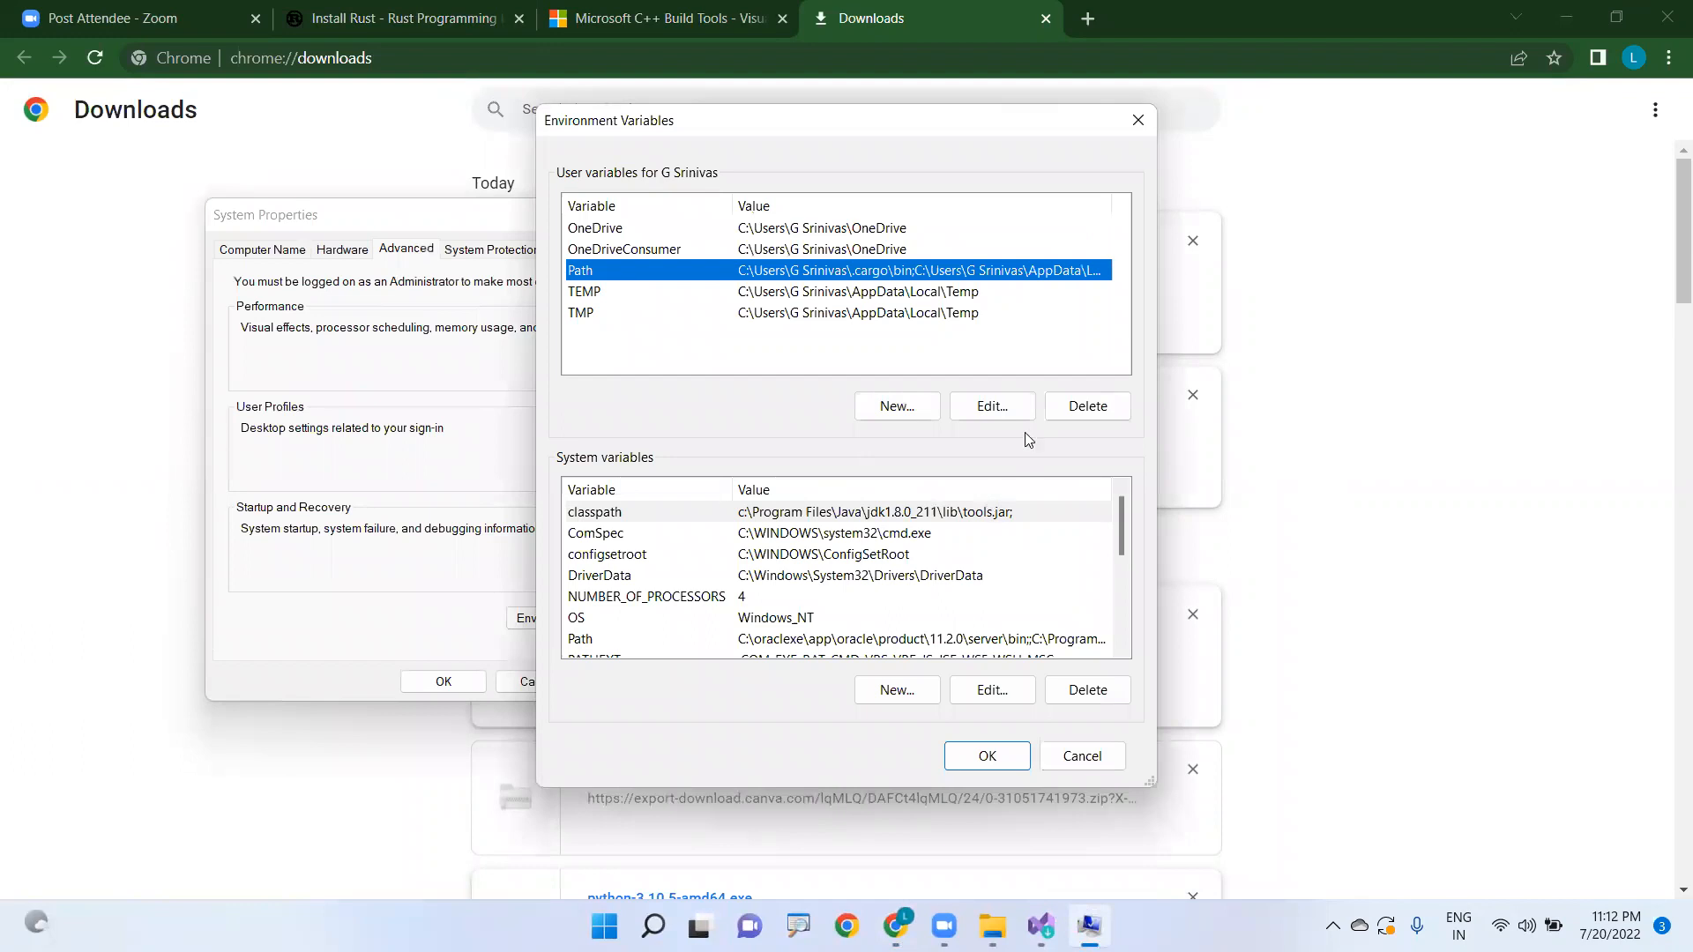
click(988, 406)
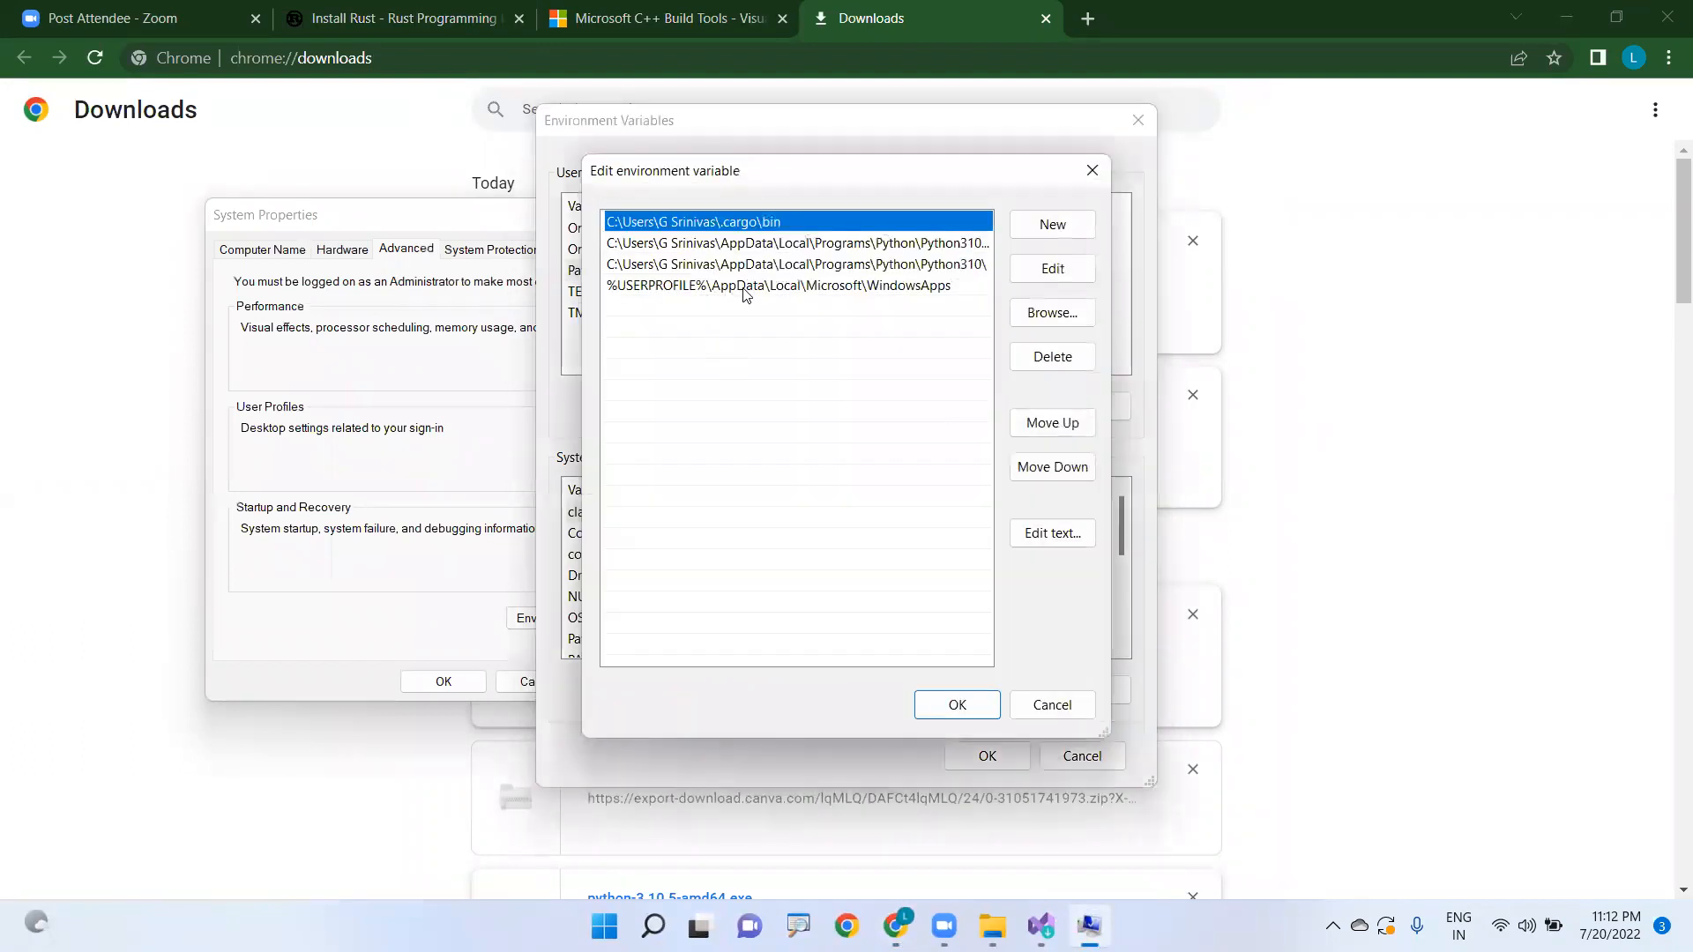
double_click(640, 223)
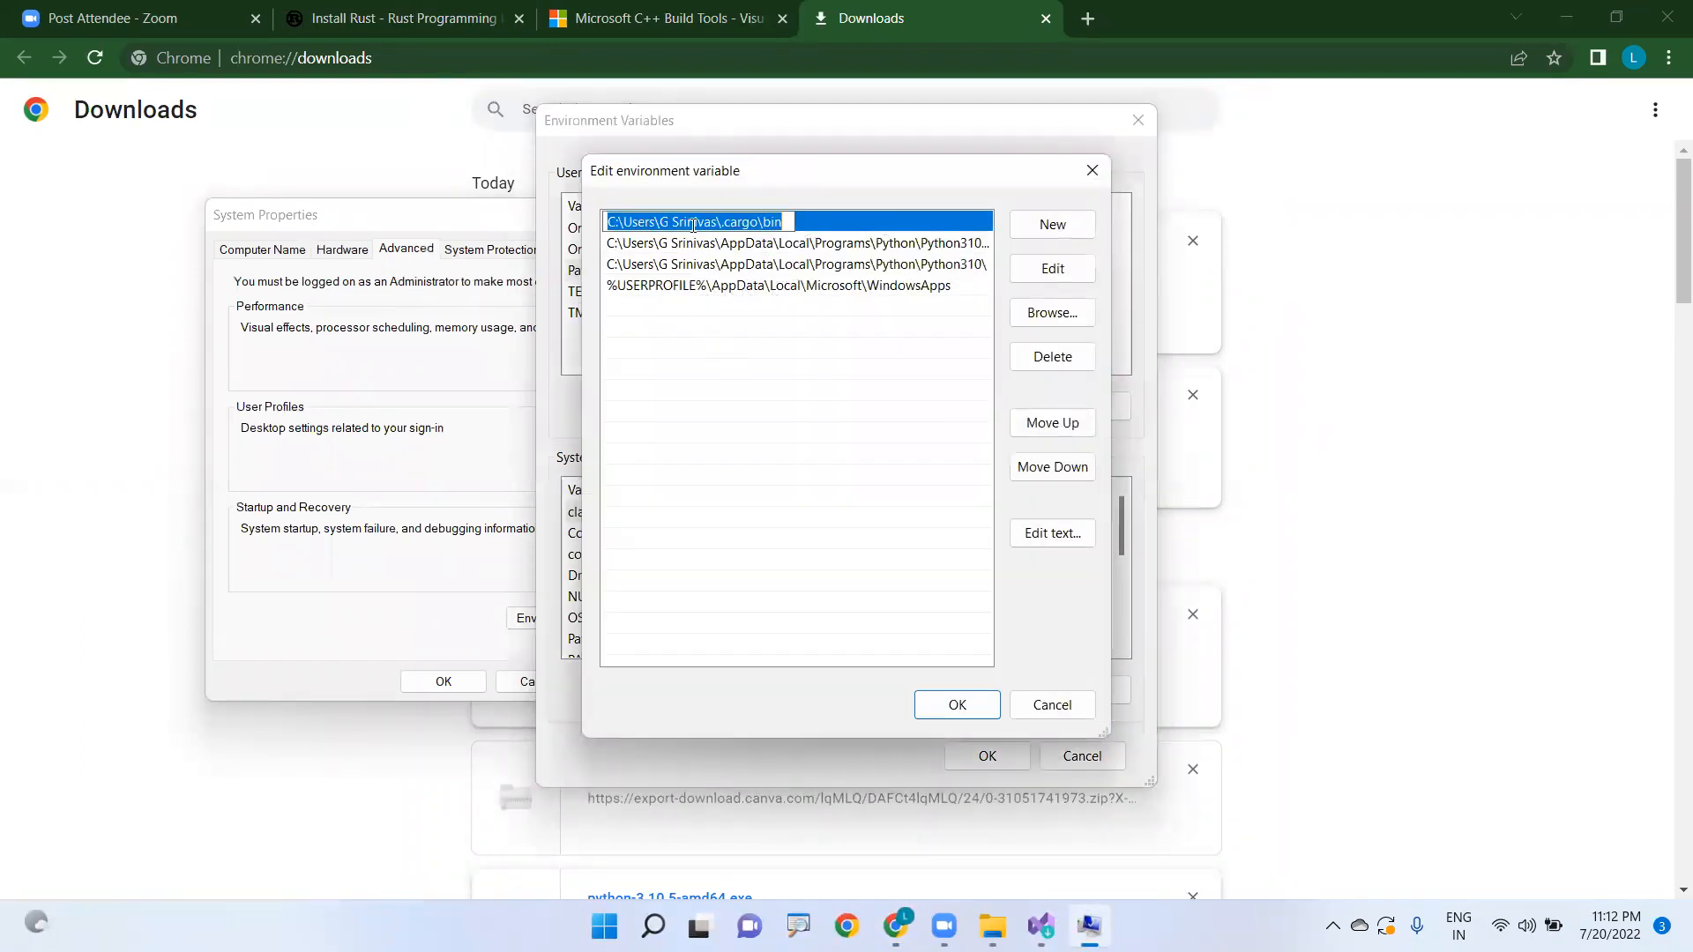
click(882, 353)
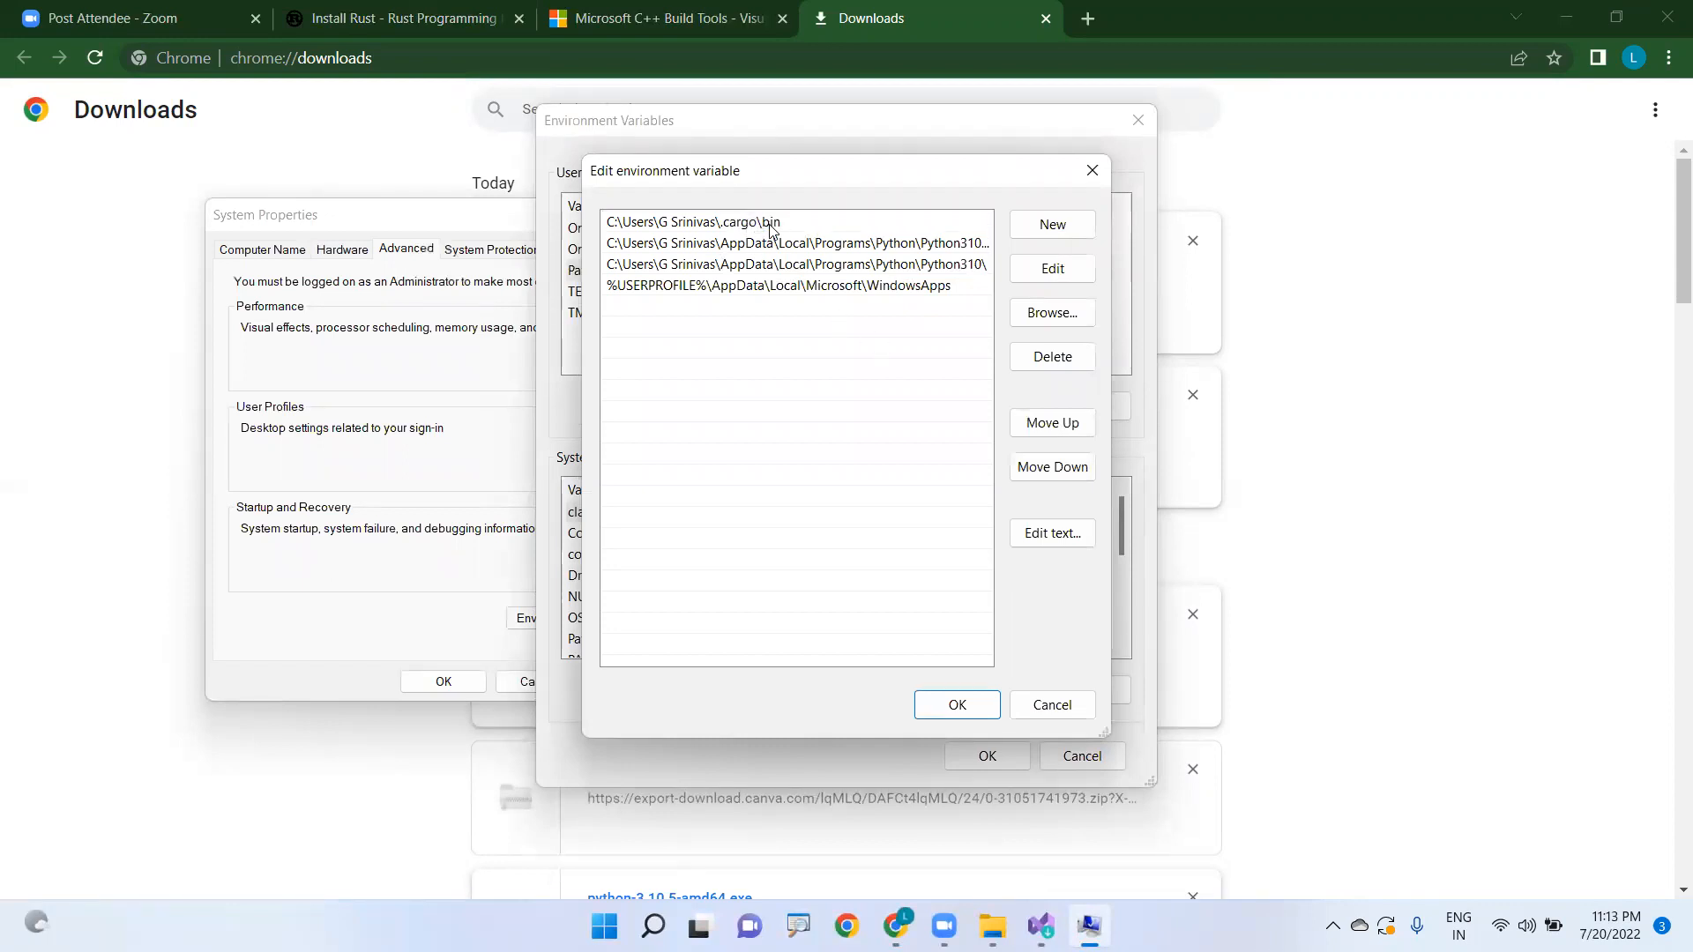
click(958, 707)
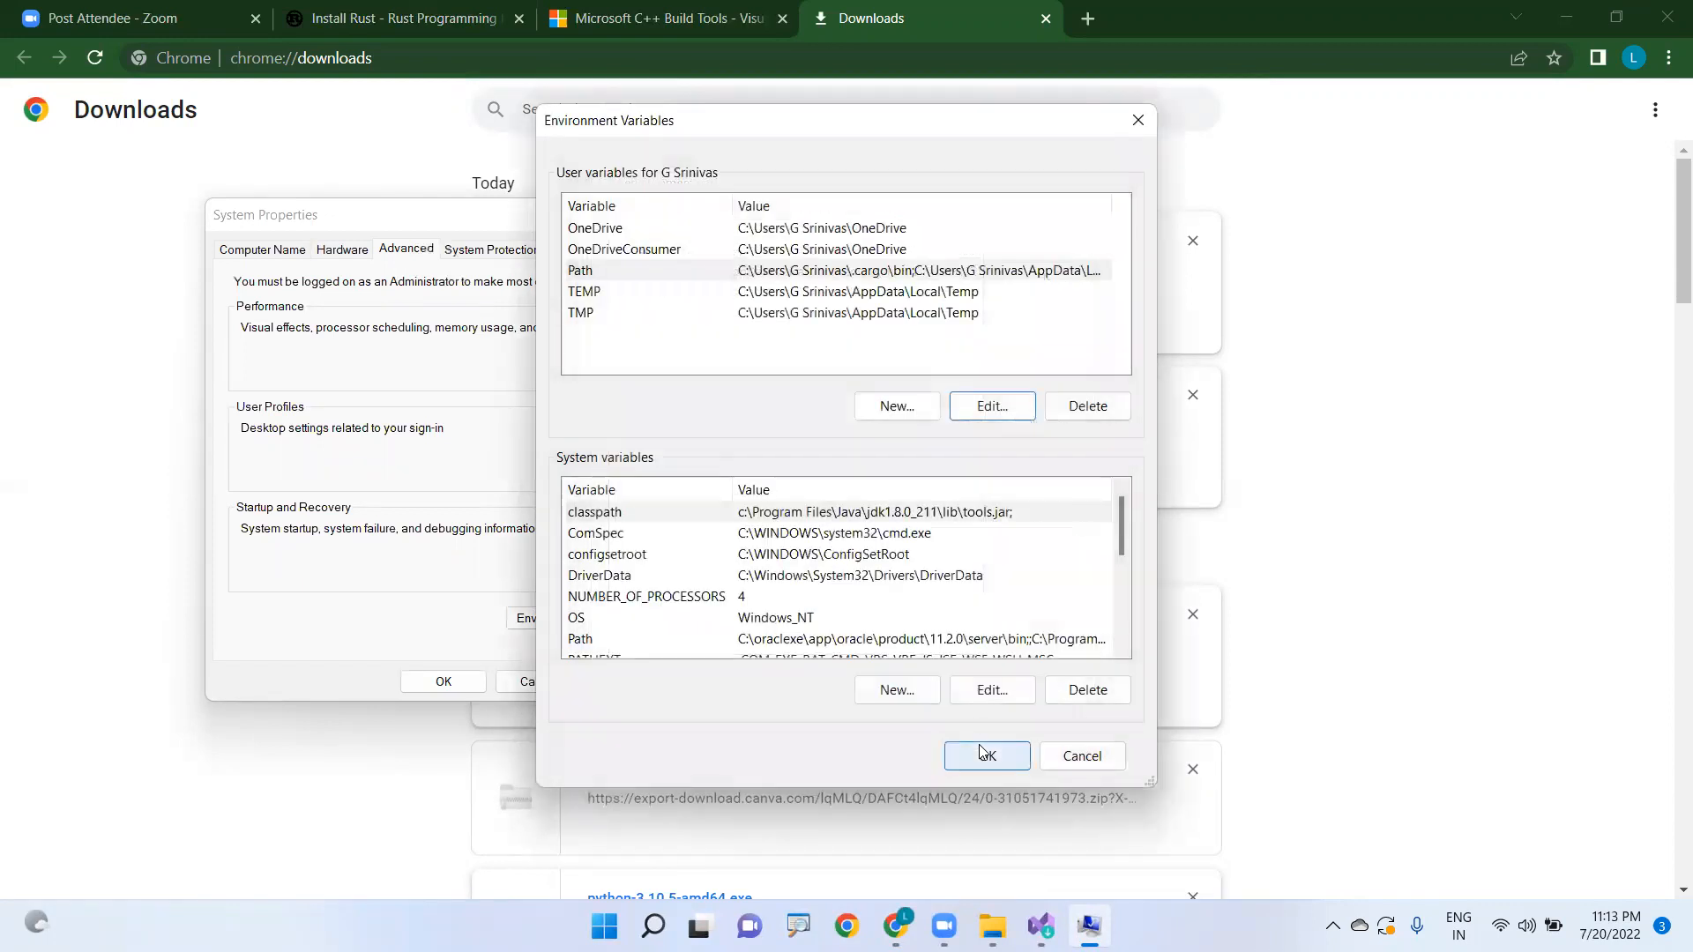
click(983, 755)
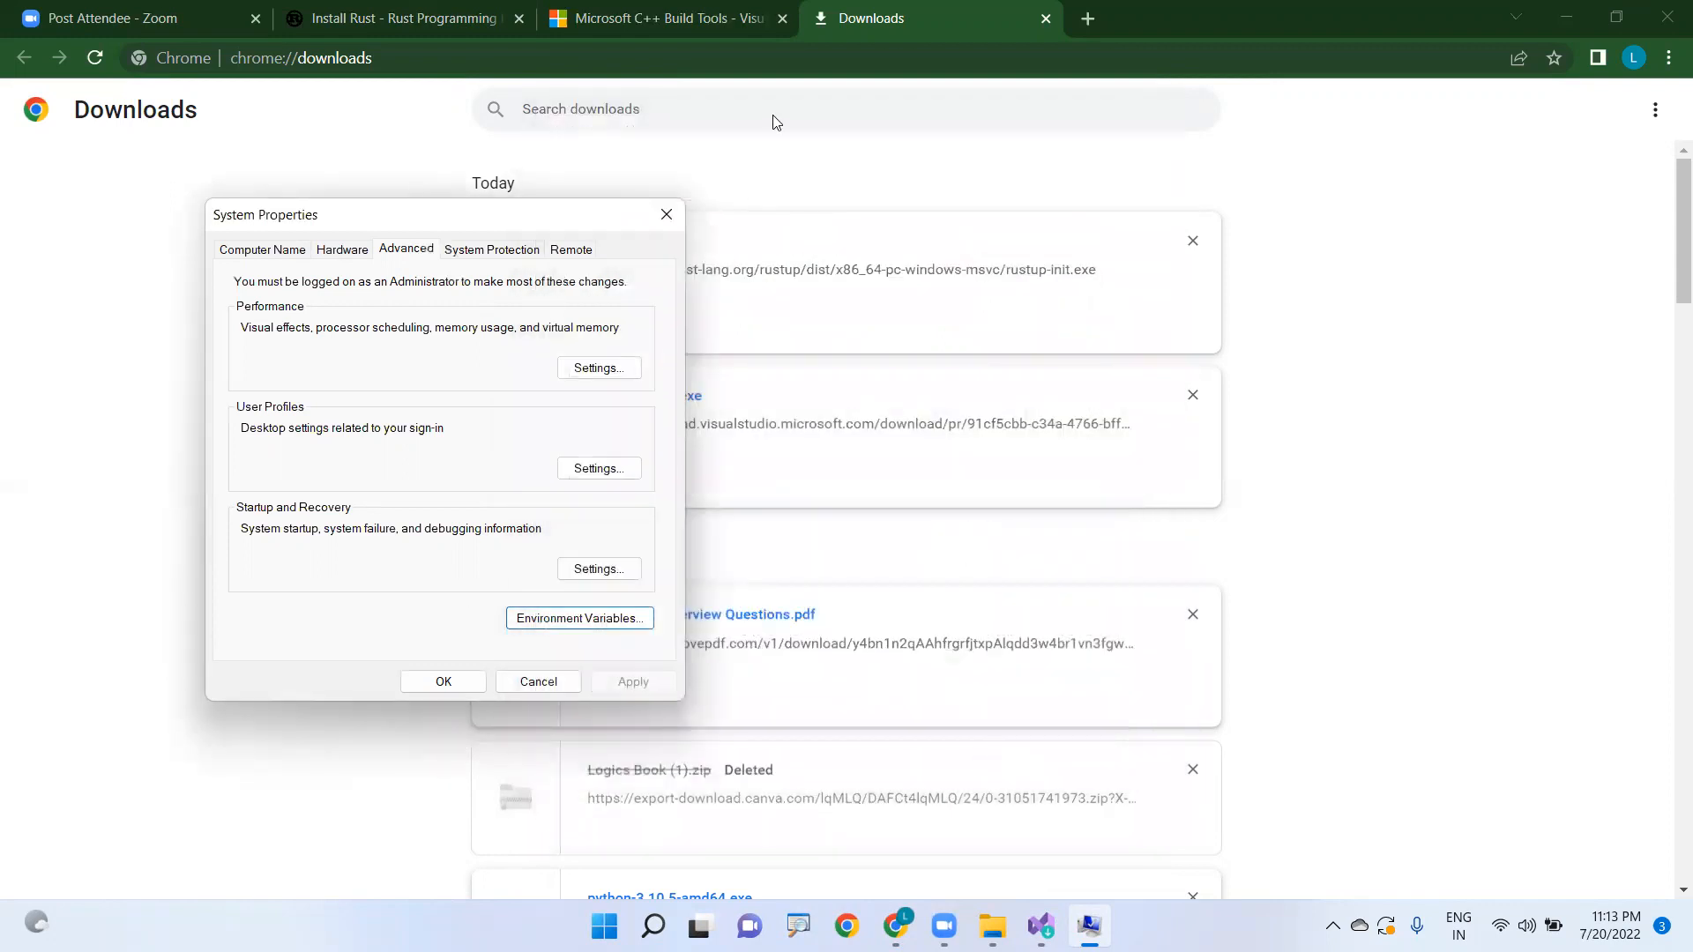
click(441, 684)
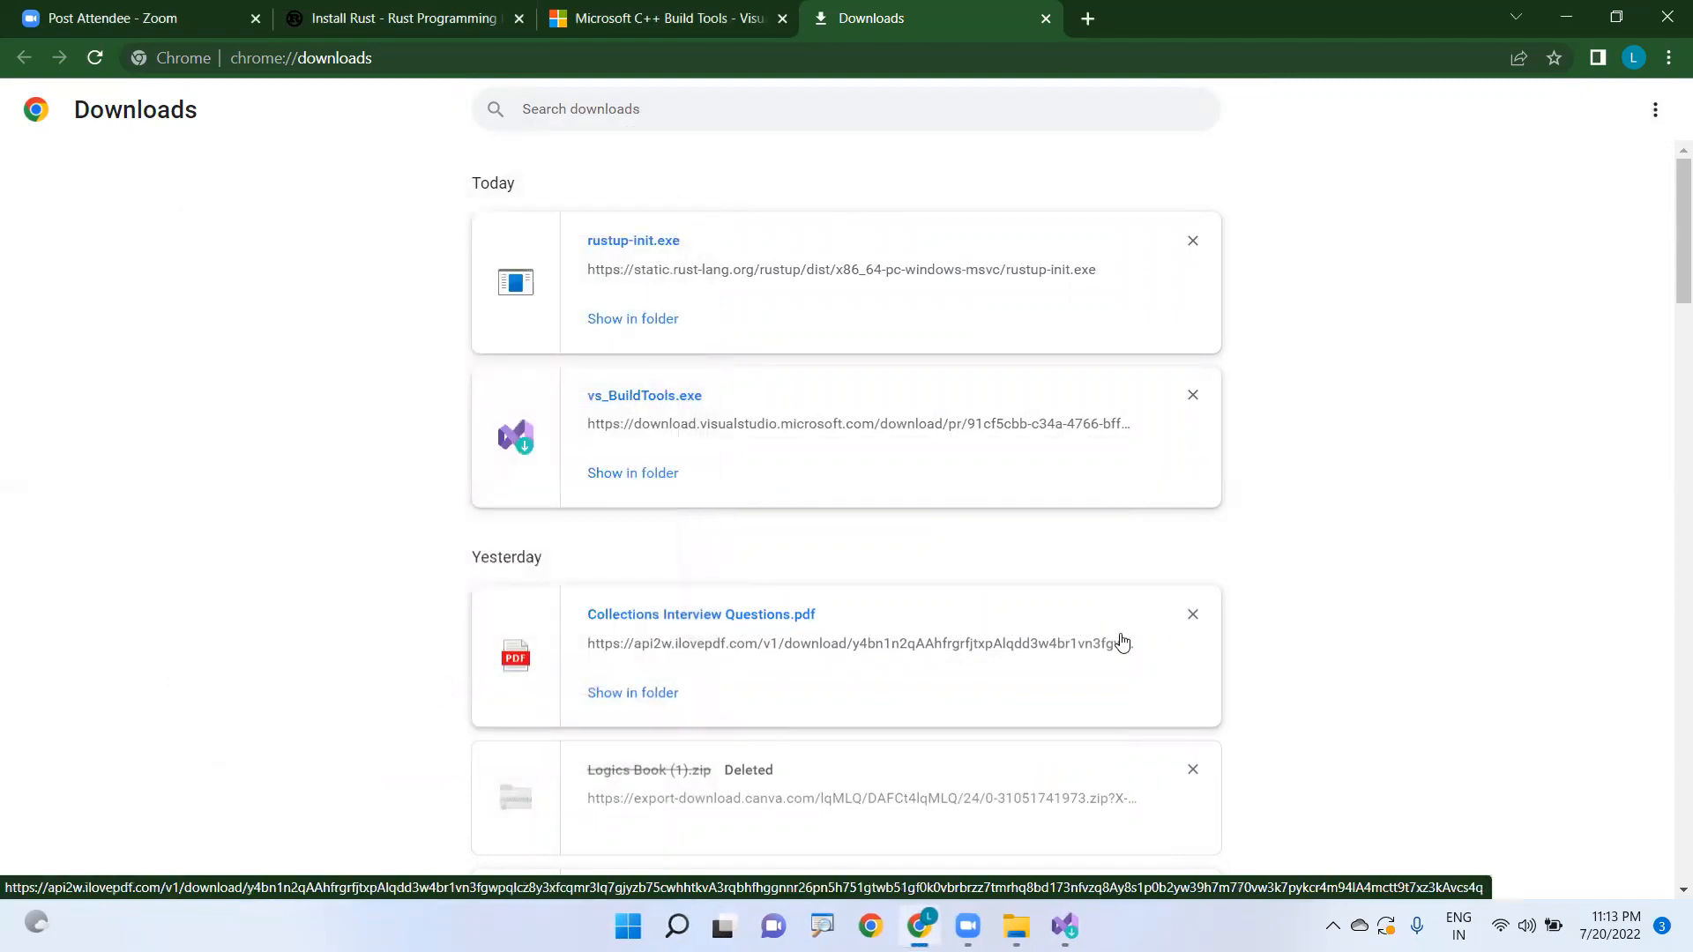
Step: Open a Command Prompt window by running cmd
key(super+r)
text(cmd)
key(Return)
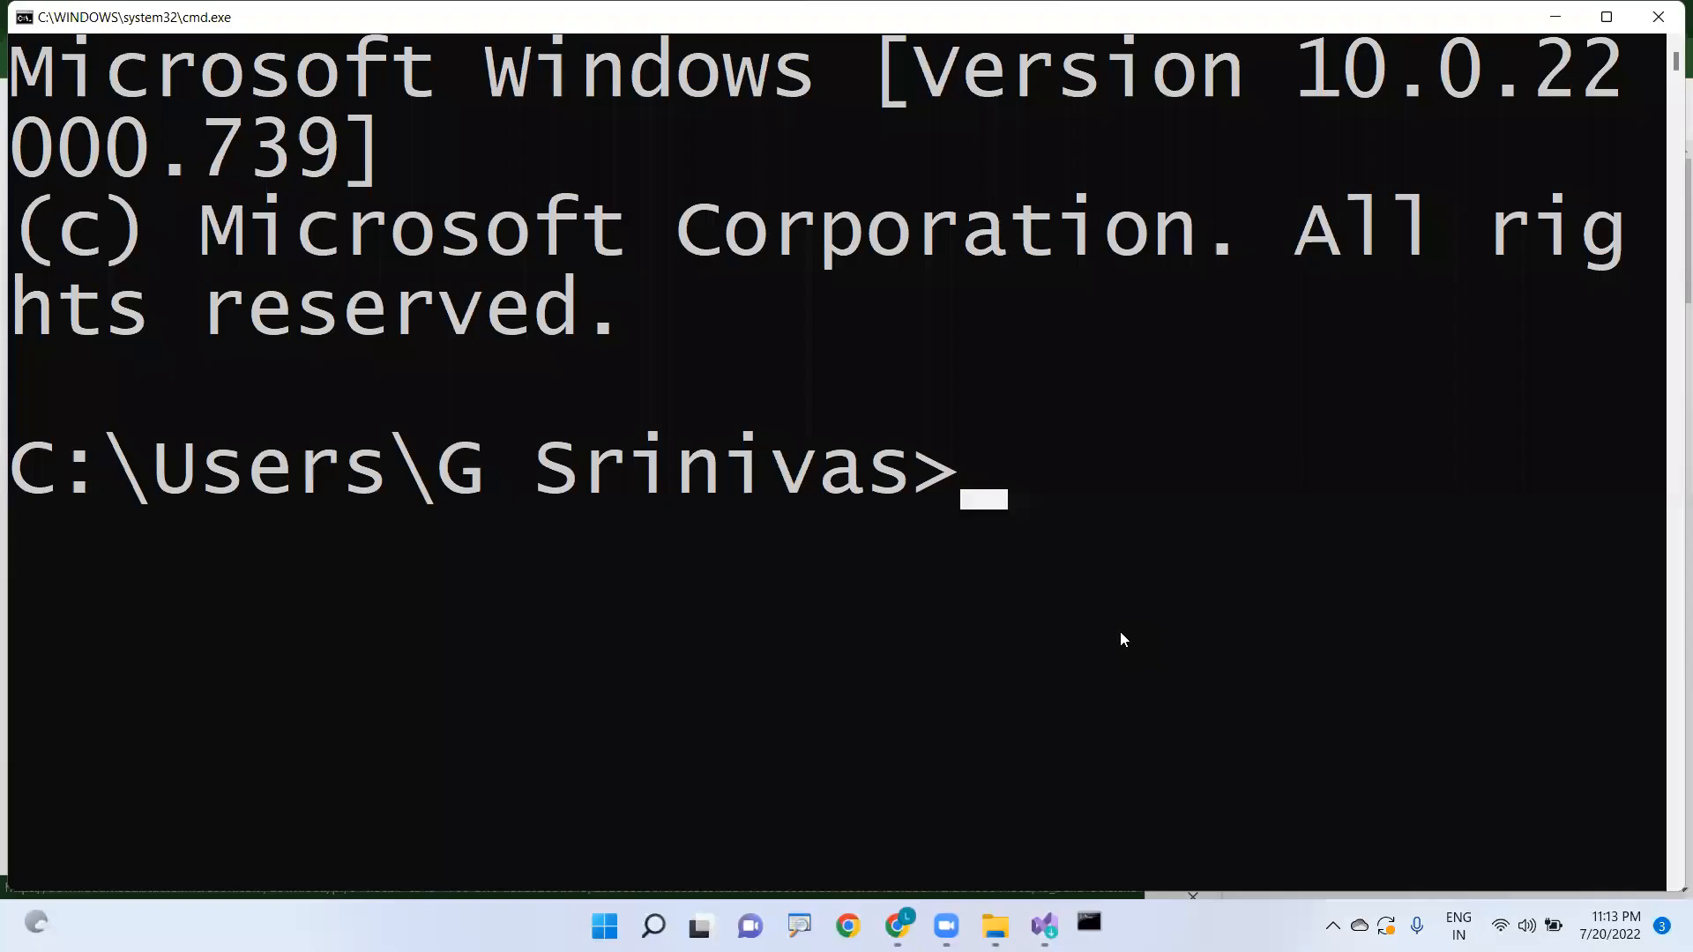
Step: Set the Command Prompt font size to 28 and enlarge the window to nearly fill the screen
click(24, 16)
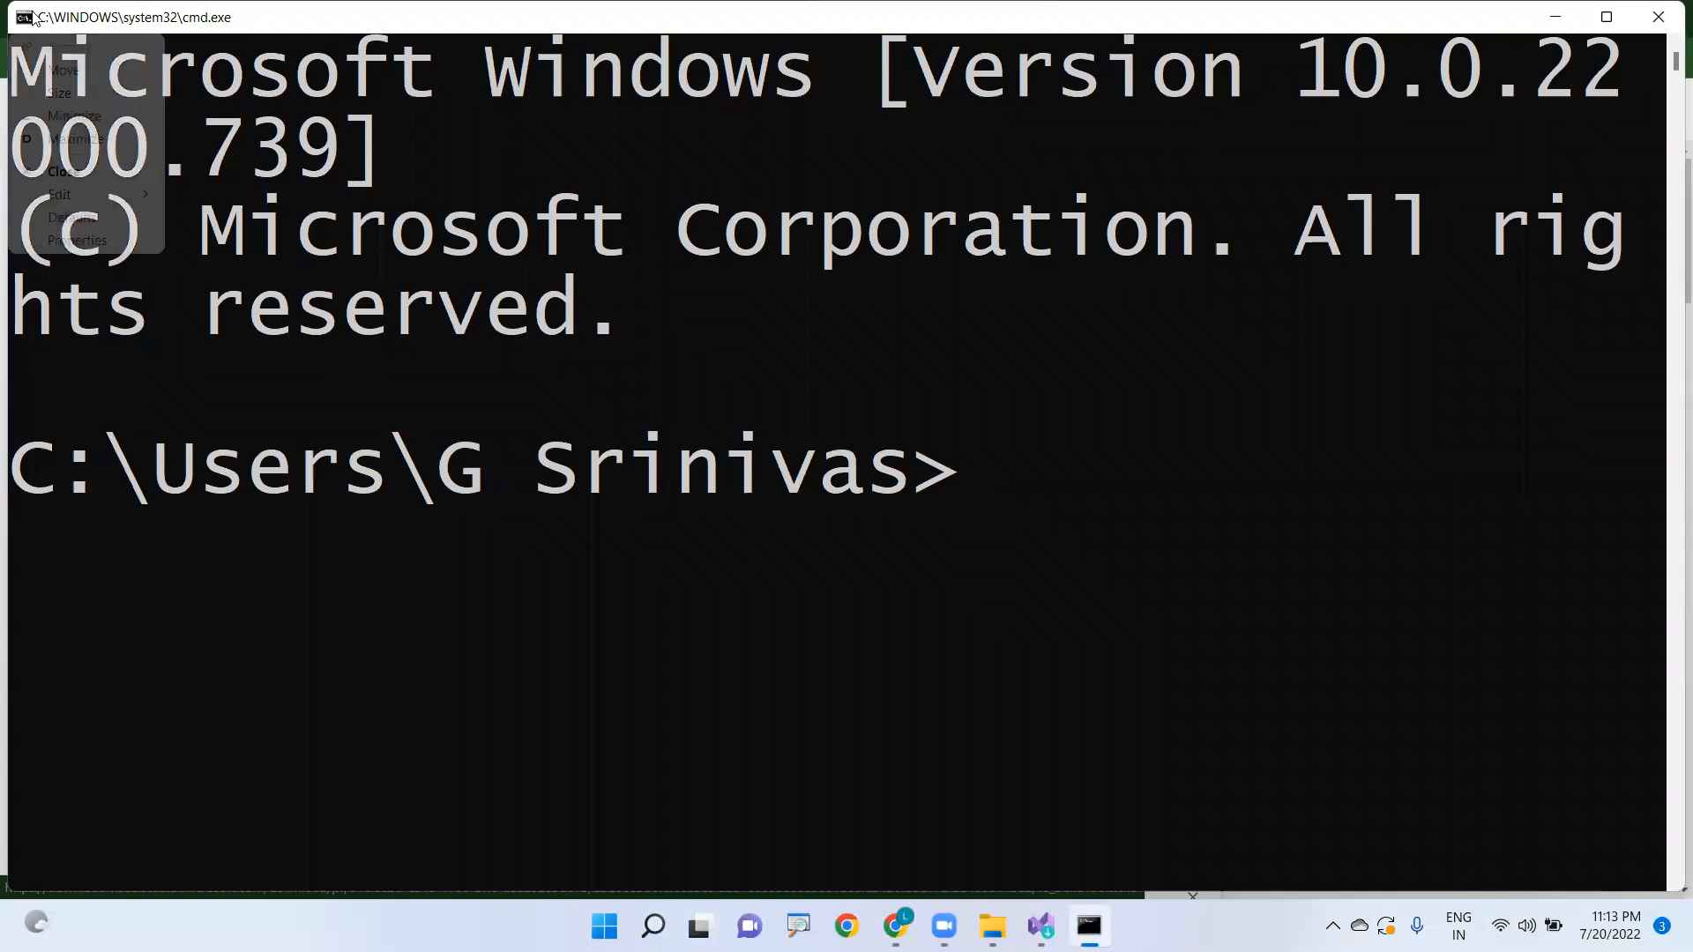
click(79, 239)
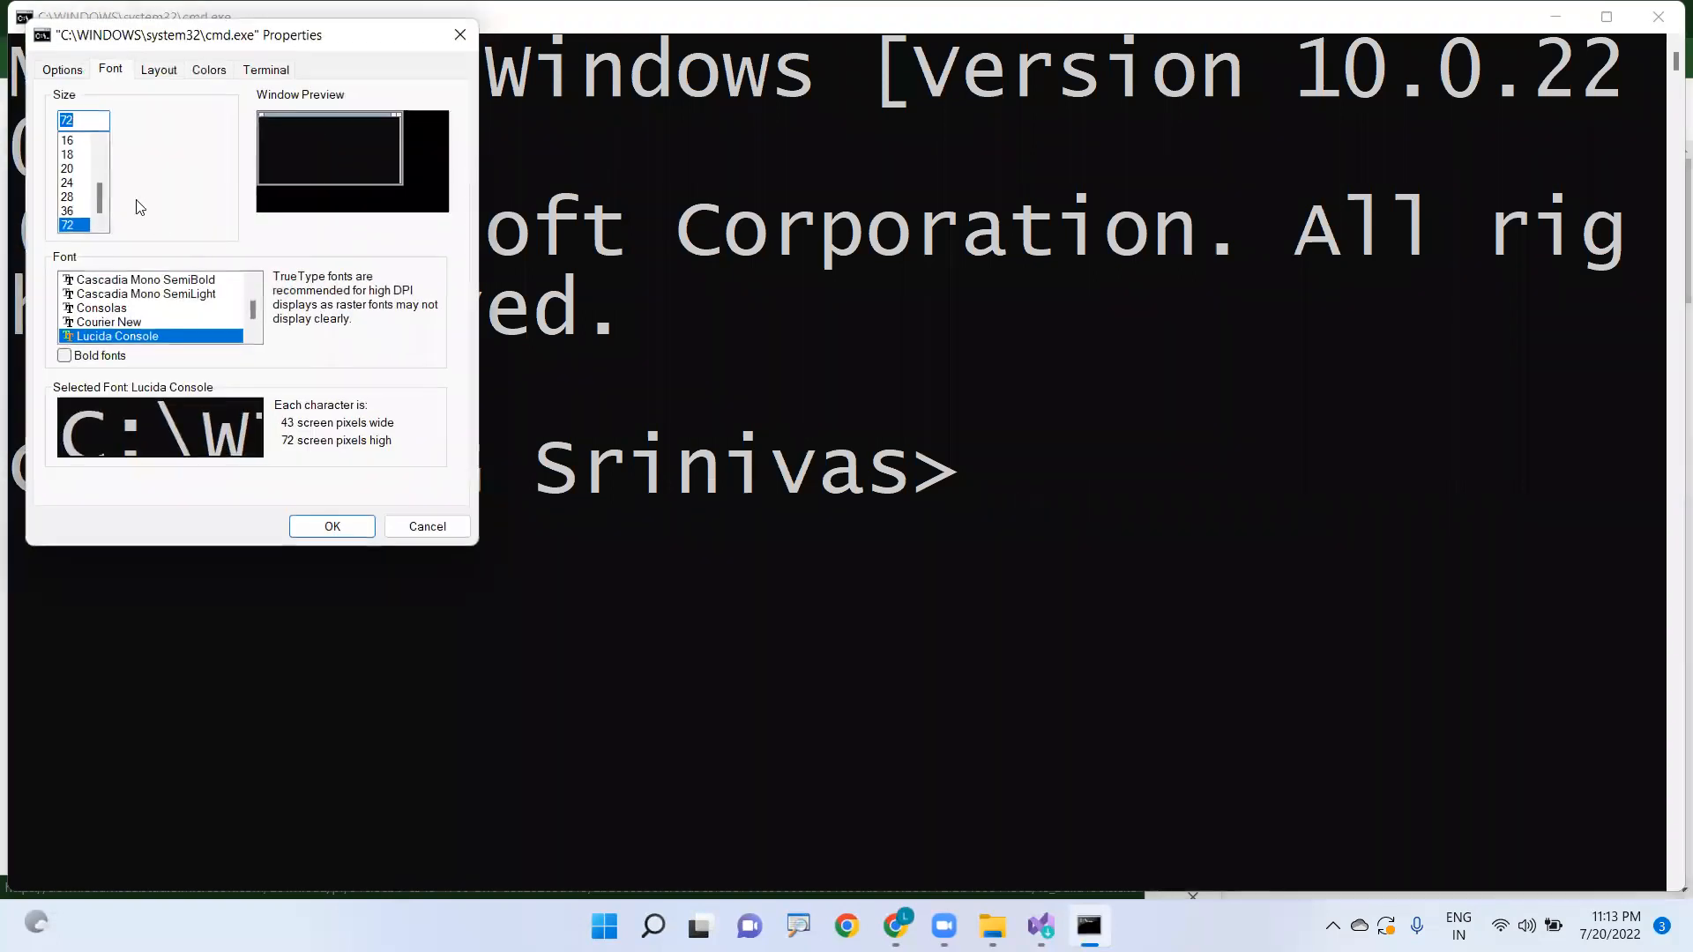
click(81, 185)
click(74, 197)
click(335, 527)
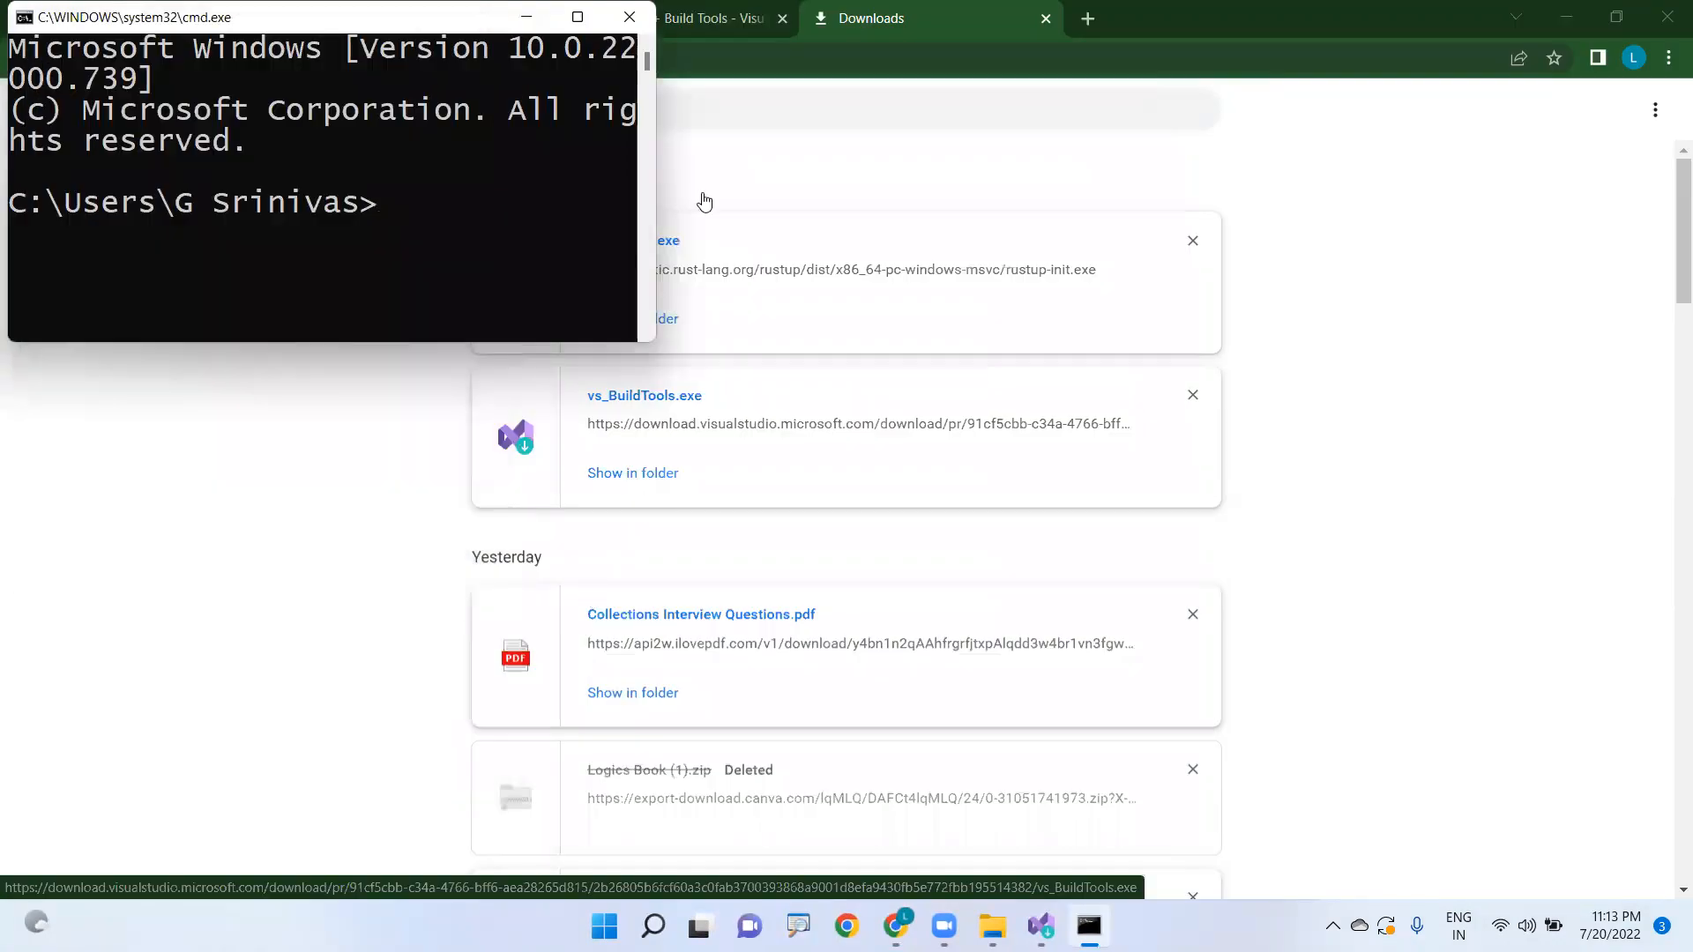
drag(653, 341, 1692, 894)
Step: Check the installed Rust compiler version with rustc --version
text(ru)
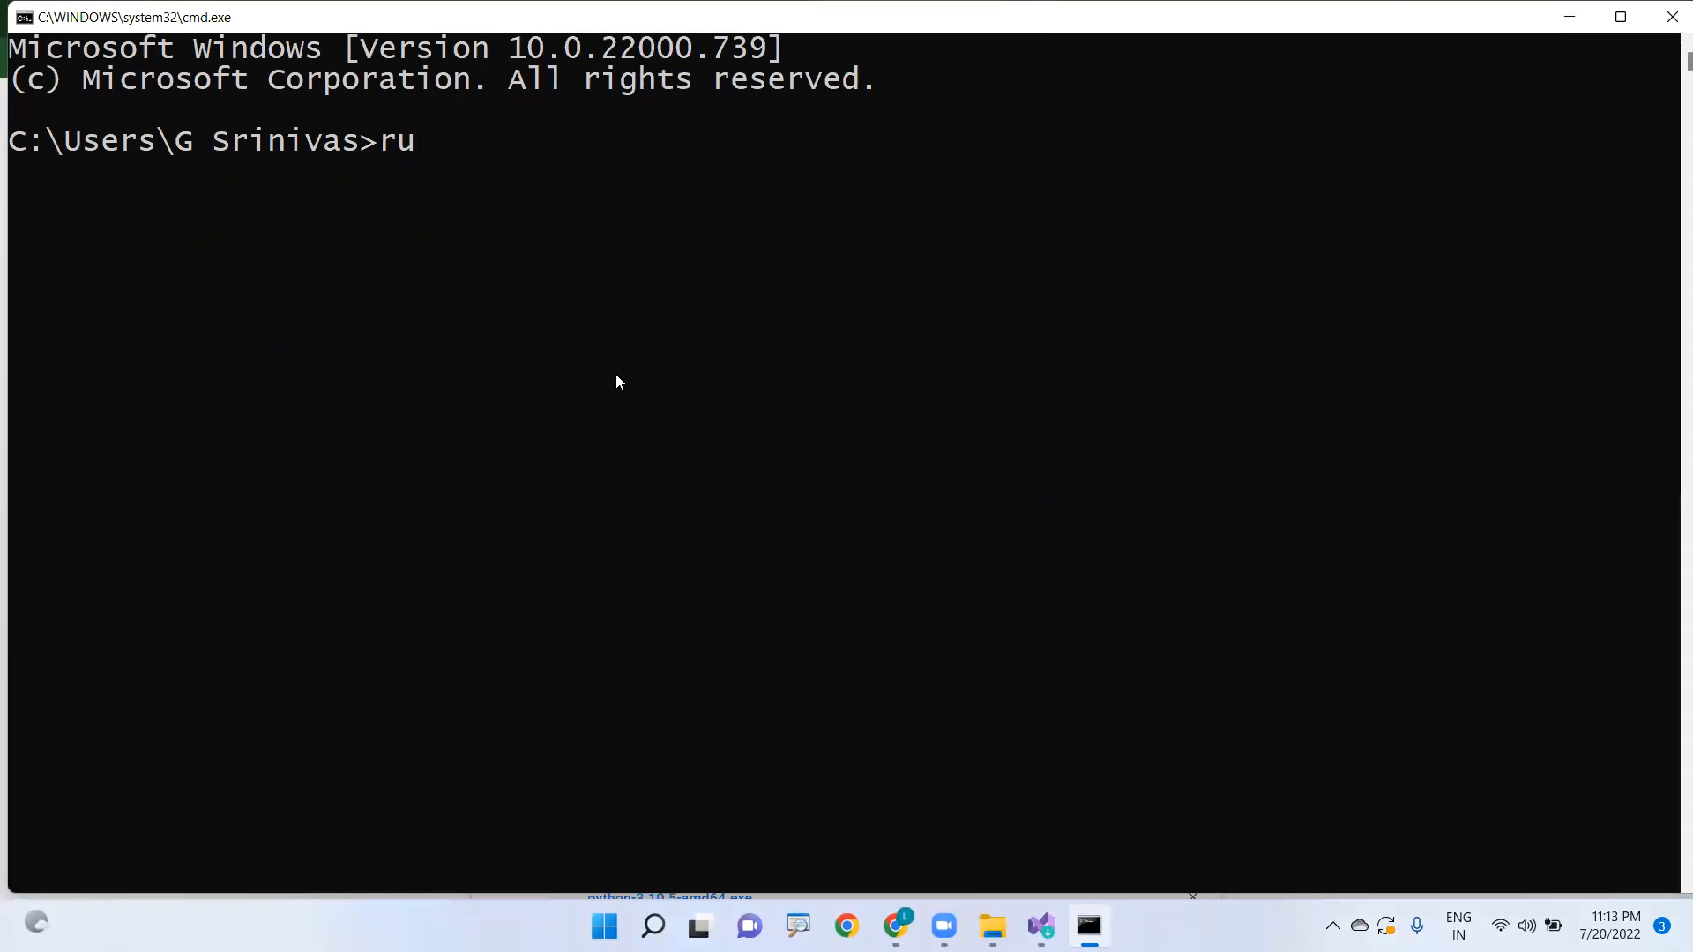
text(stup)
key(BackSpace)
key(BackSpace)
key(BackSpace)
text(c --version)
key(Return)
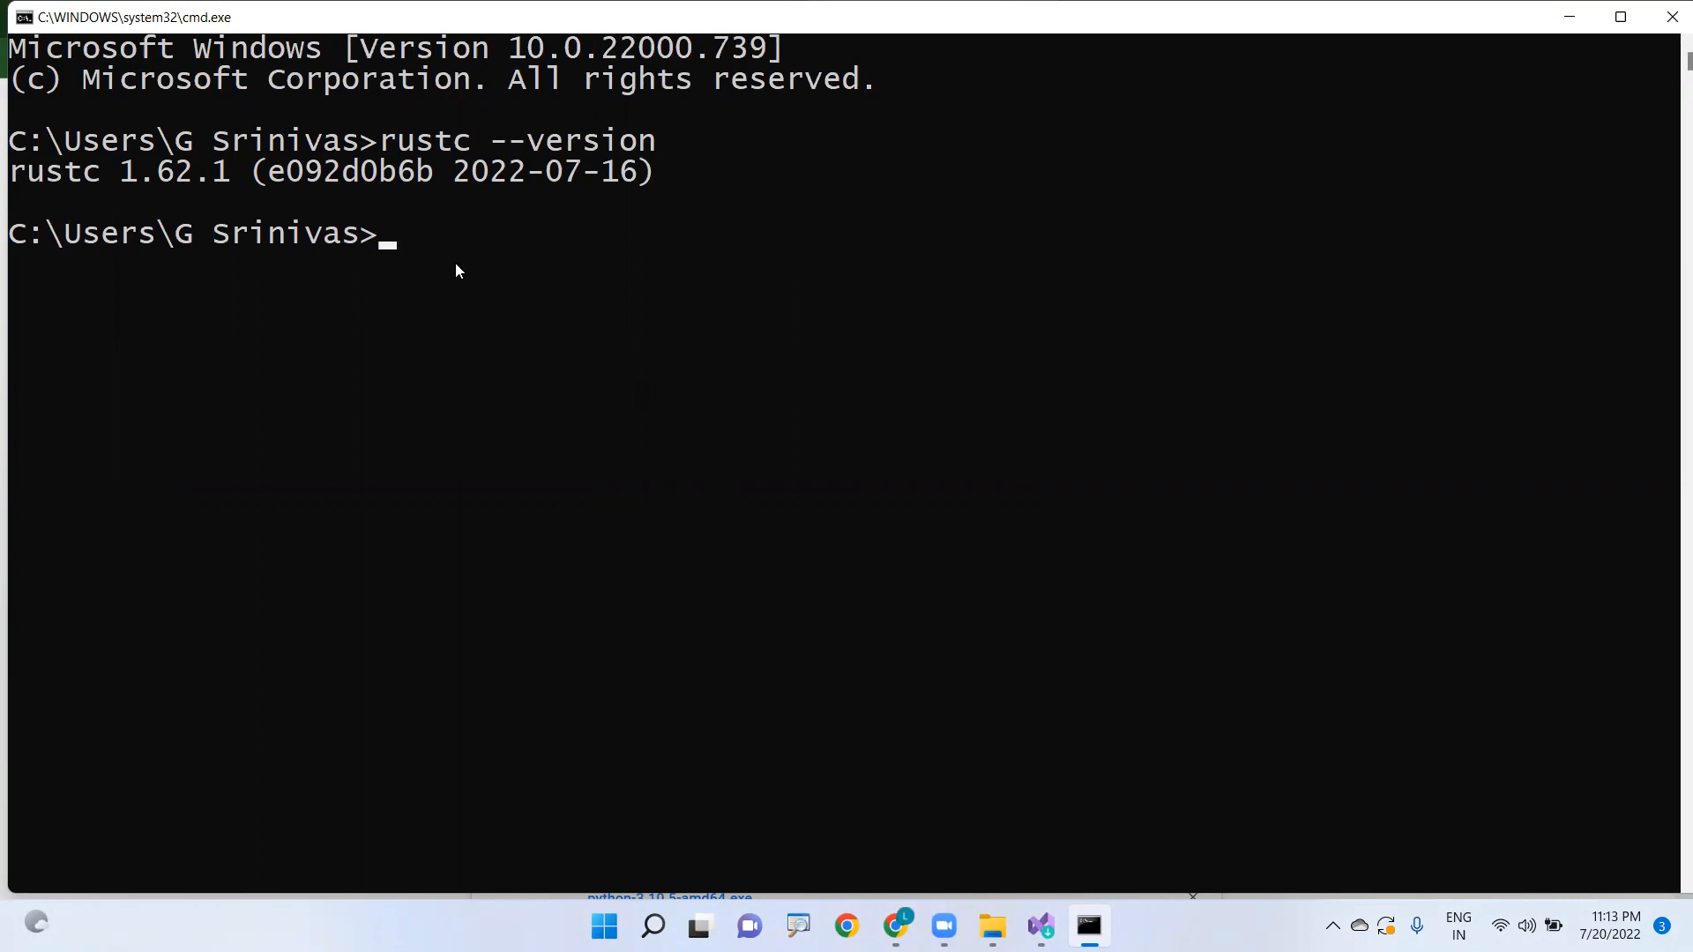
Step: Run rustup without arguments and examine its usage, flags, subcommands and discussion text
text(rustup)
key(Return)
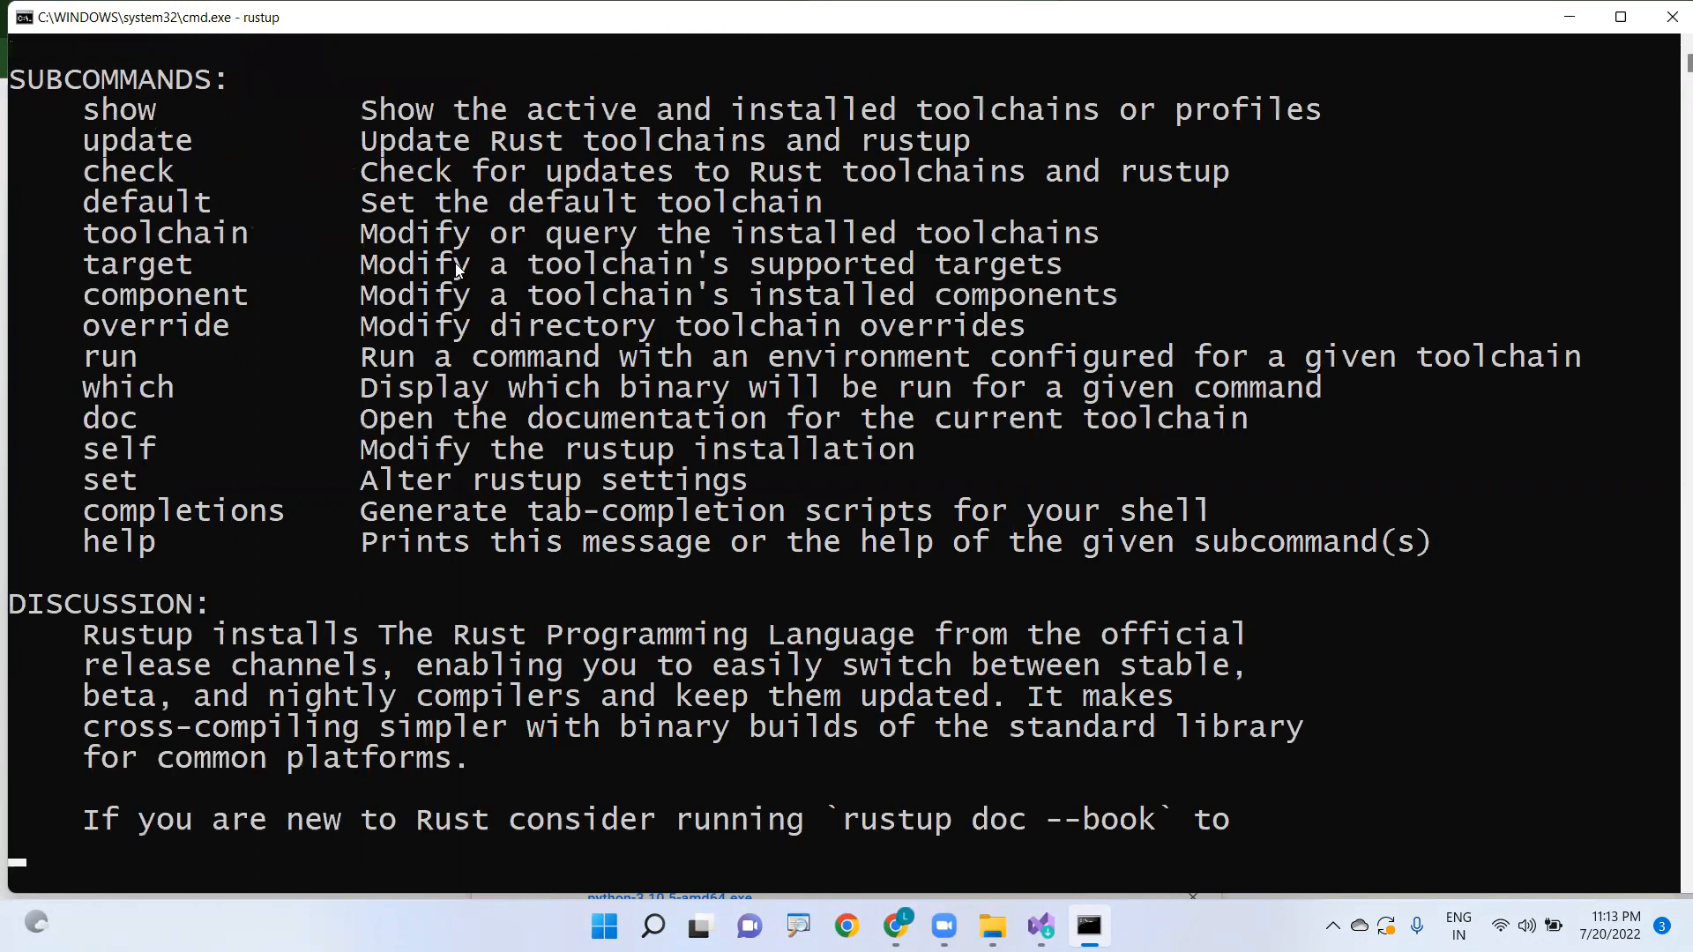
scroll(111, 277, up, 4)
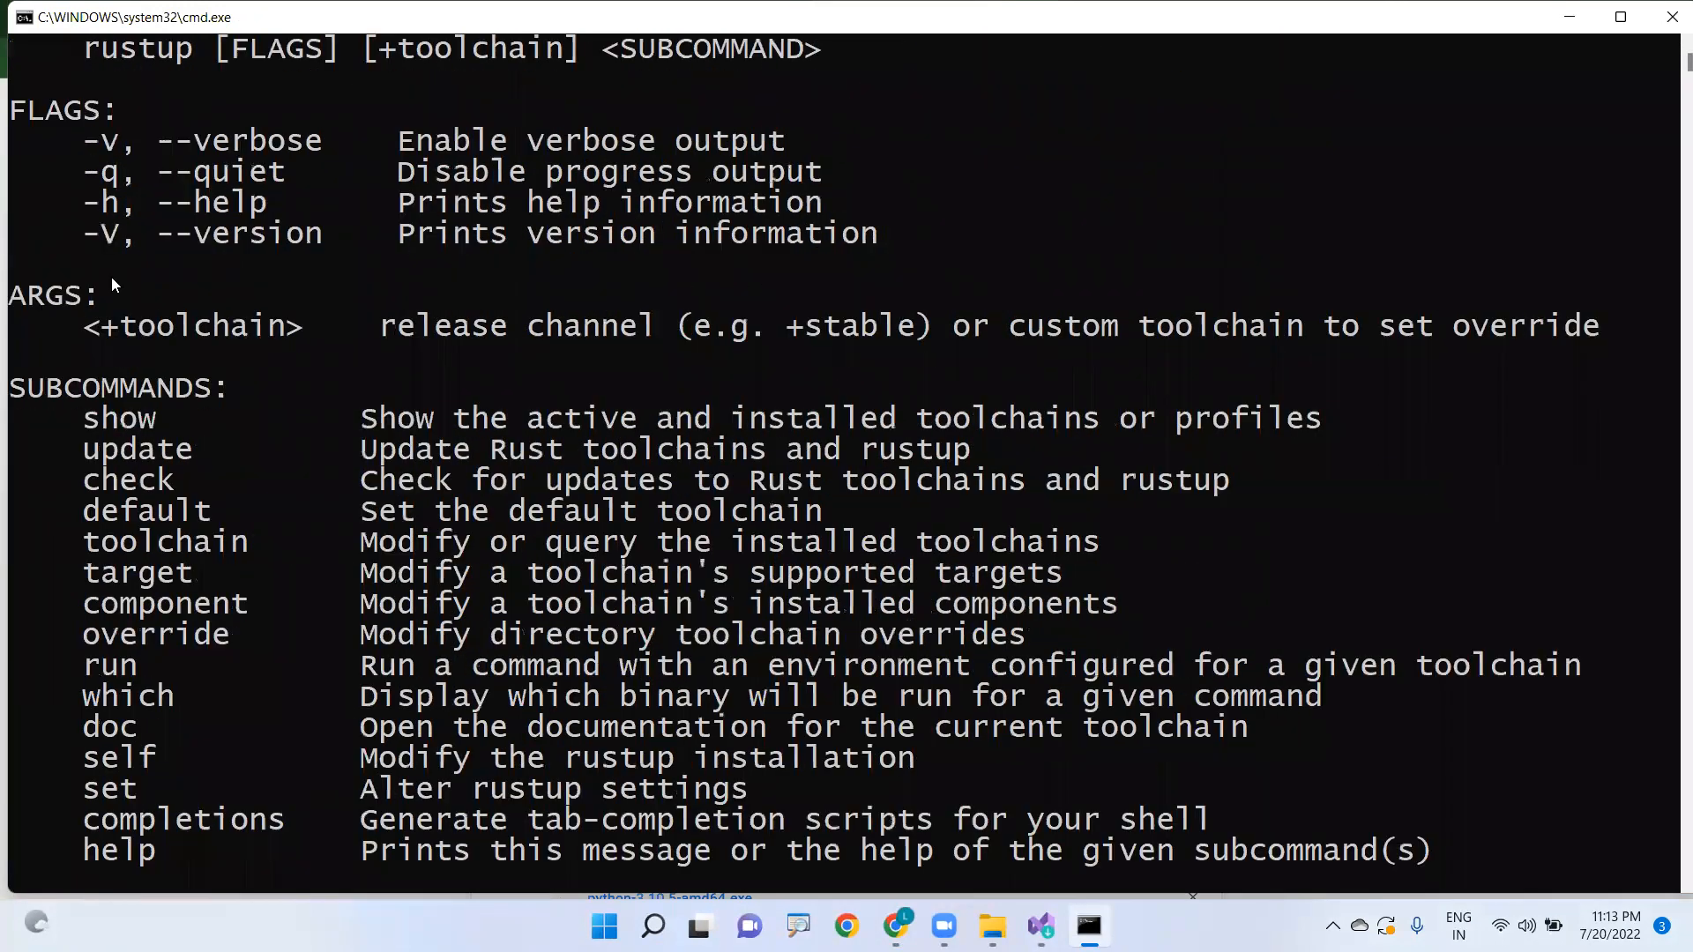
scroll(280, 584, down, 1)
scroll(447, 567, up, 2)
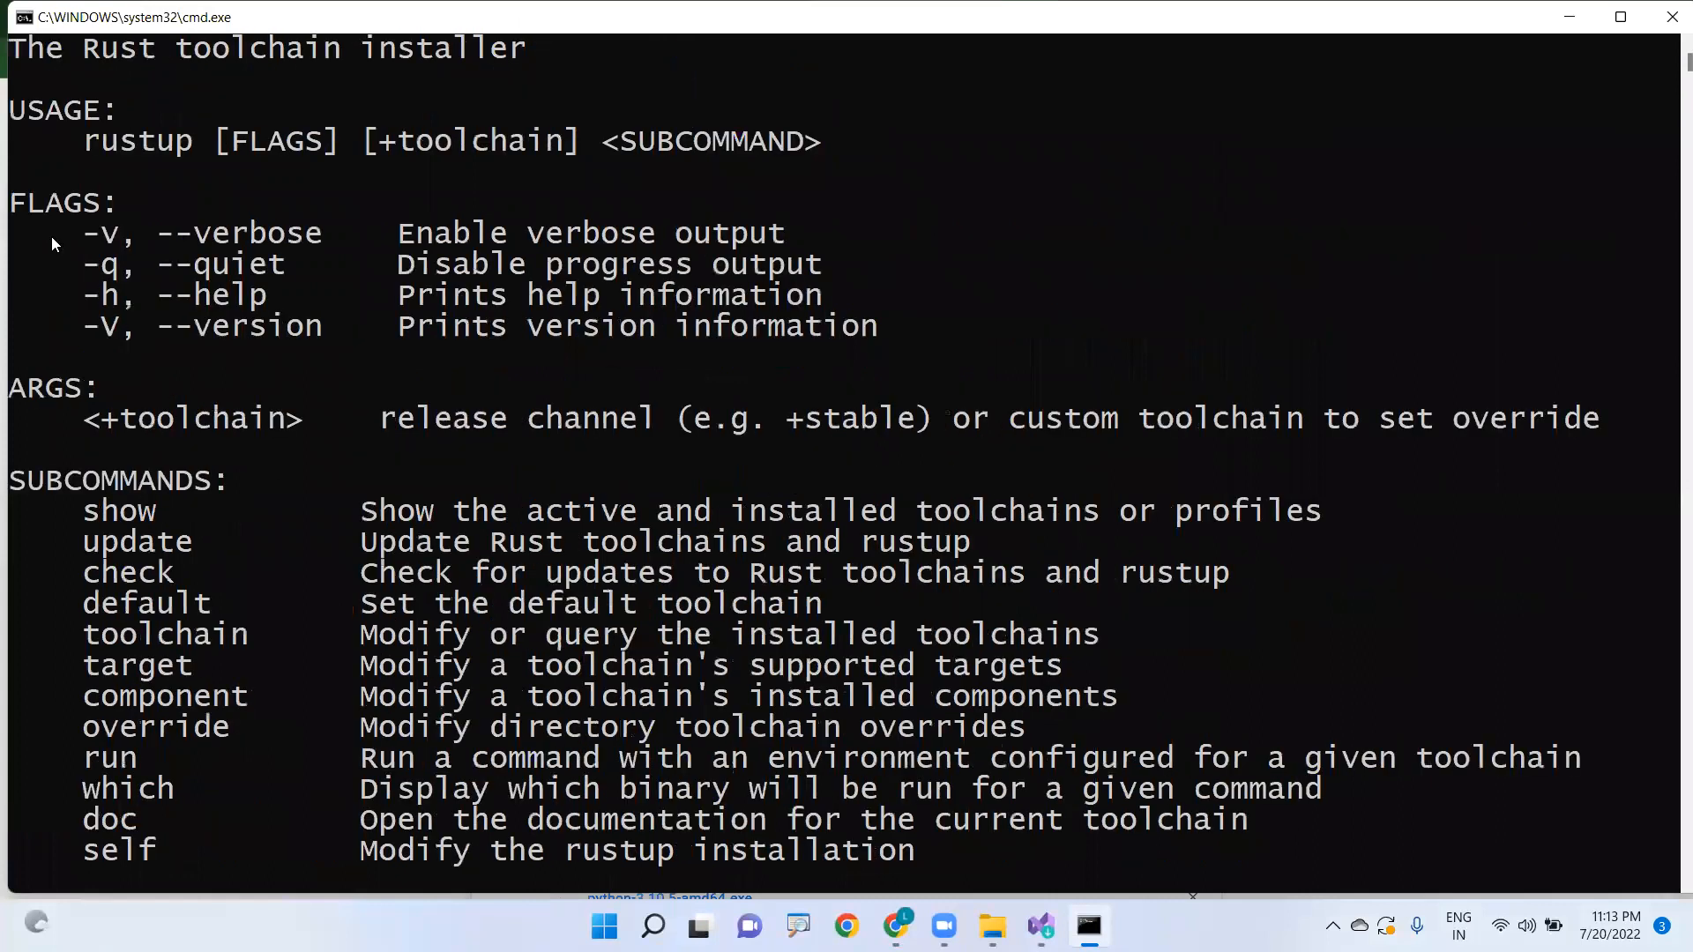
scroll(321, 252, up, 2)
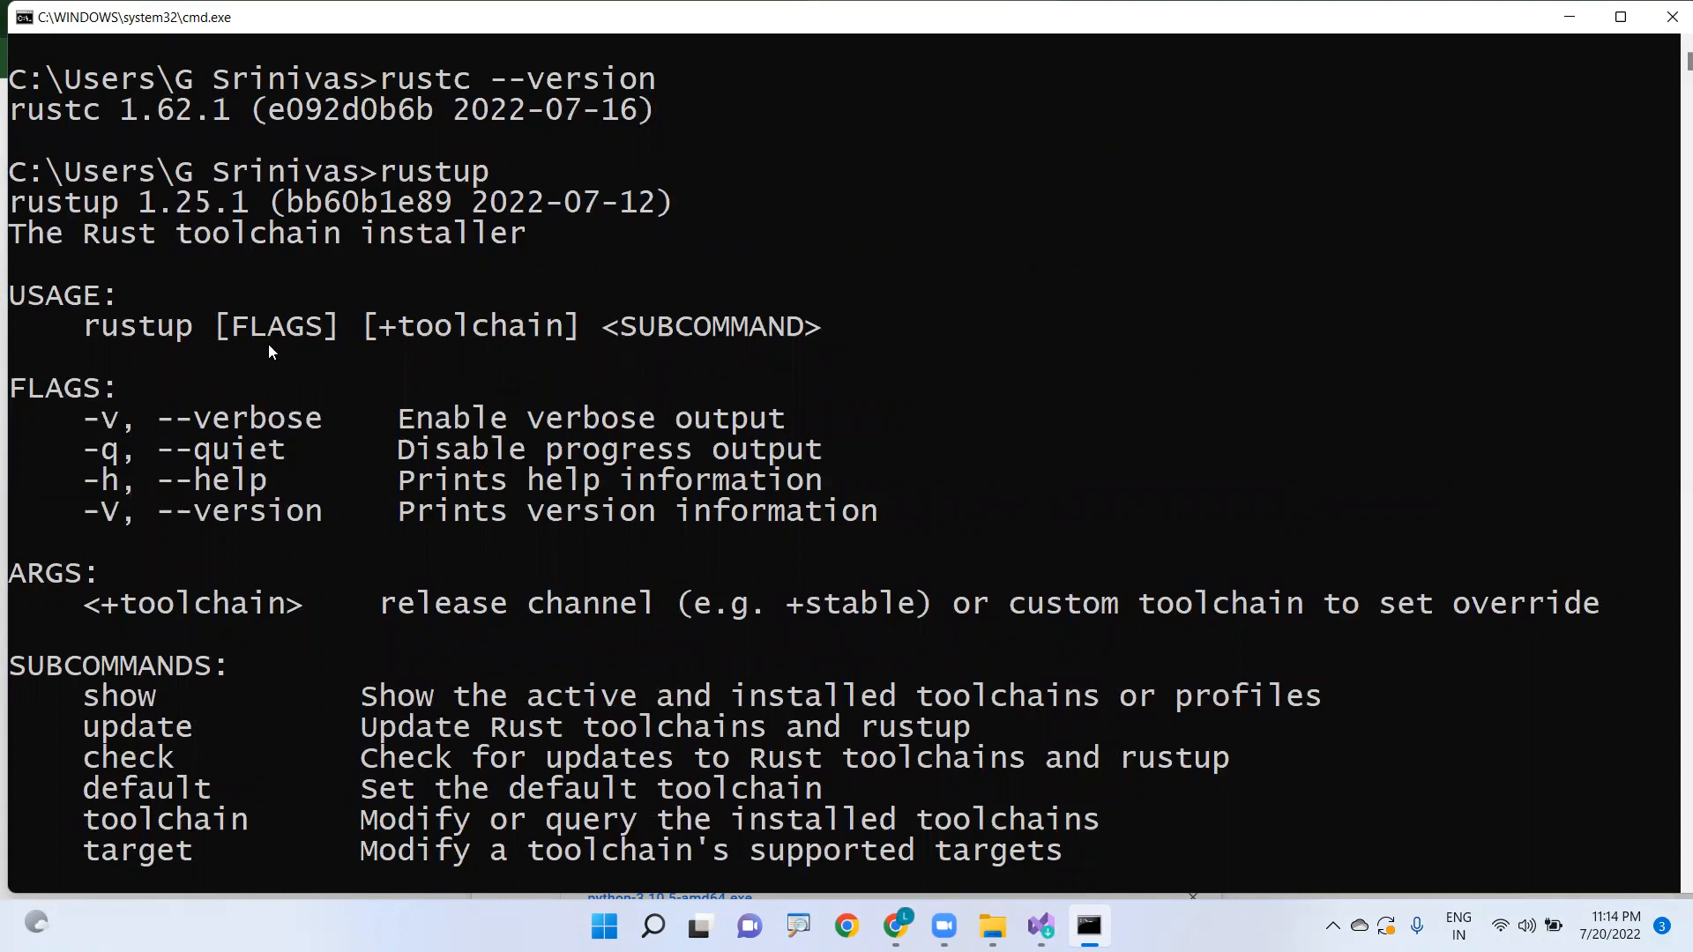
scroll(346, 343, down, 4)
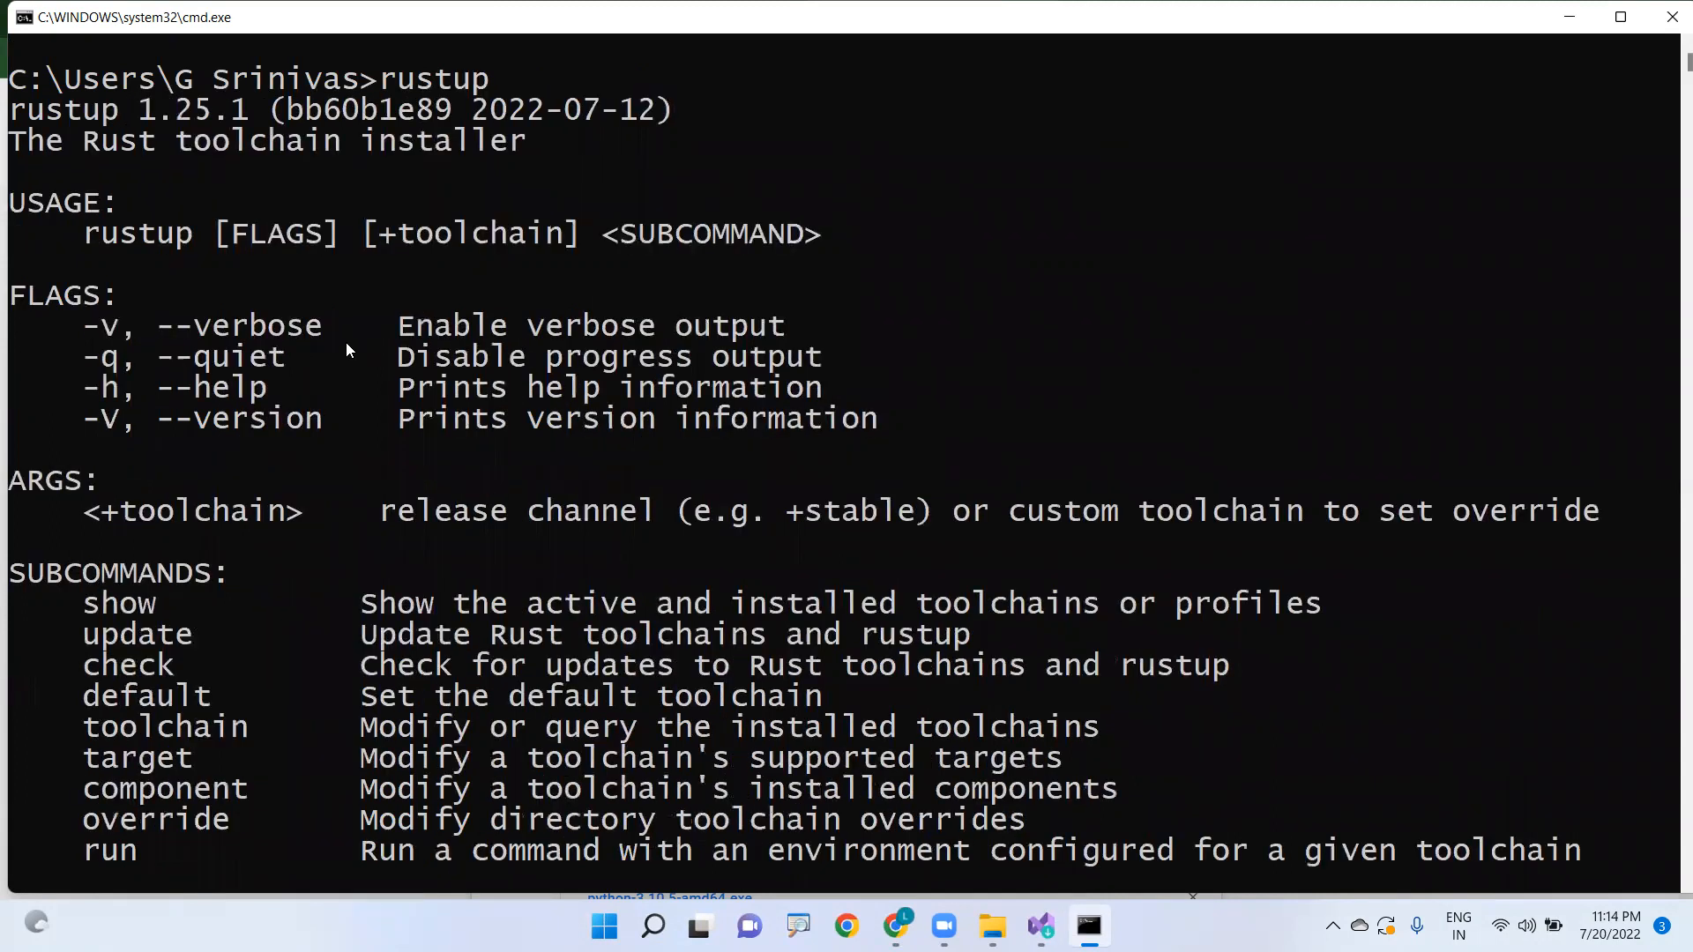
scroll(346, 350, down, 4)
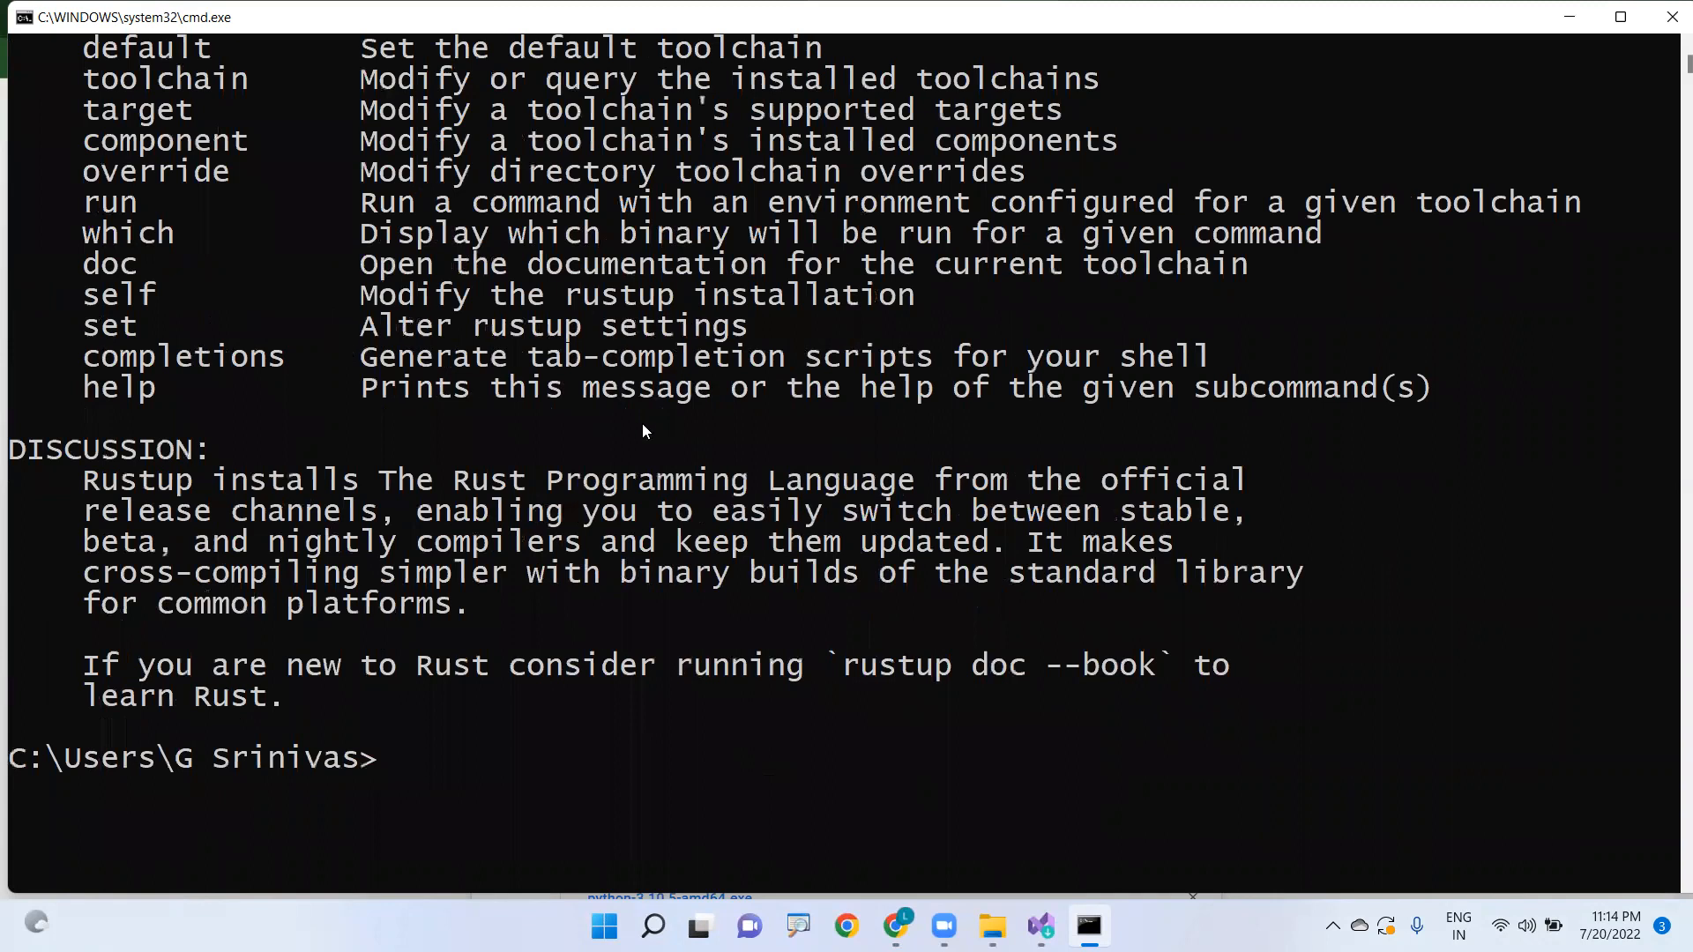
scroll(652, 416, down, 3)
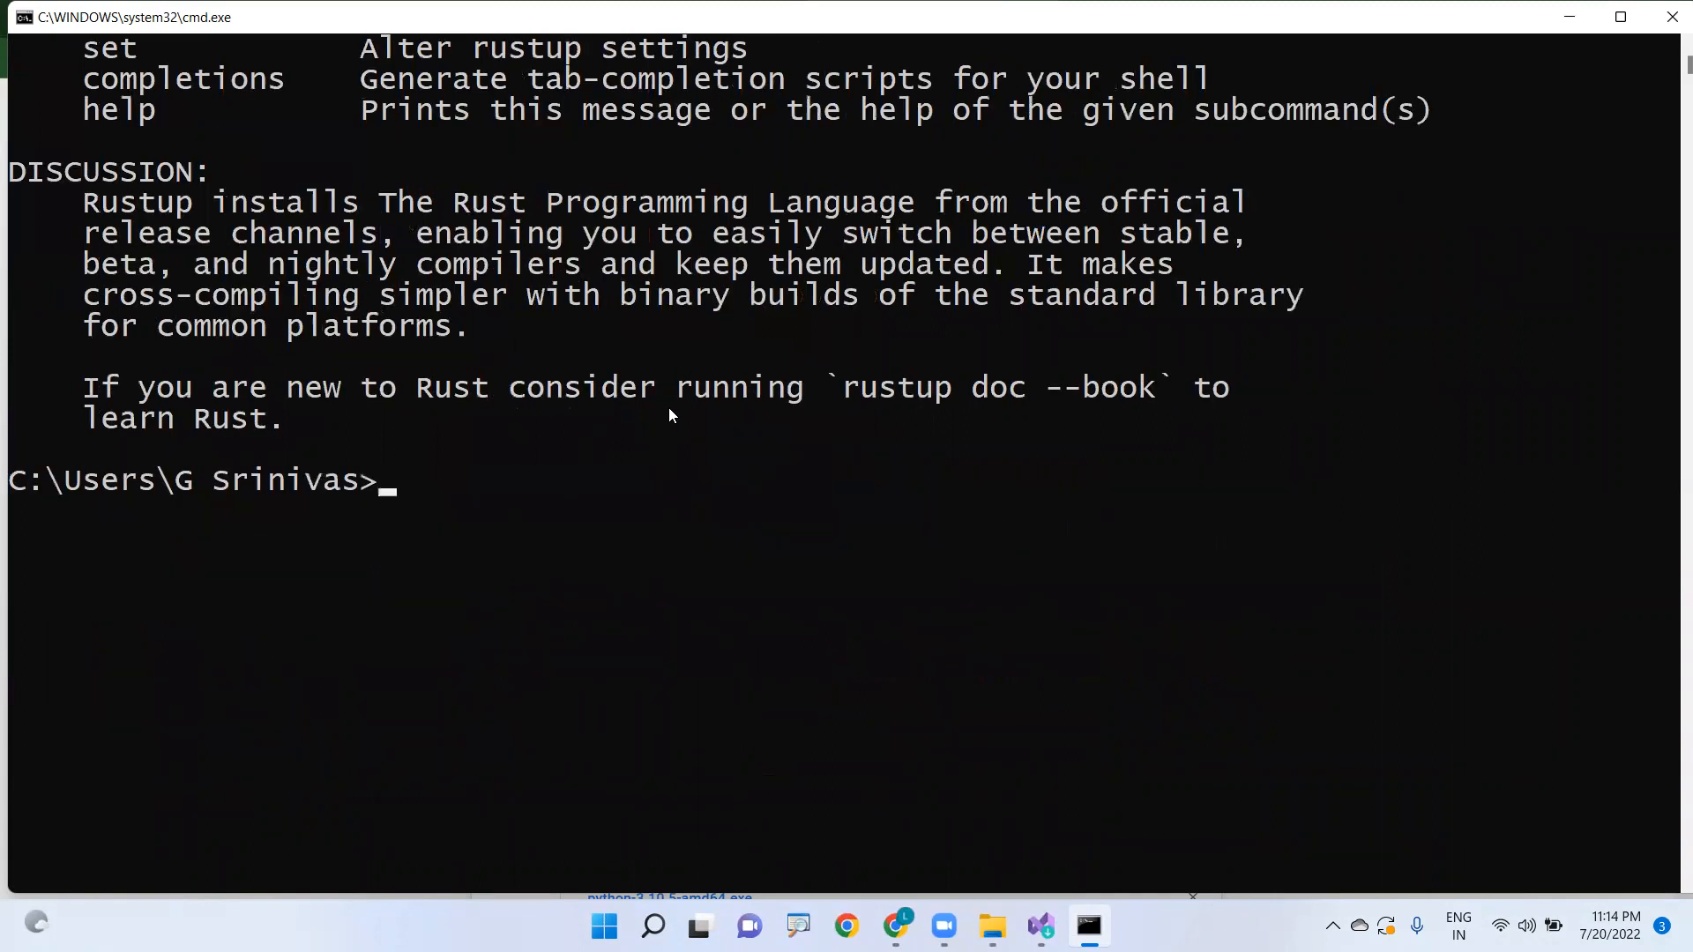
scroll(668, 407, up, 1)
scroll(668, 406, up, 2)
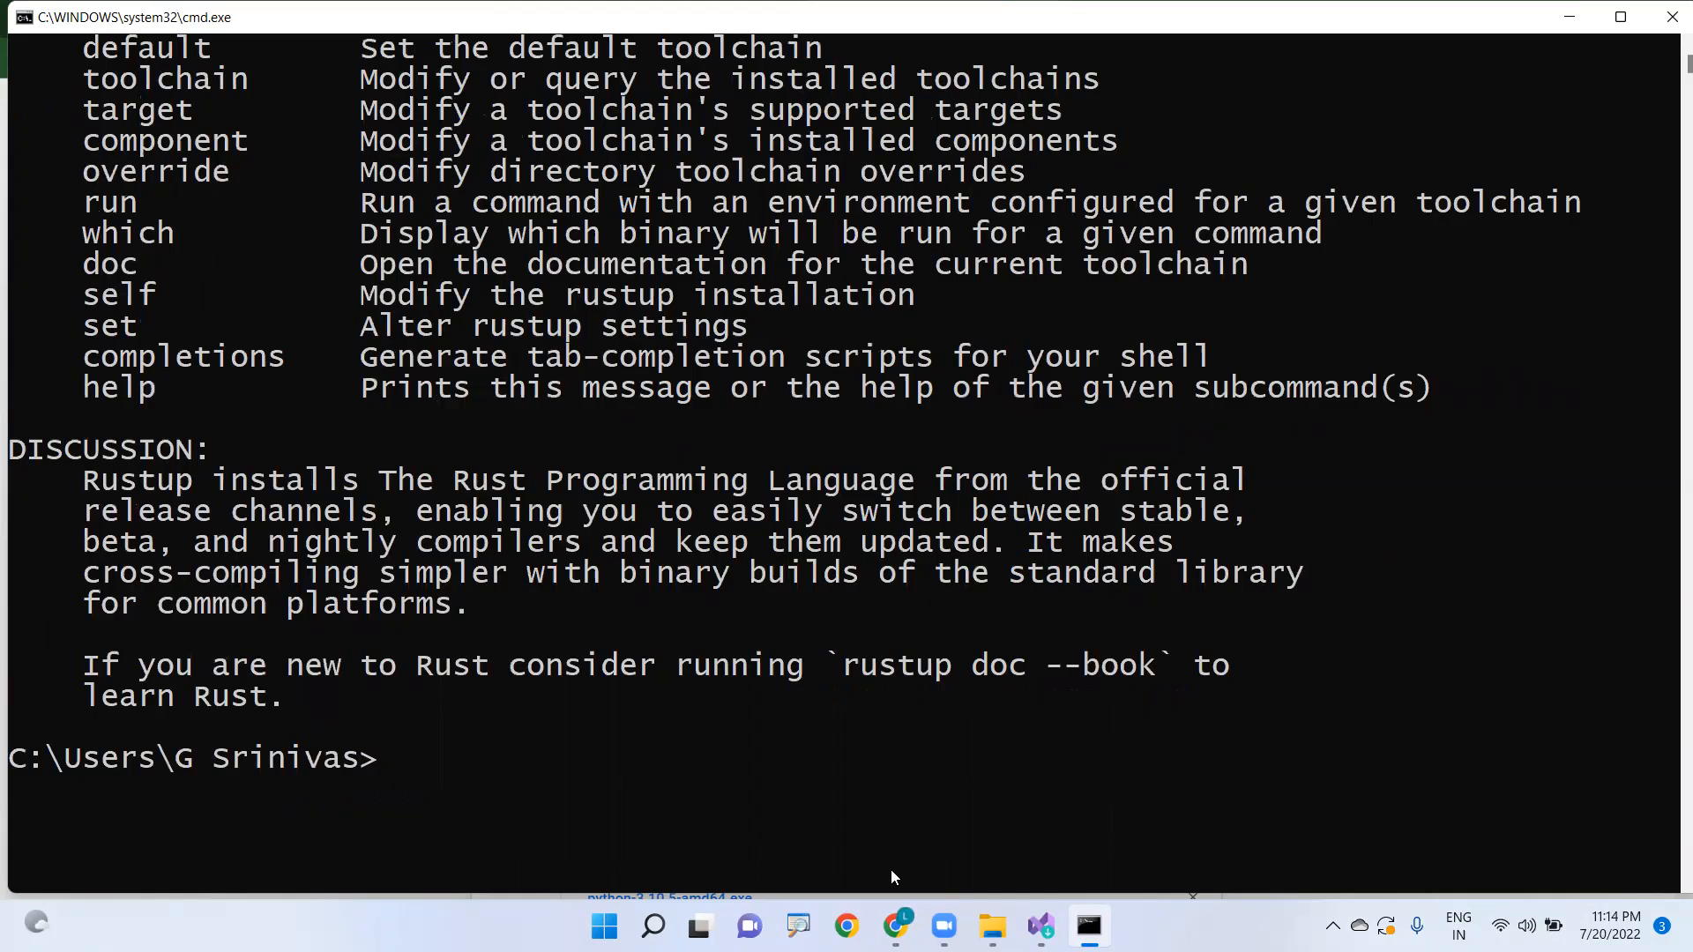
Step: Switch to Chrome and return to the Install Rust page on rust-lang.org
key(alt+Tab)
click(402, 17)
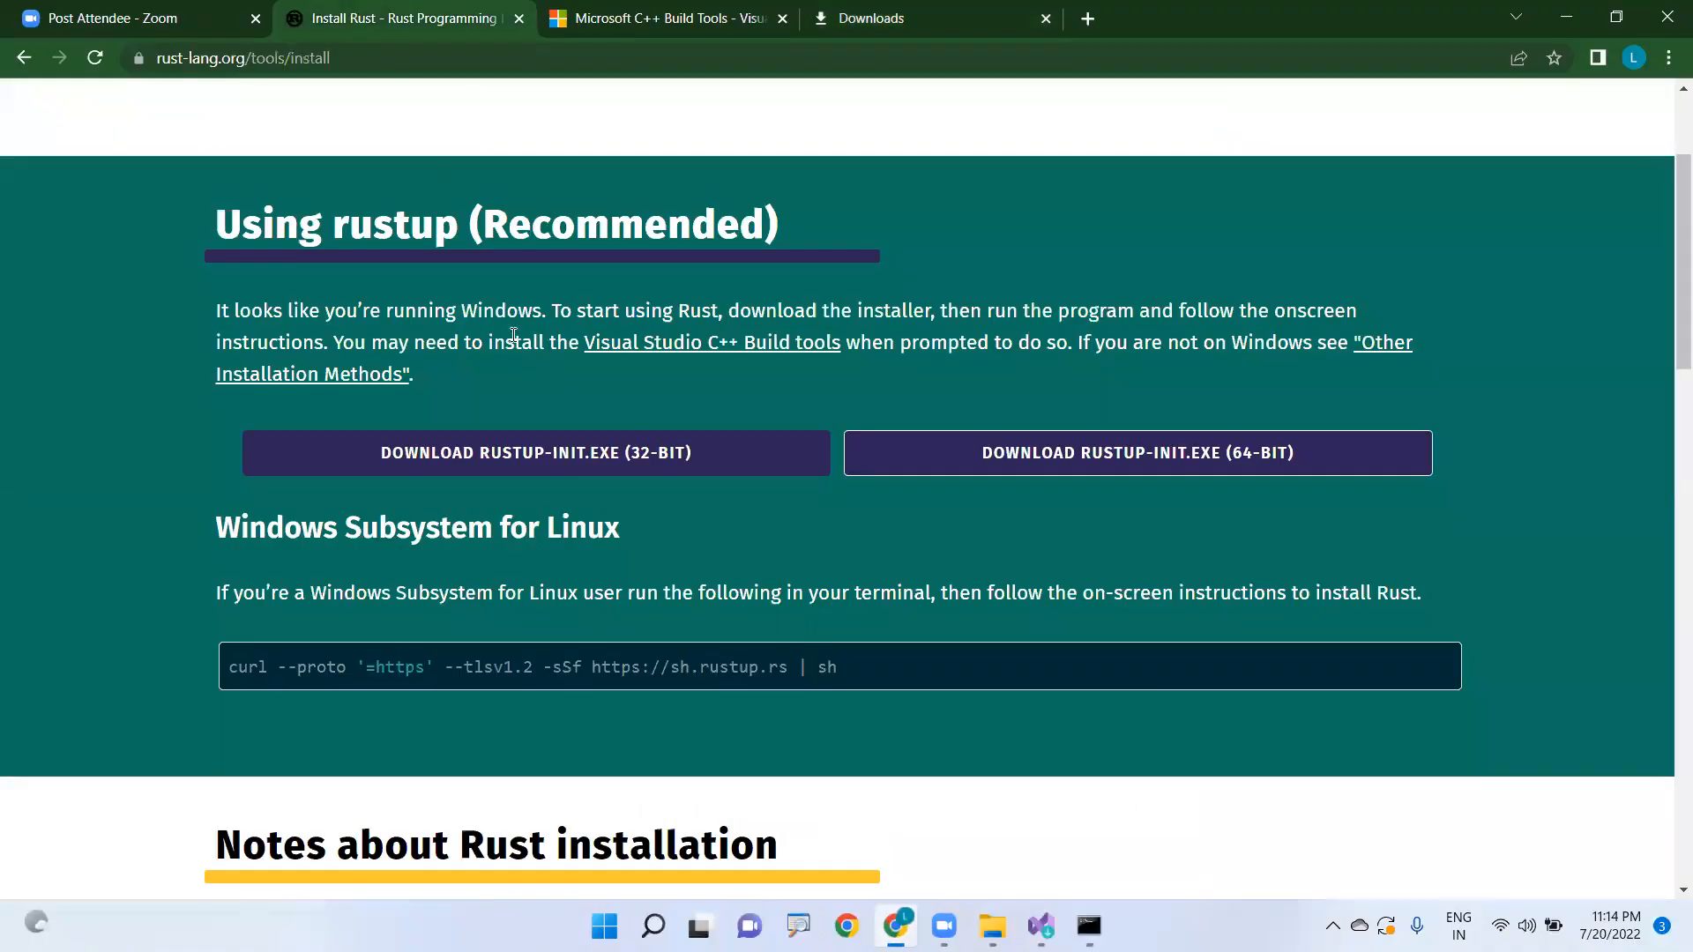